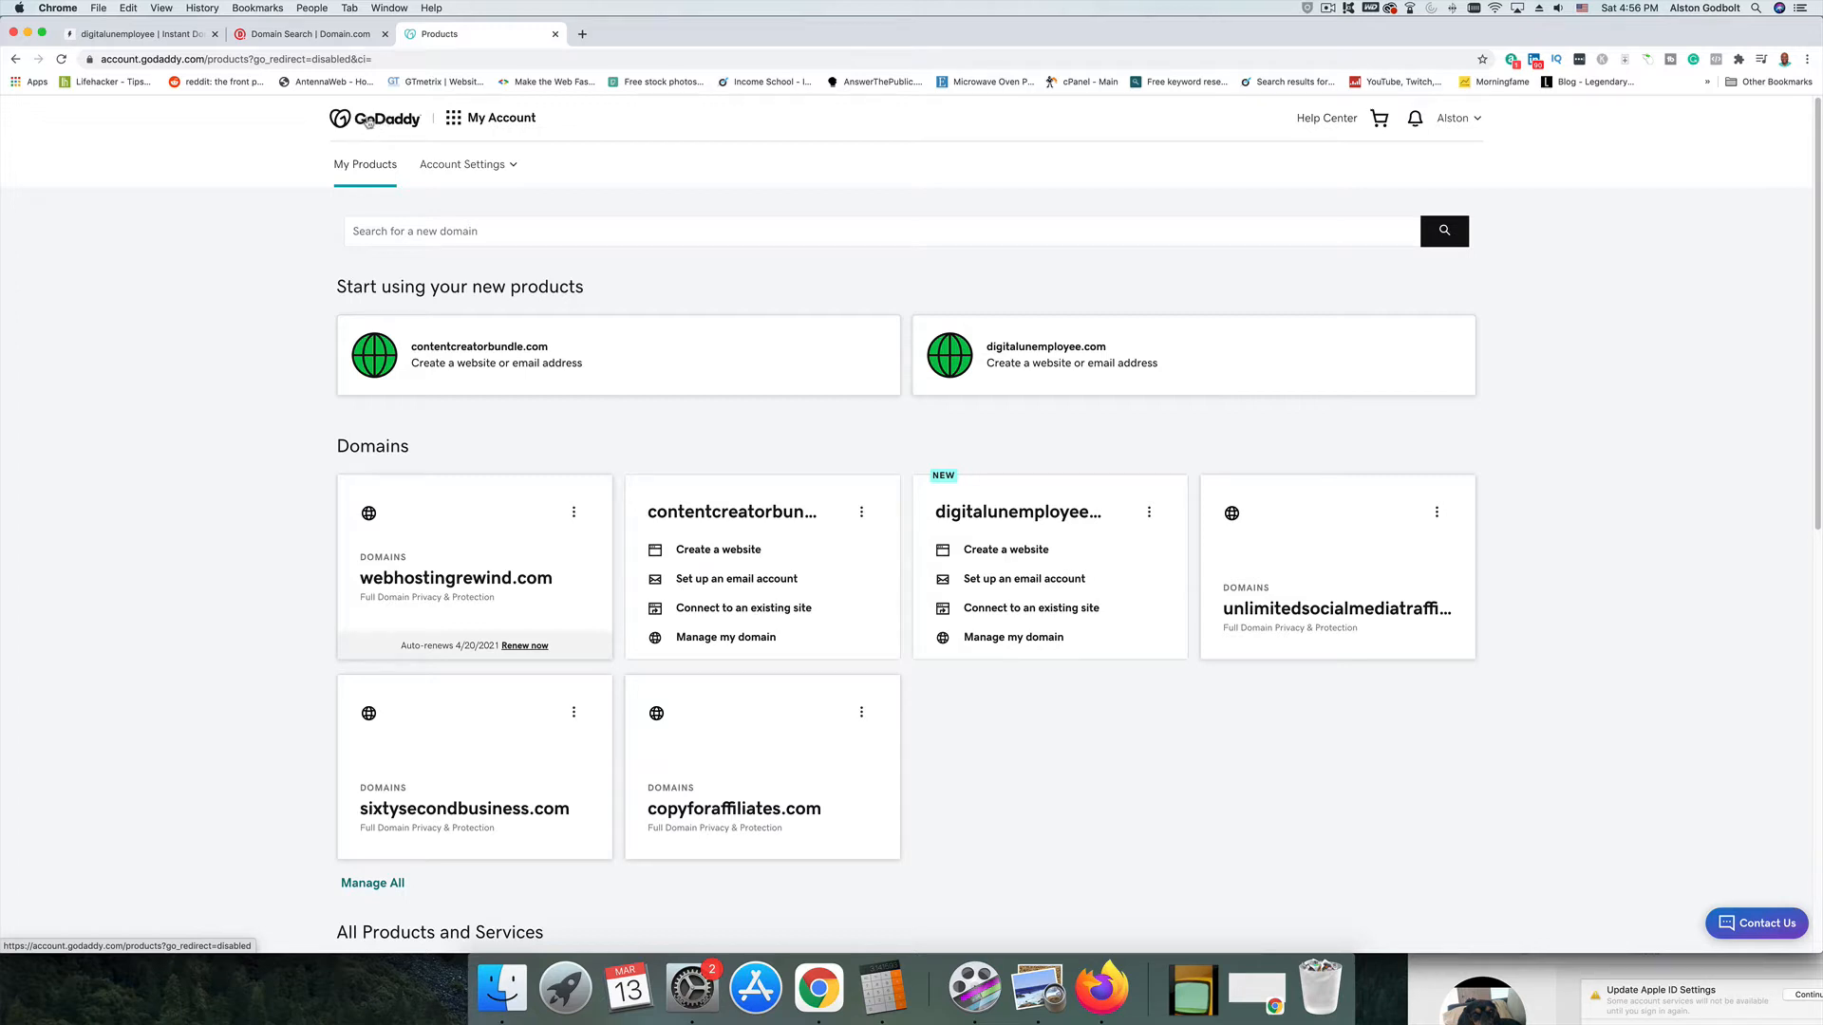
Step: Reload the GoDaddy products overview listing the account's domains
left_click(374, 121)
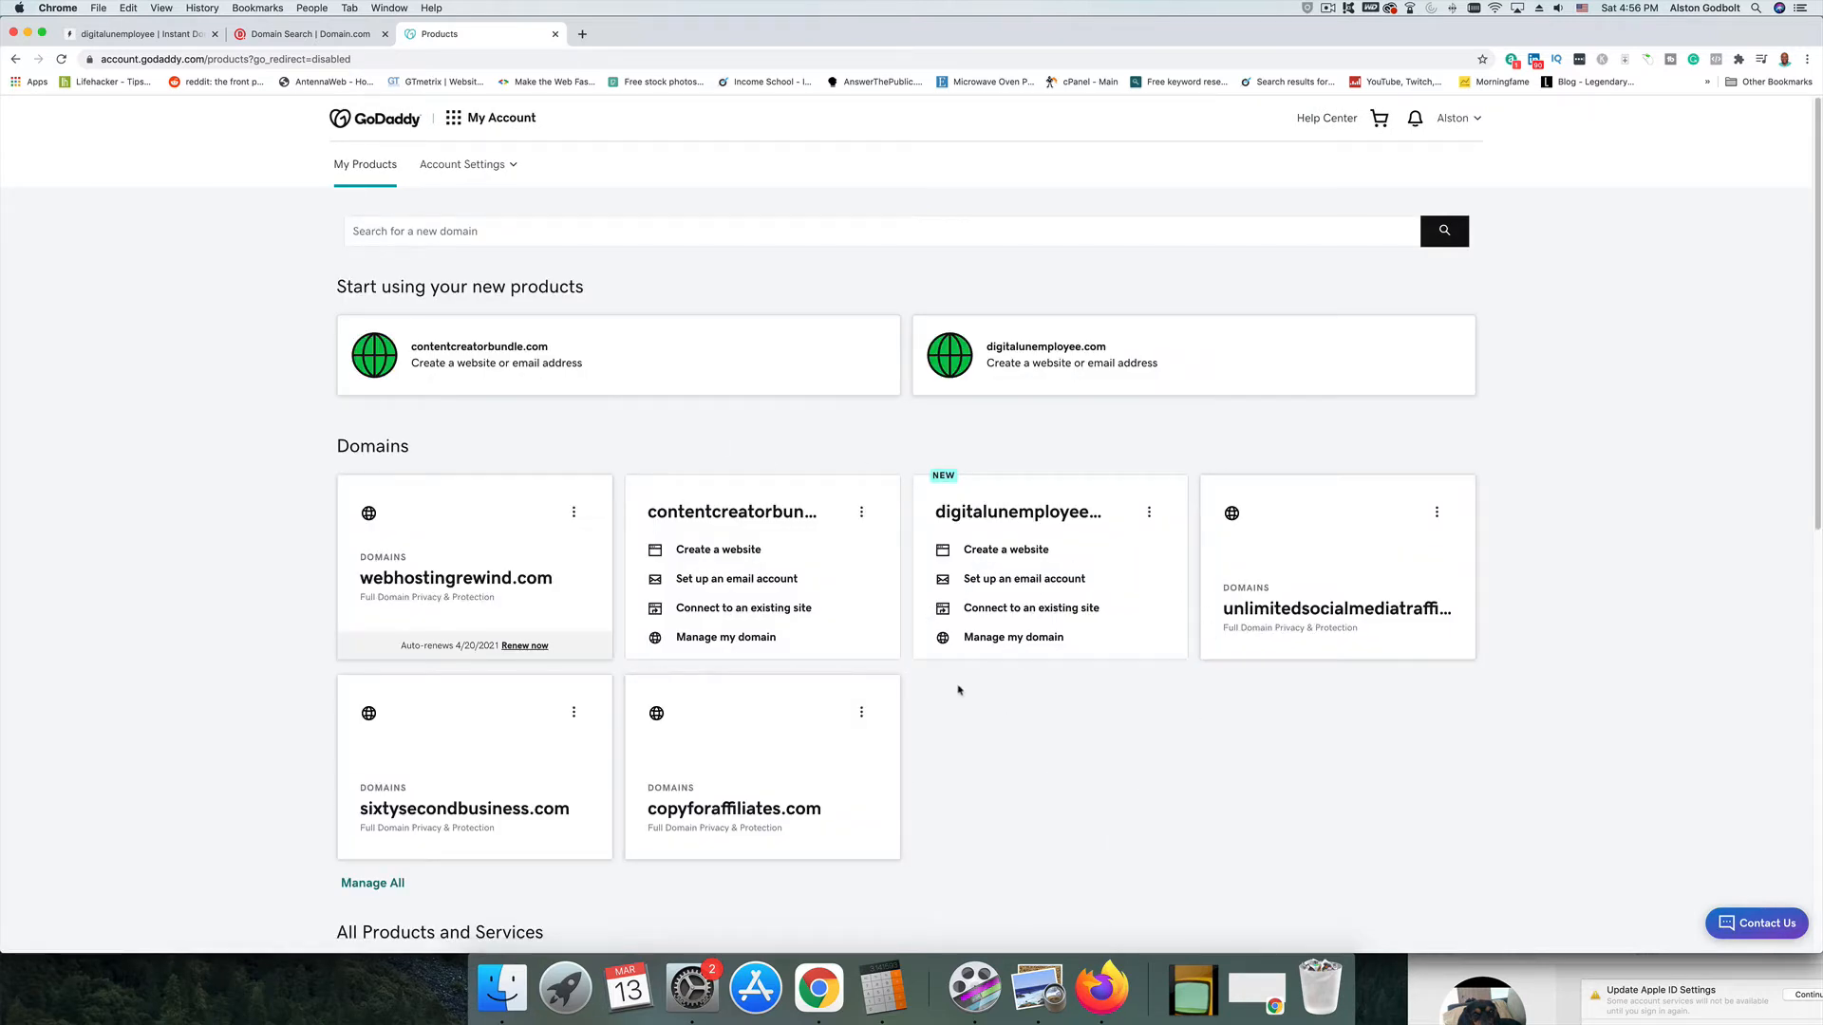
Step: Go into digitalunemployee.com's domain settings and its Manage DNS records page
left_click(999, 641)
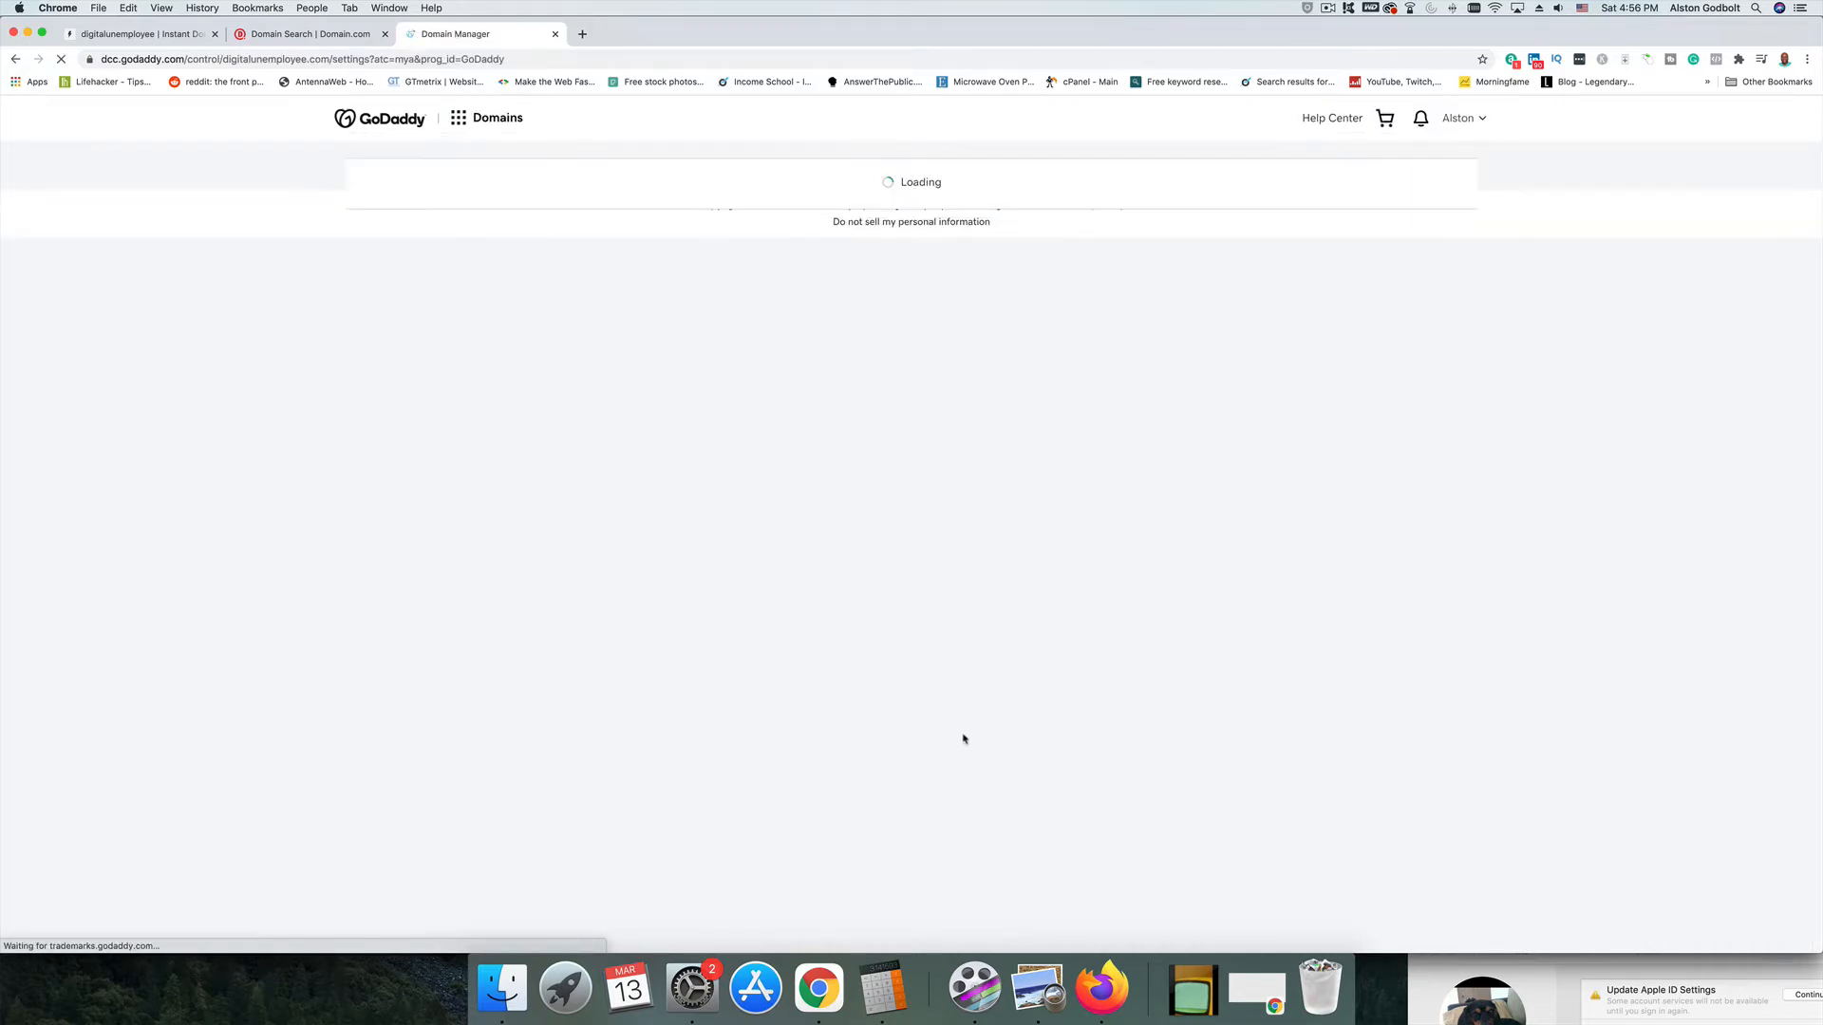
scroll(965, 742, "down", 3)
scroll(963, 742, "down", 3)
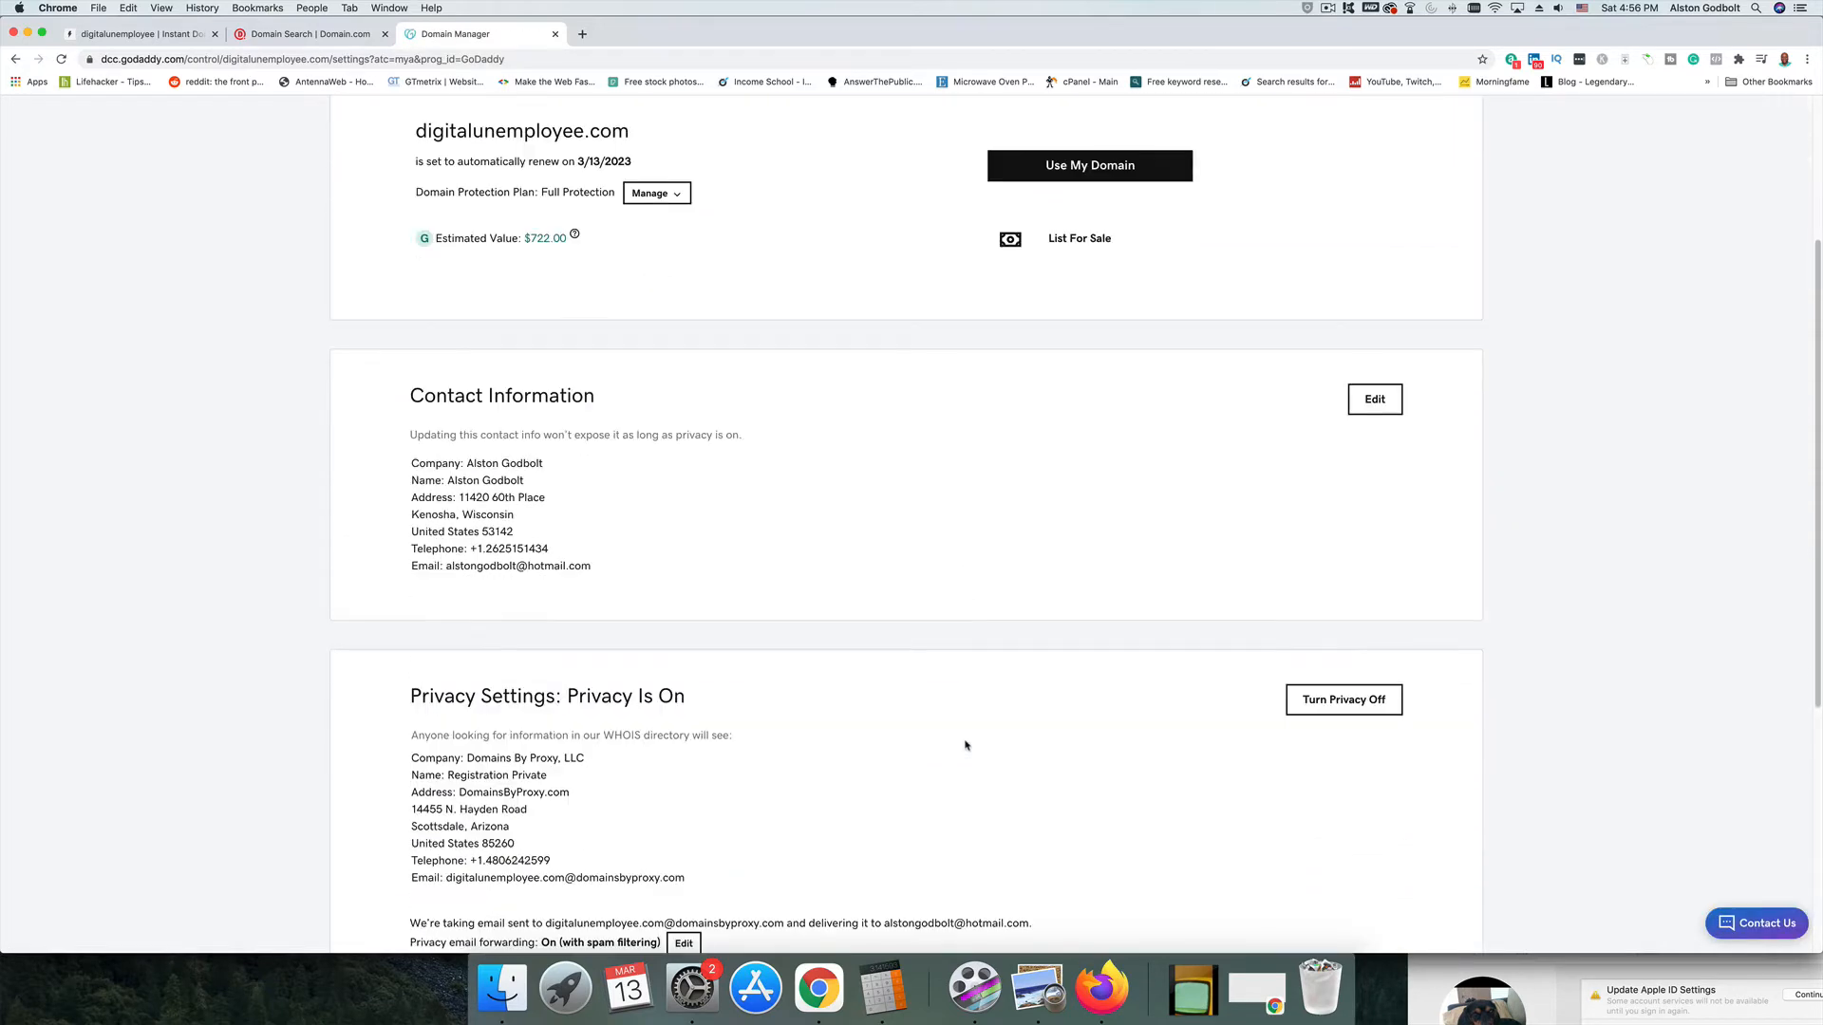
scroll(965, 745, "down", 3)
scroll(967, 745, "down", 3)
scroll(966, 744, "down", 3)
scroll(966, 726, "down", 2)
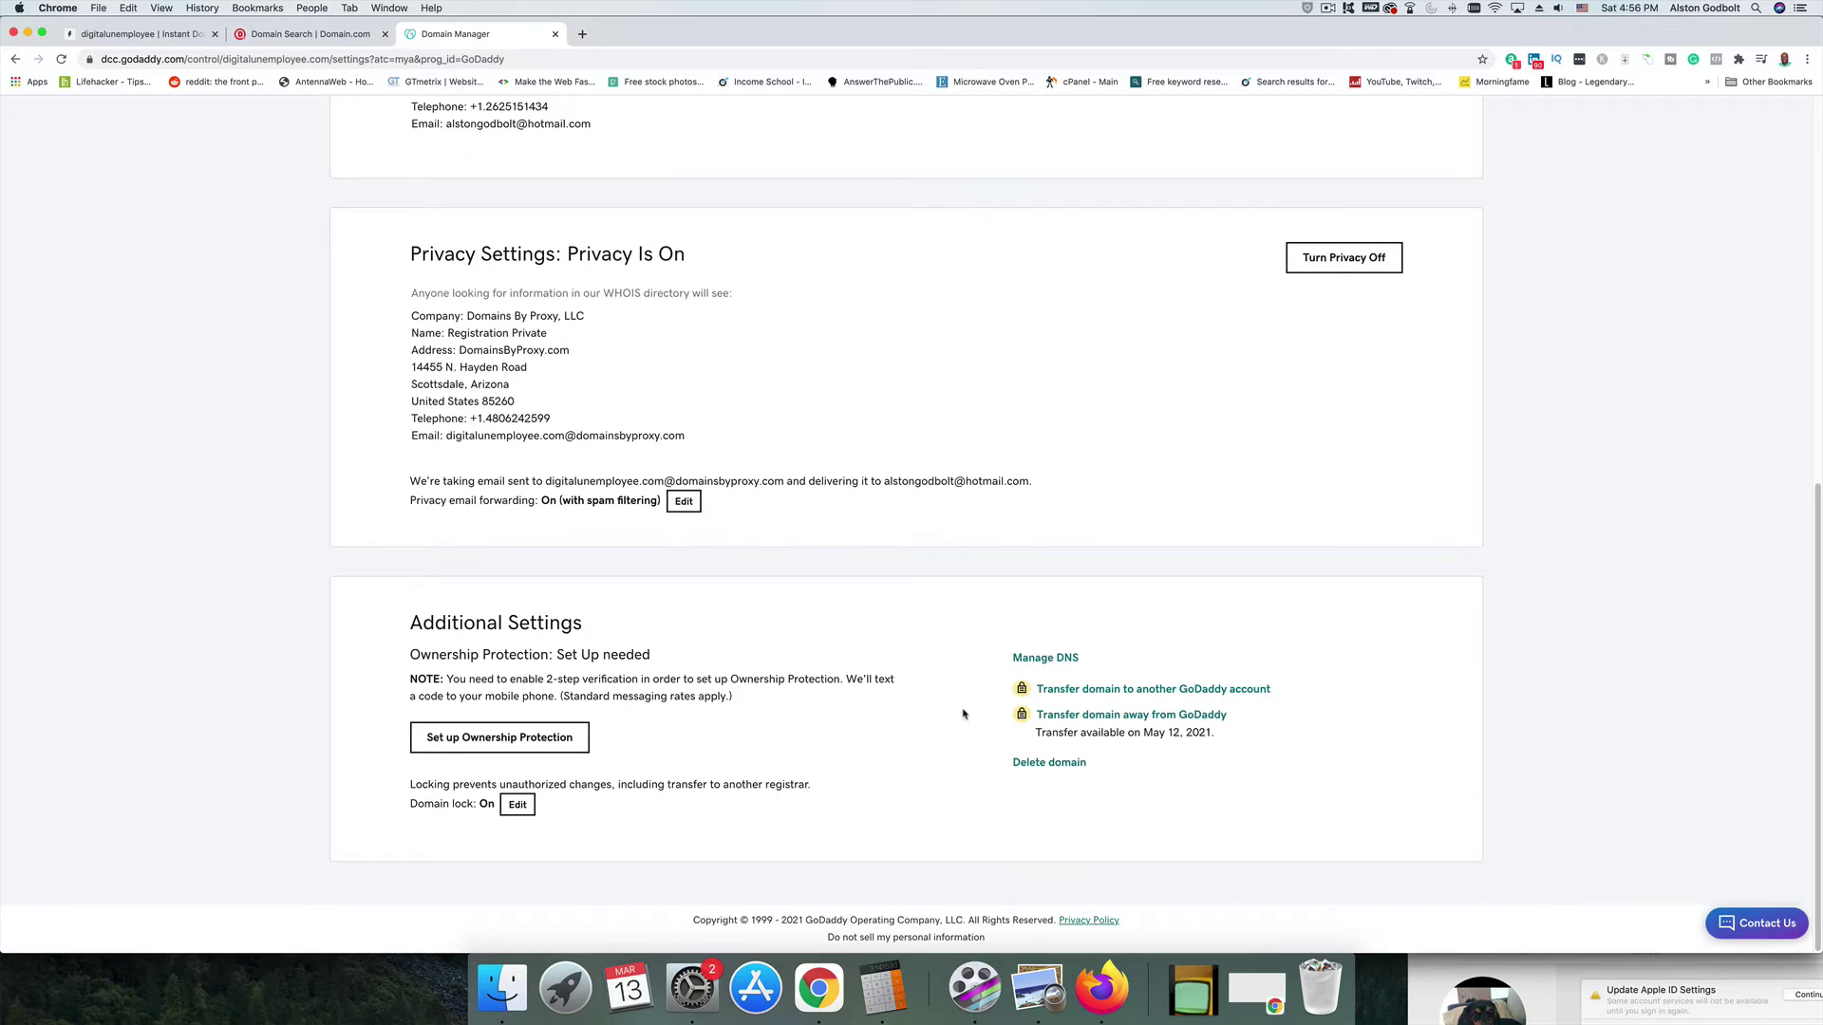
left_click(1045, 657)
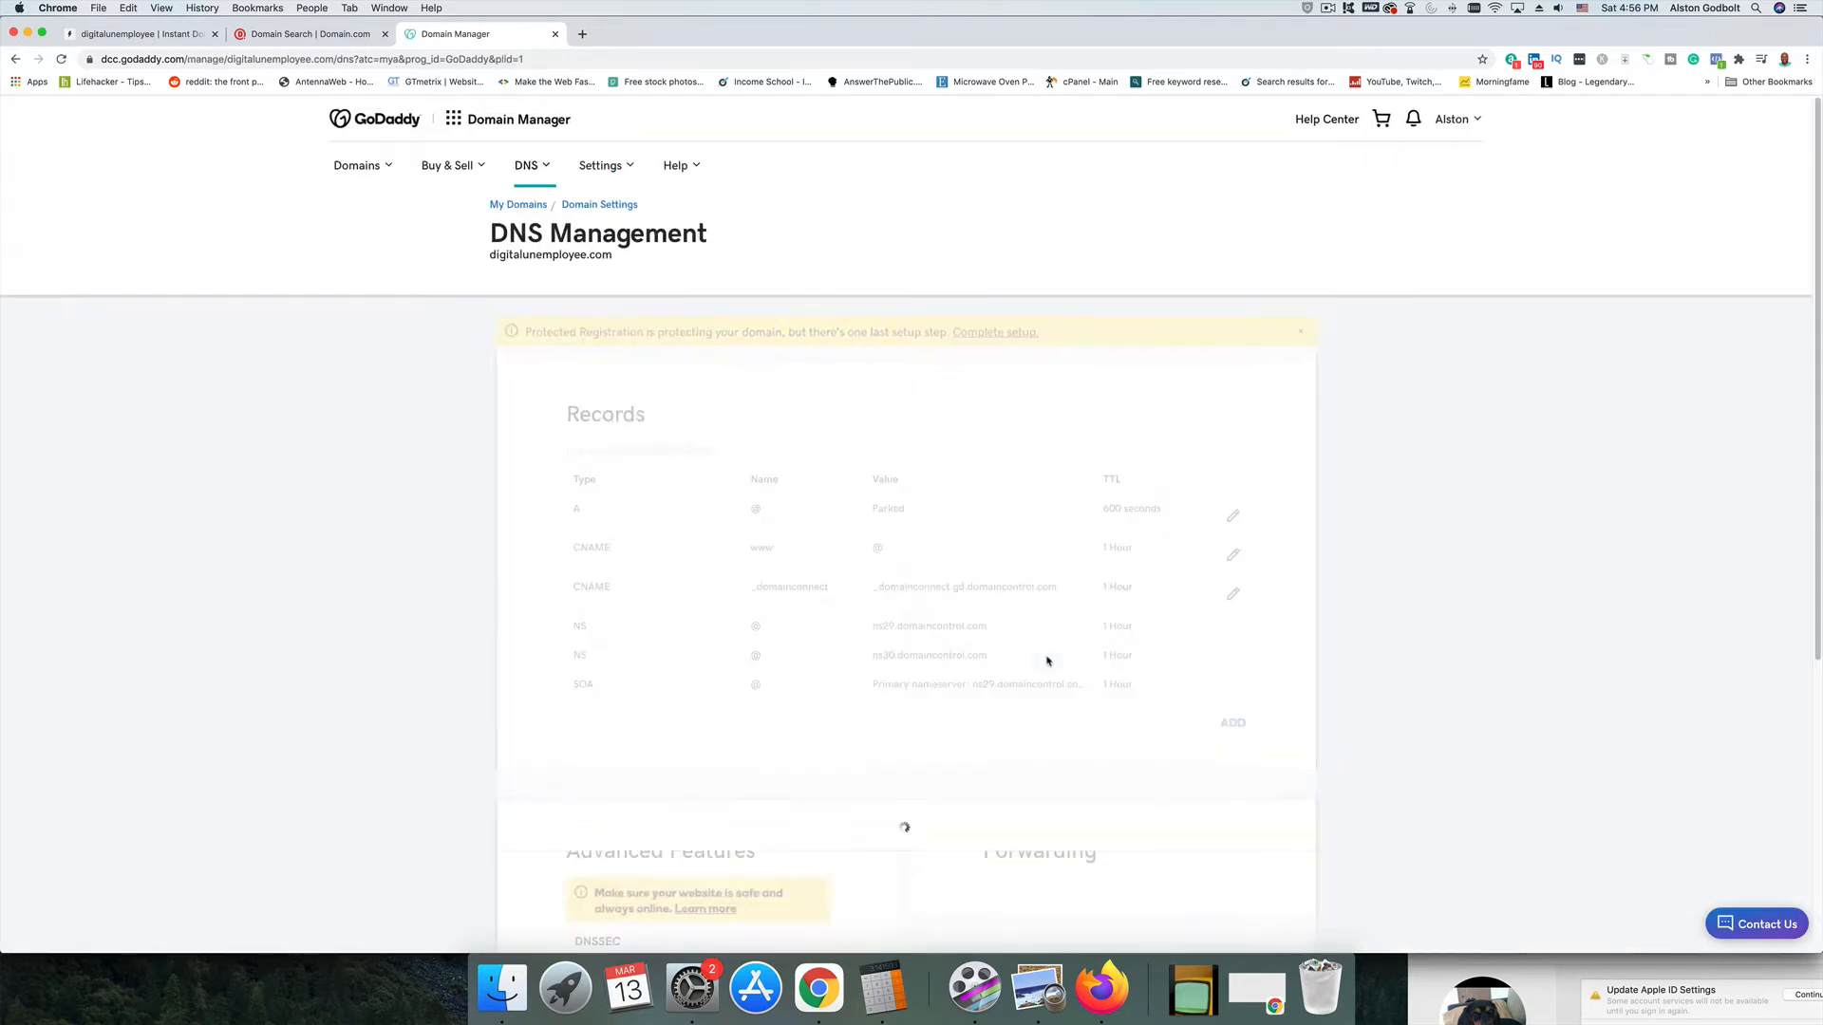
scroll(949, 727, "down", 3)
scroll(941, 728, "down", 3)
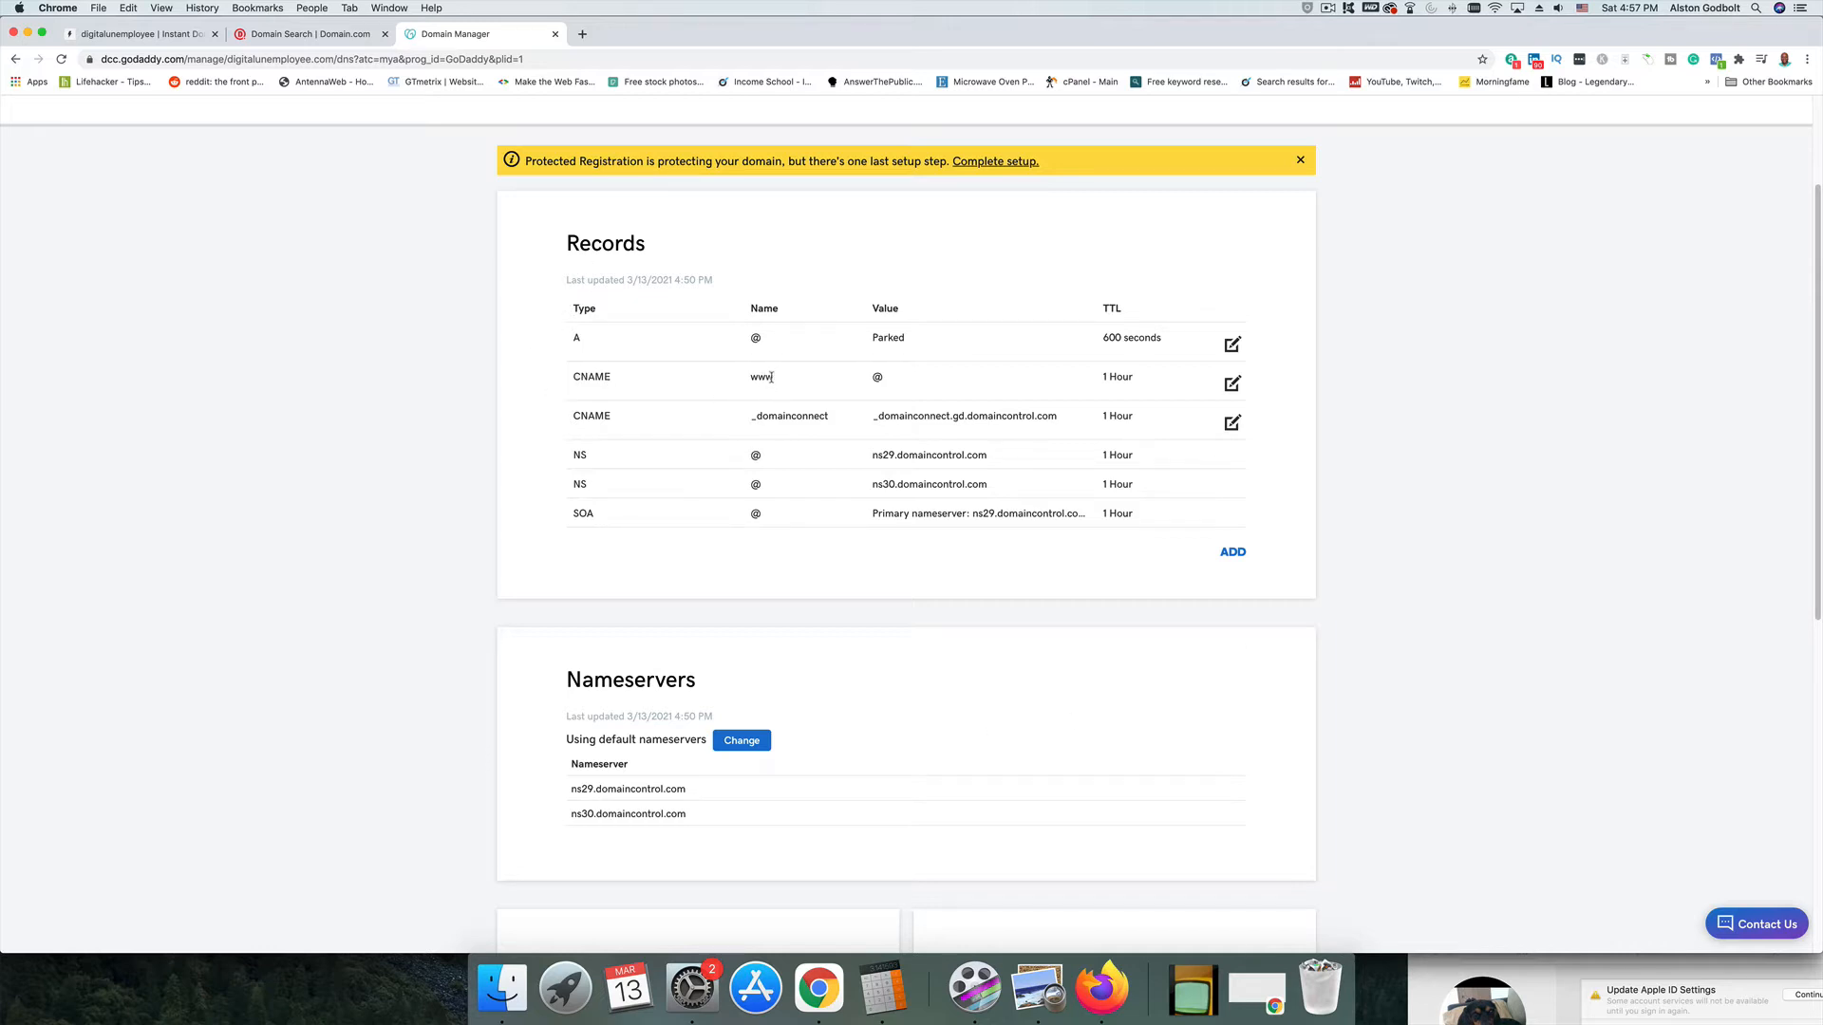
Step: Edit the www CNAME record to point to target.clickfunnels.com instead of @ and save it
left_click(1233, 383)
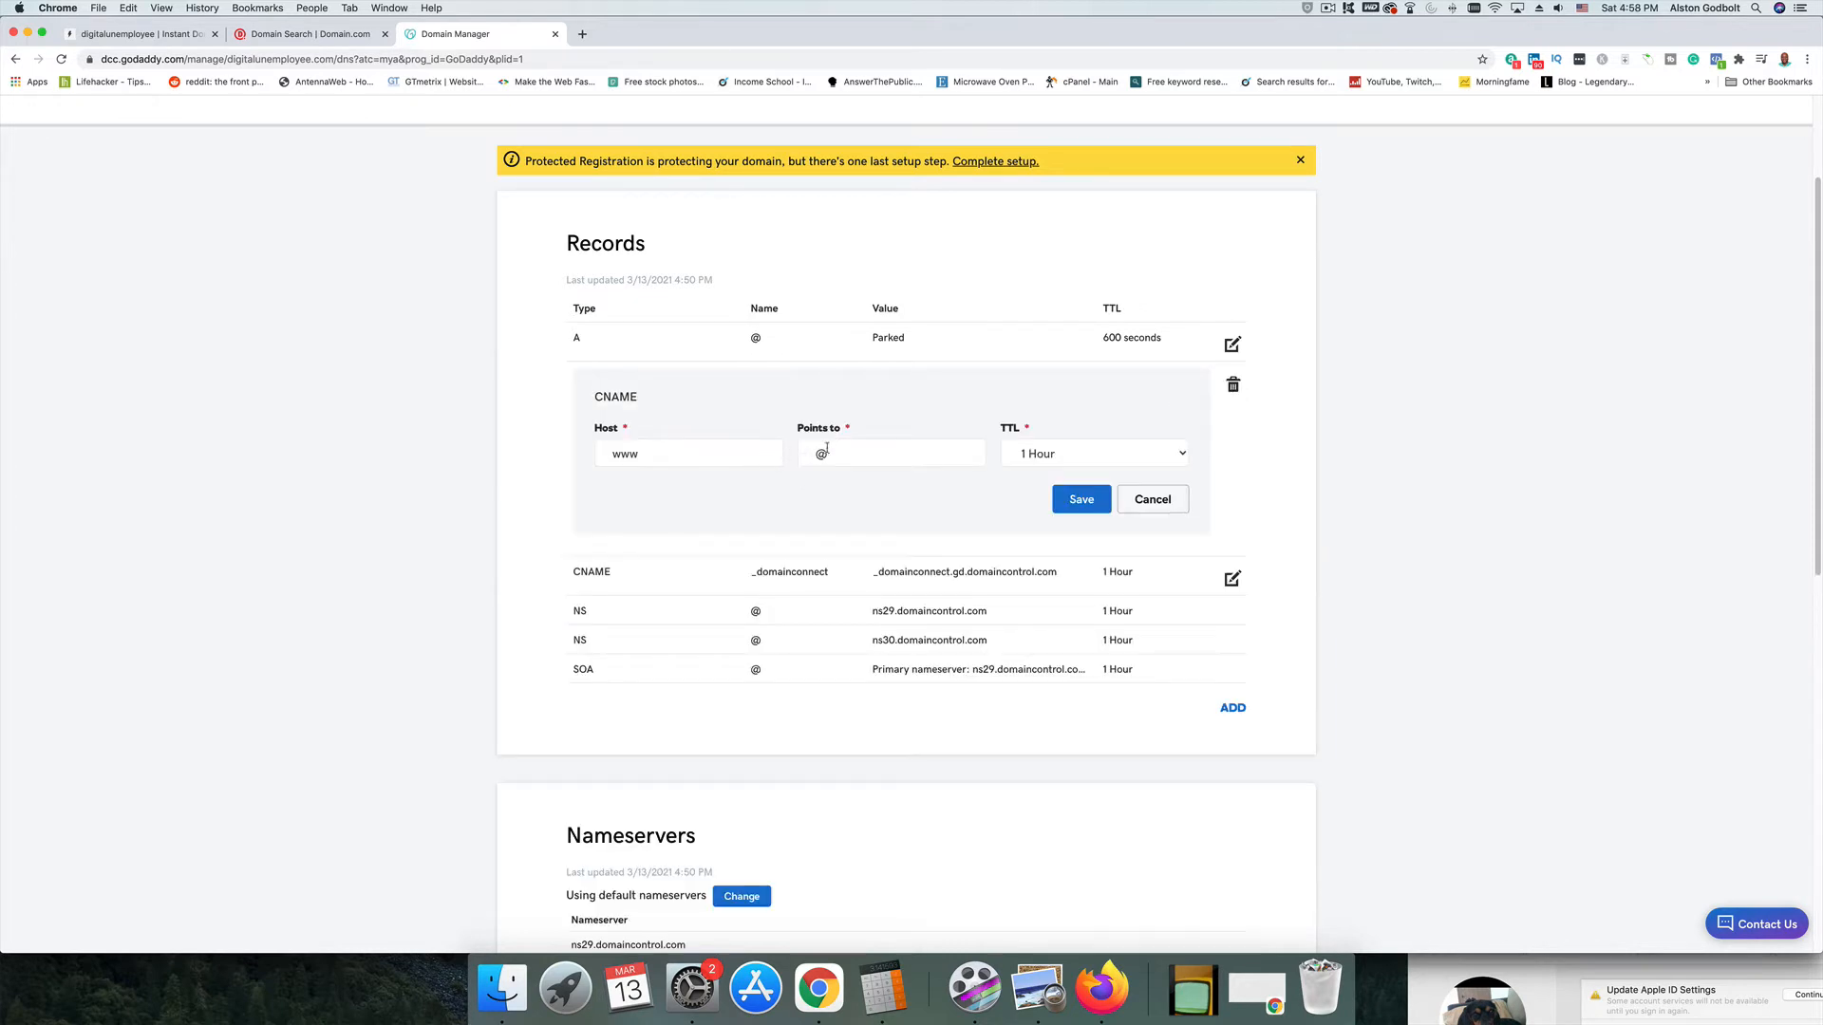
left_click(823, 453)
double_click(870, 453)
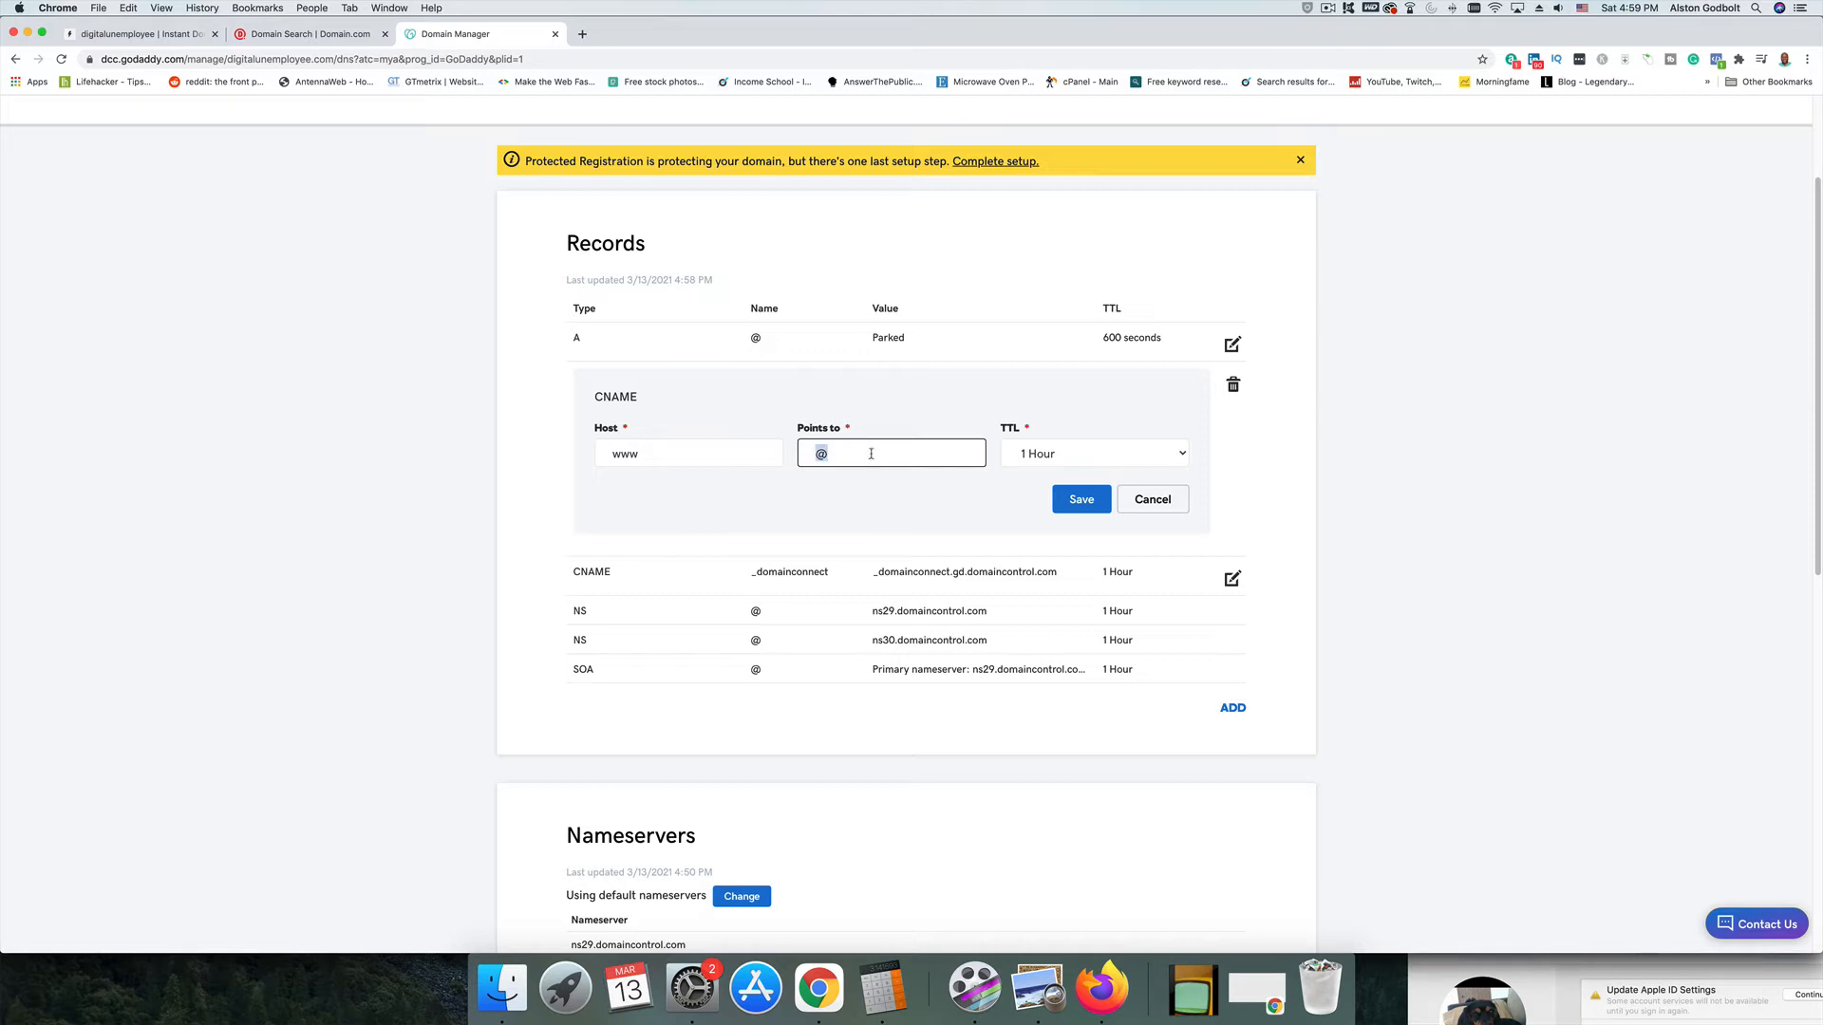
key("BackSpace")
type("target.clickfunnels.com")
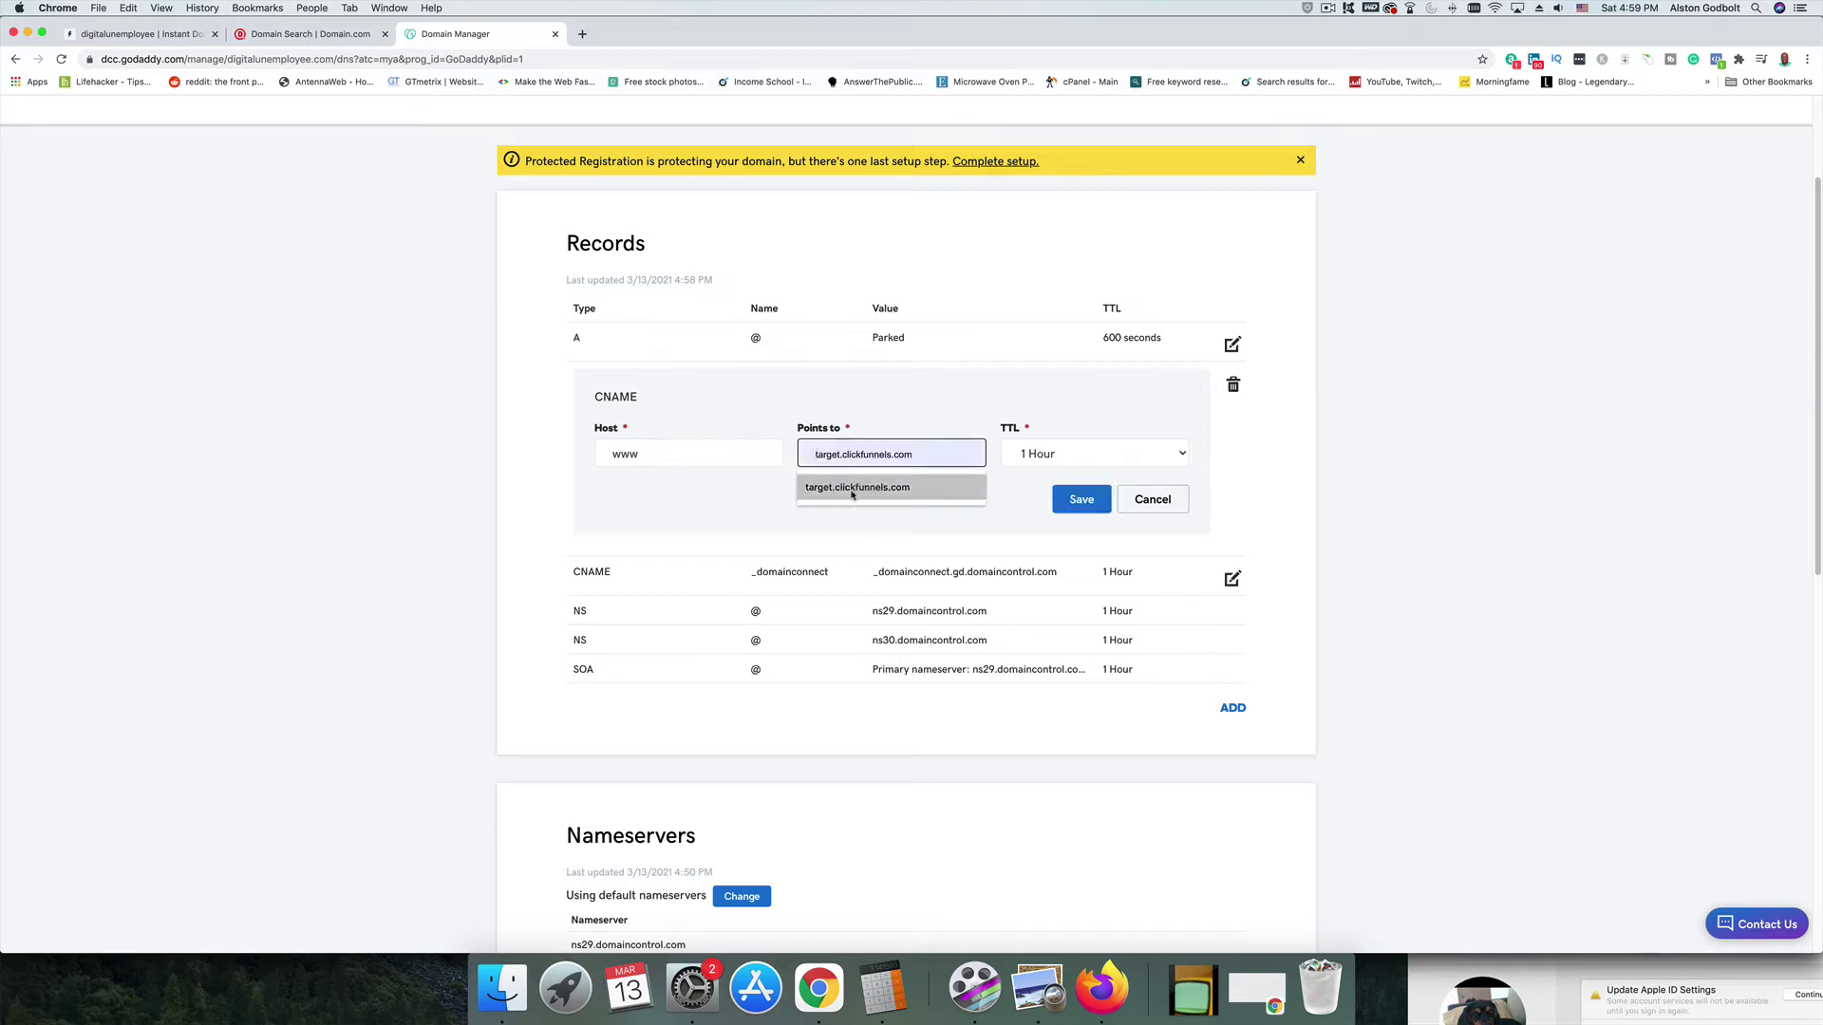
left_click(857, 487)
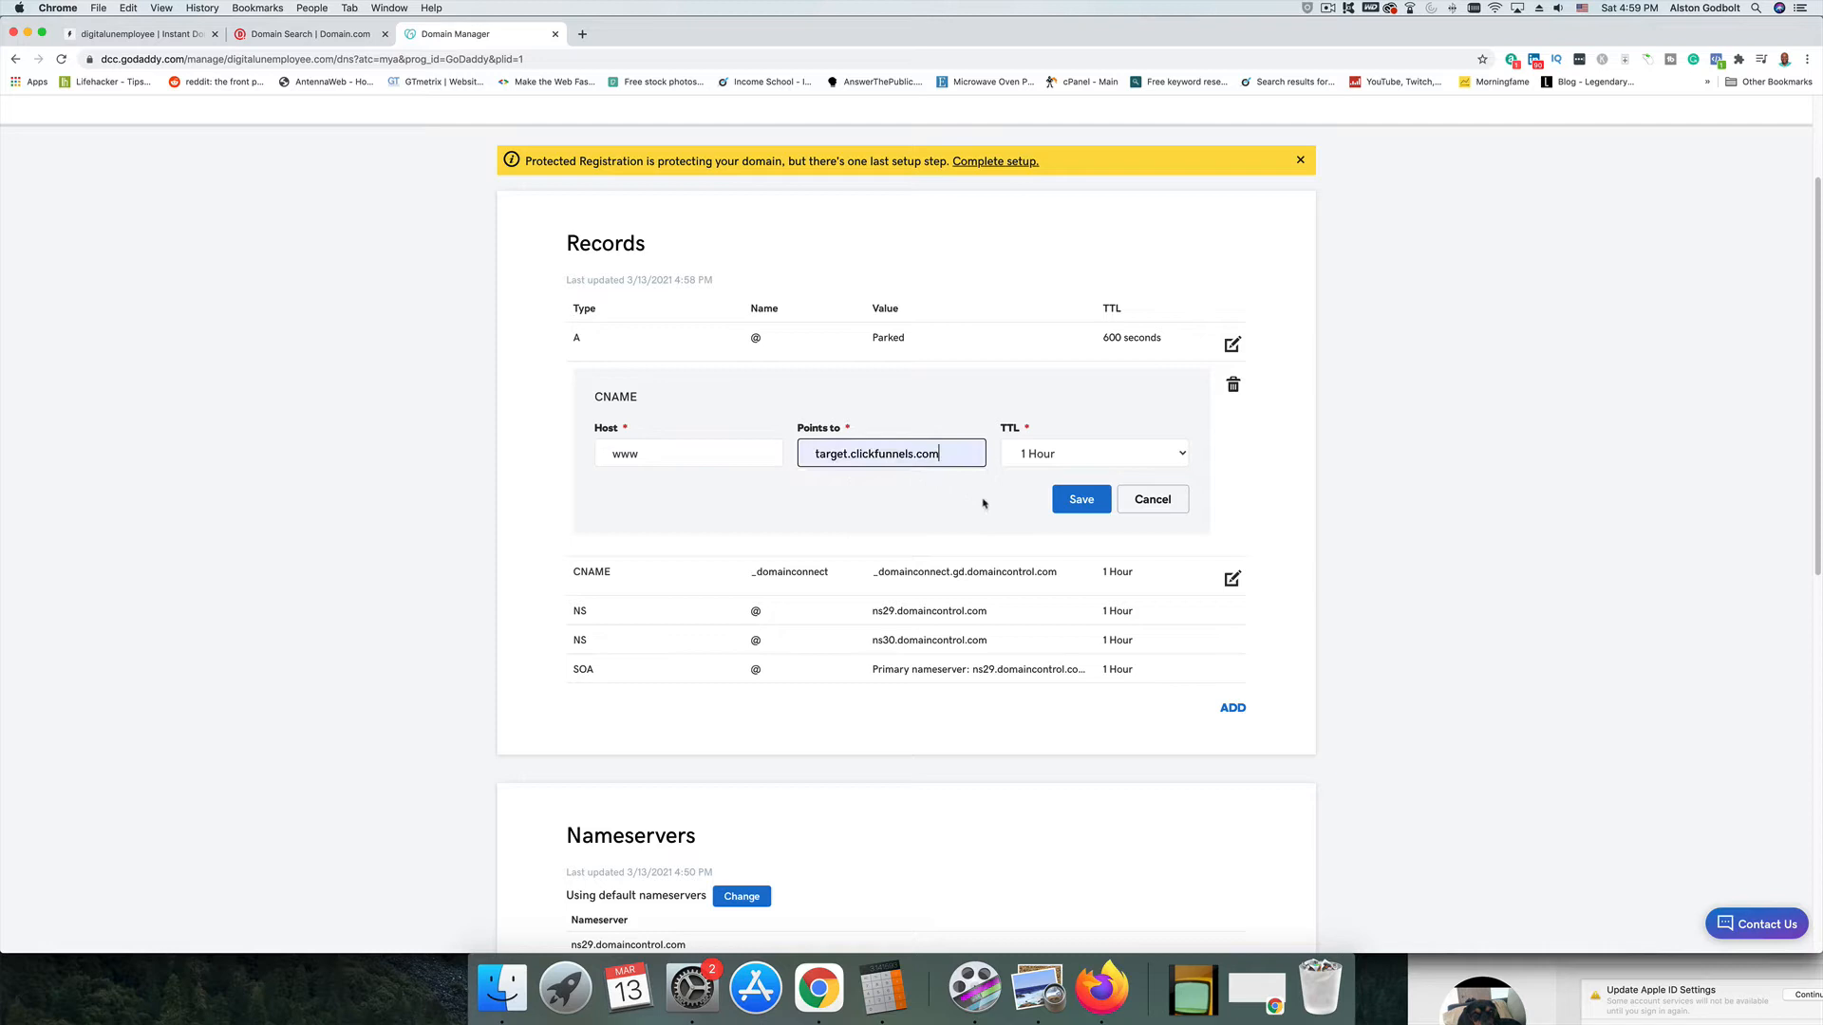
left_click(1081, 499)
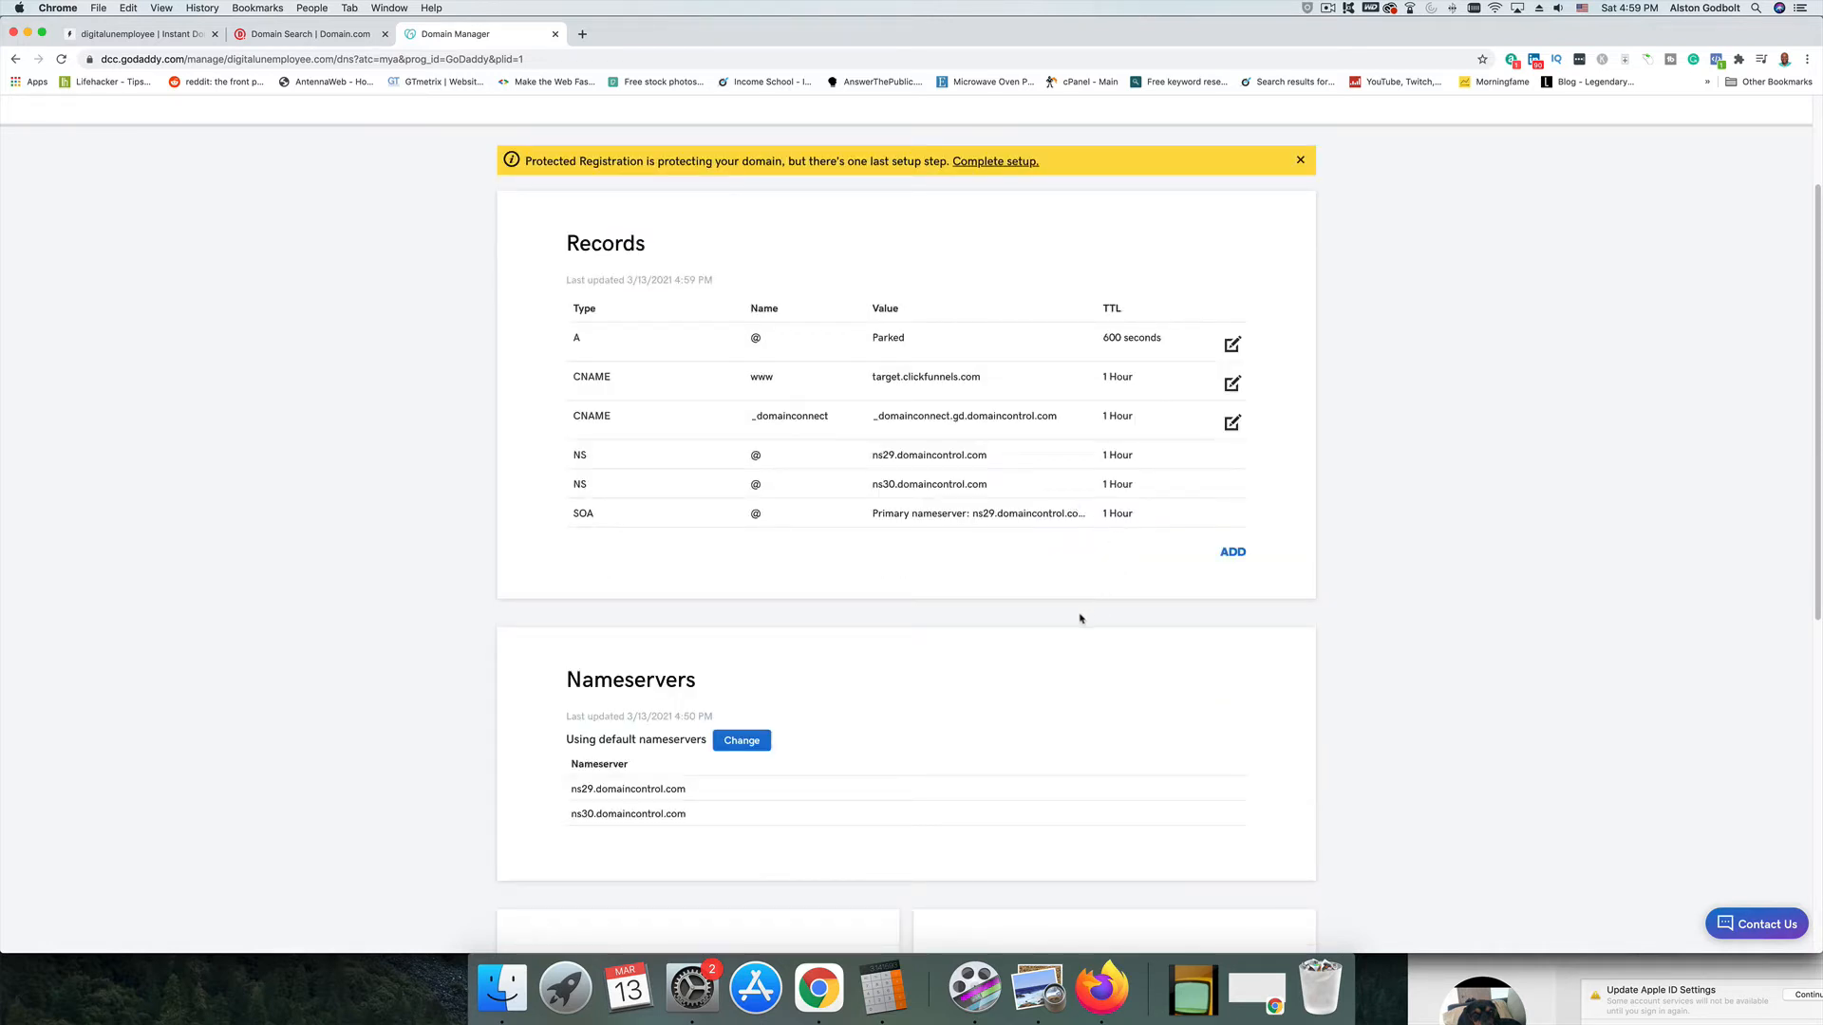
scroll(1081, 619, "down", 1)
scroll(1081, 618, "down", 1)
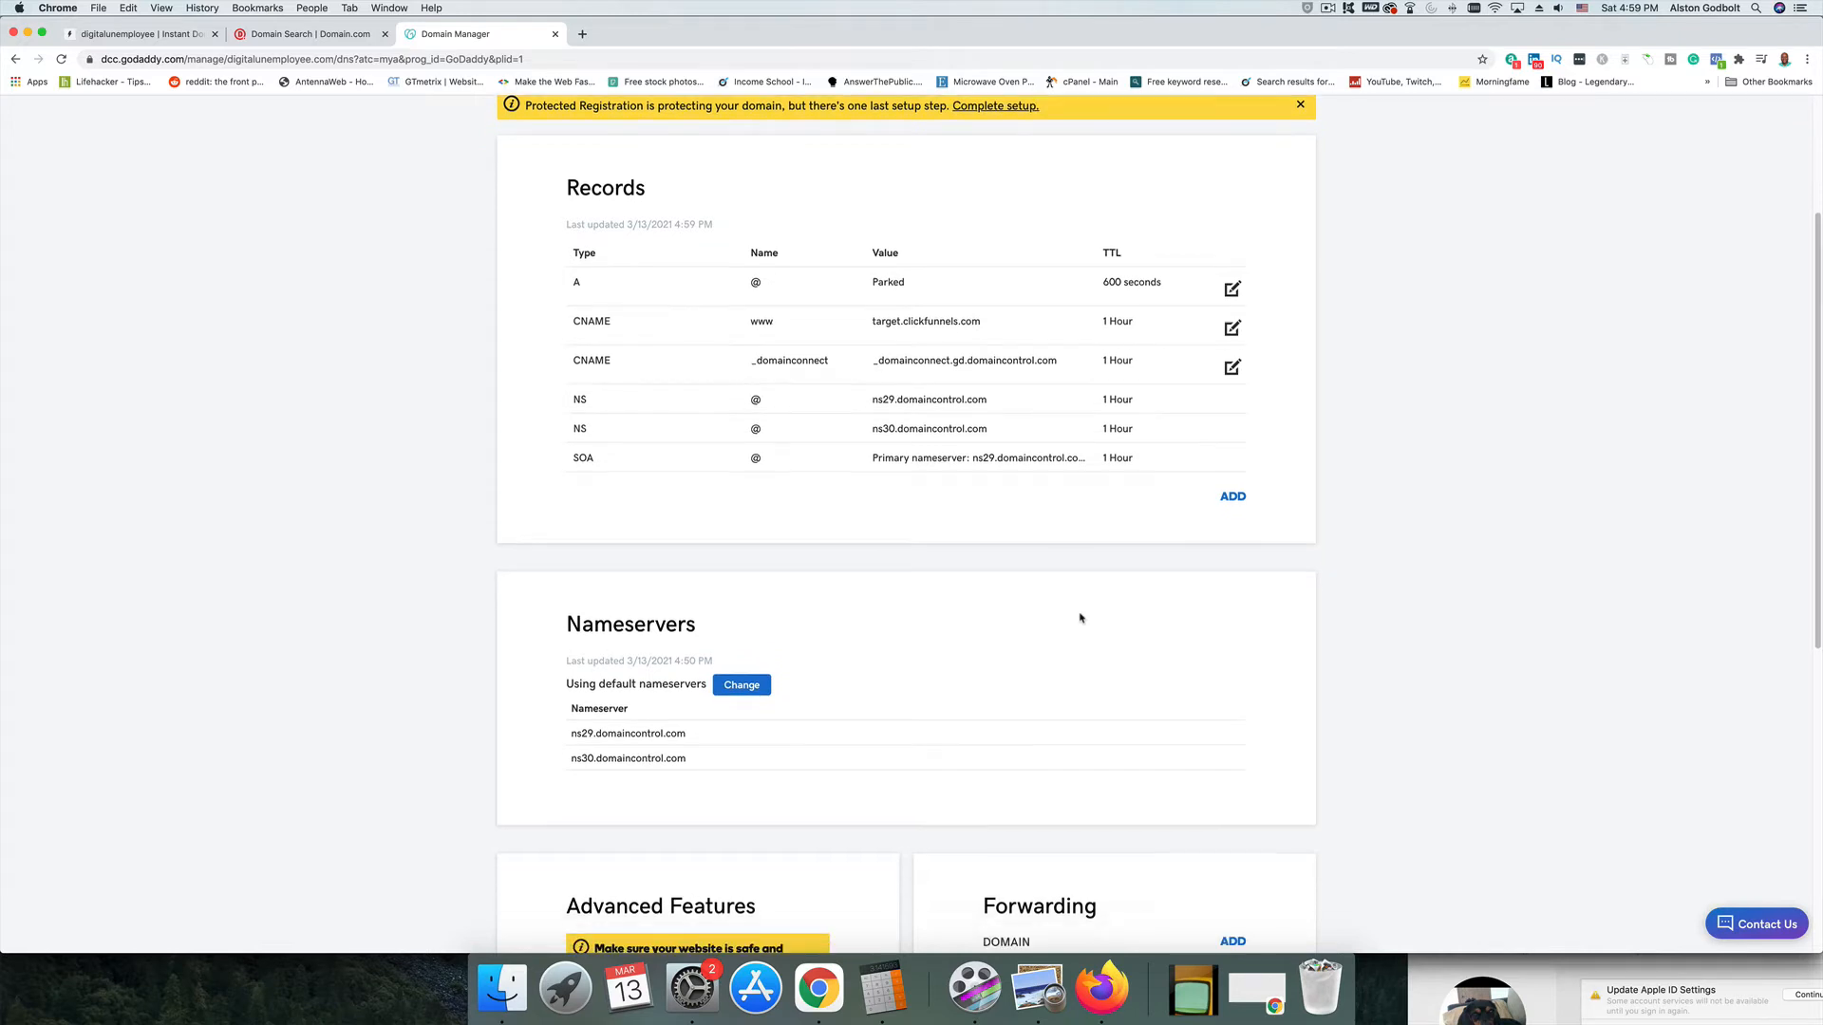
scroll(1081, 618, "down", 1)
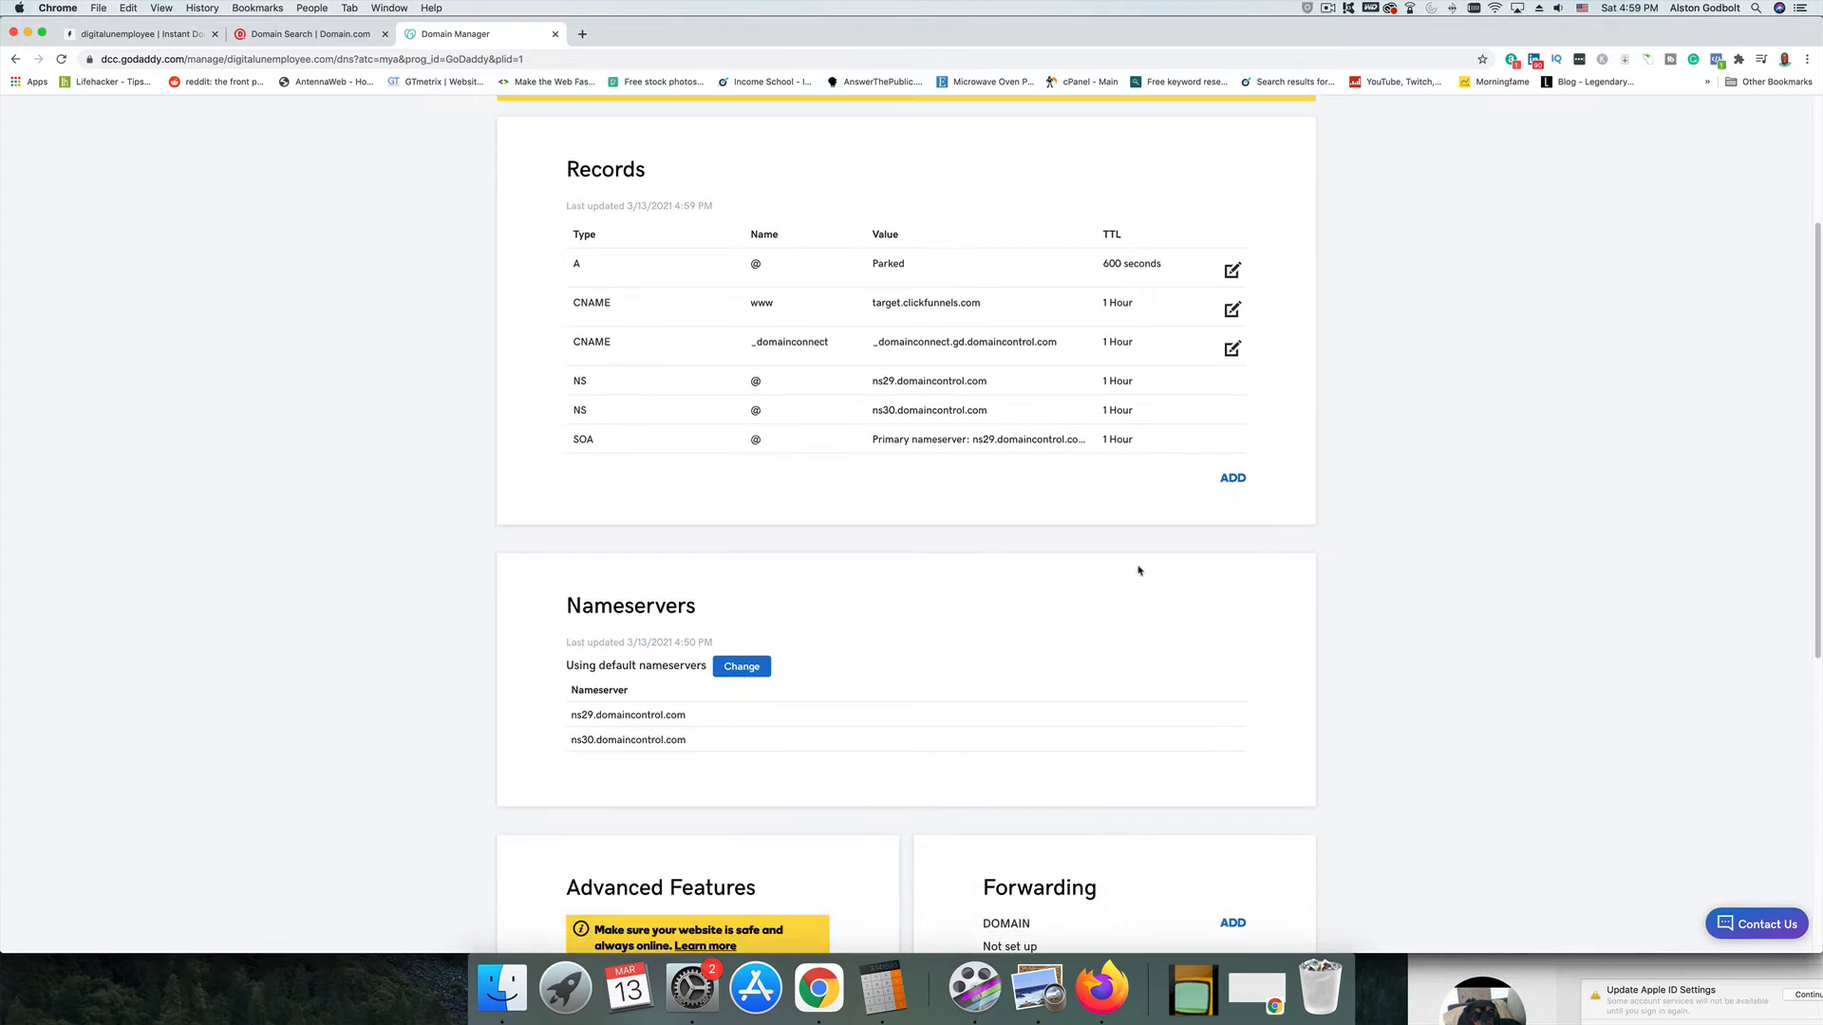
scroll(1358, 578, "up", 5)
scroll(1359, 579, "down", 5)
scroll(1359, 578, "down", 5)
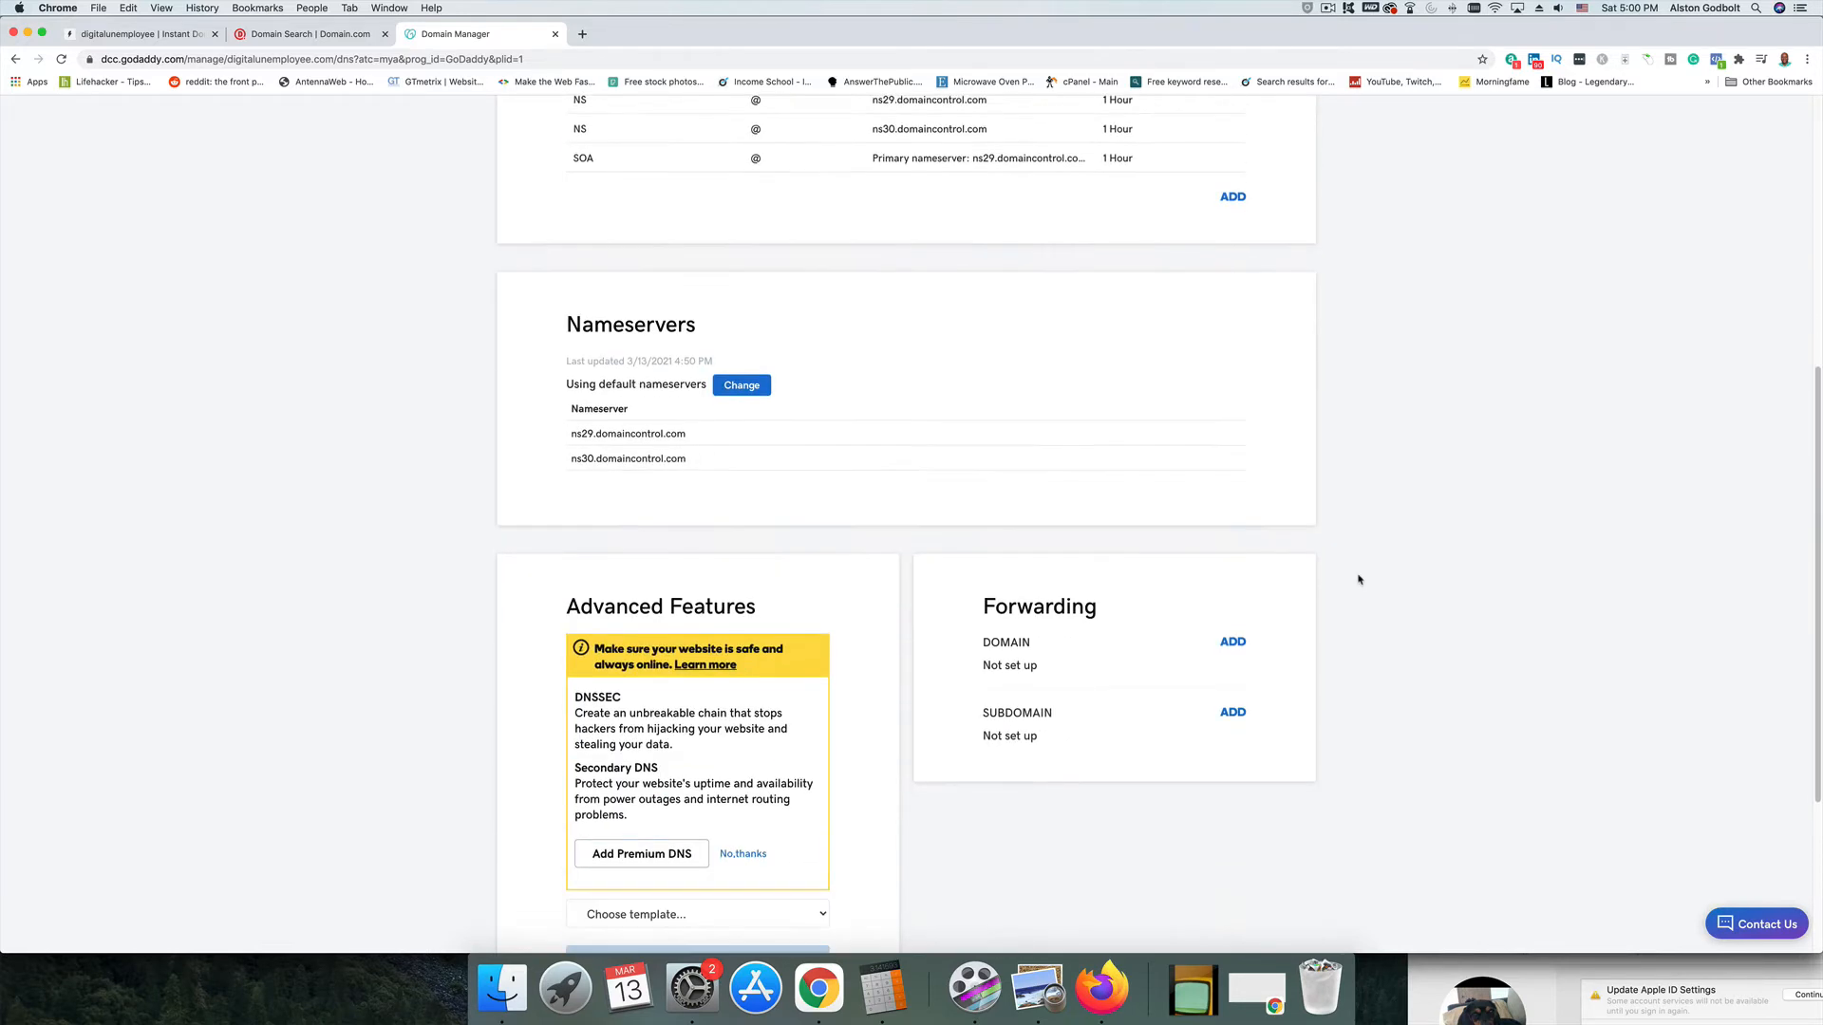
scroll(1359, 580, "down", 2)
Step: Start domain forwarding with an https address and copy the domain name digitalunemployee.com
left_click(1233, 575)
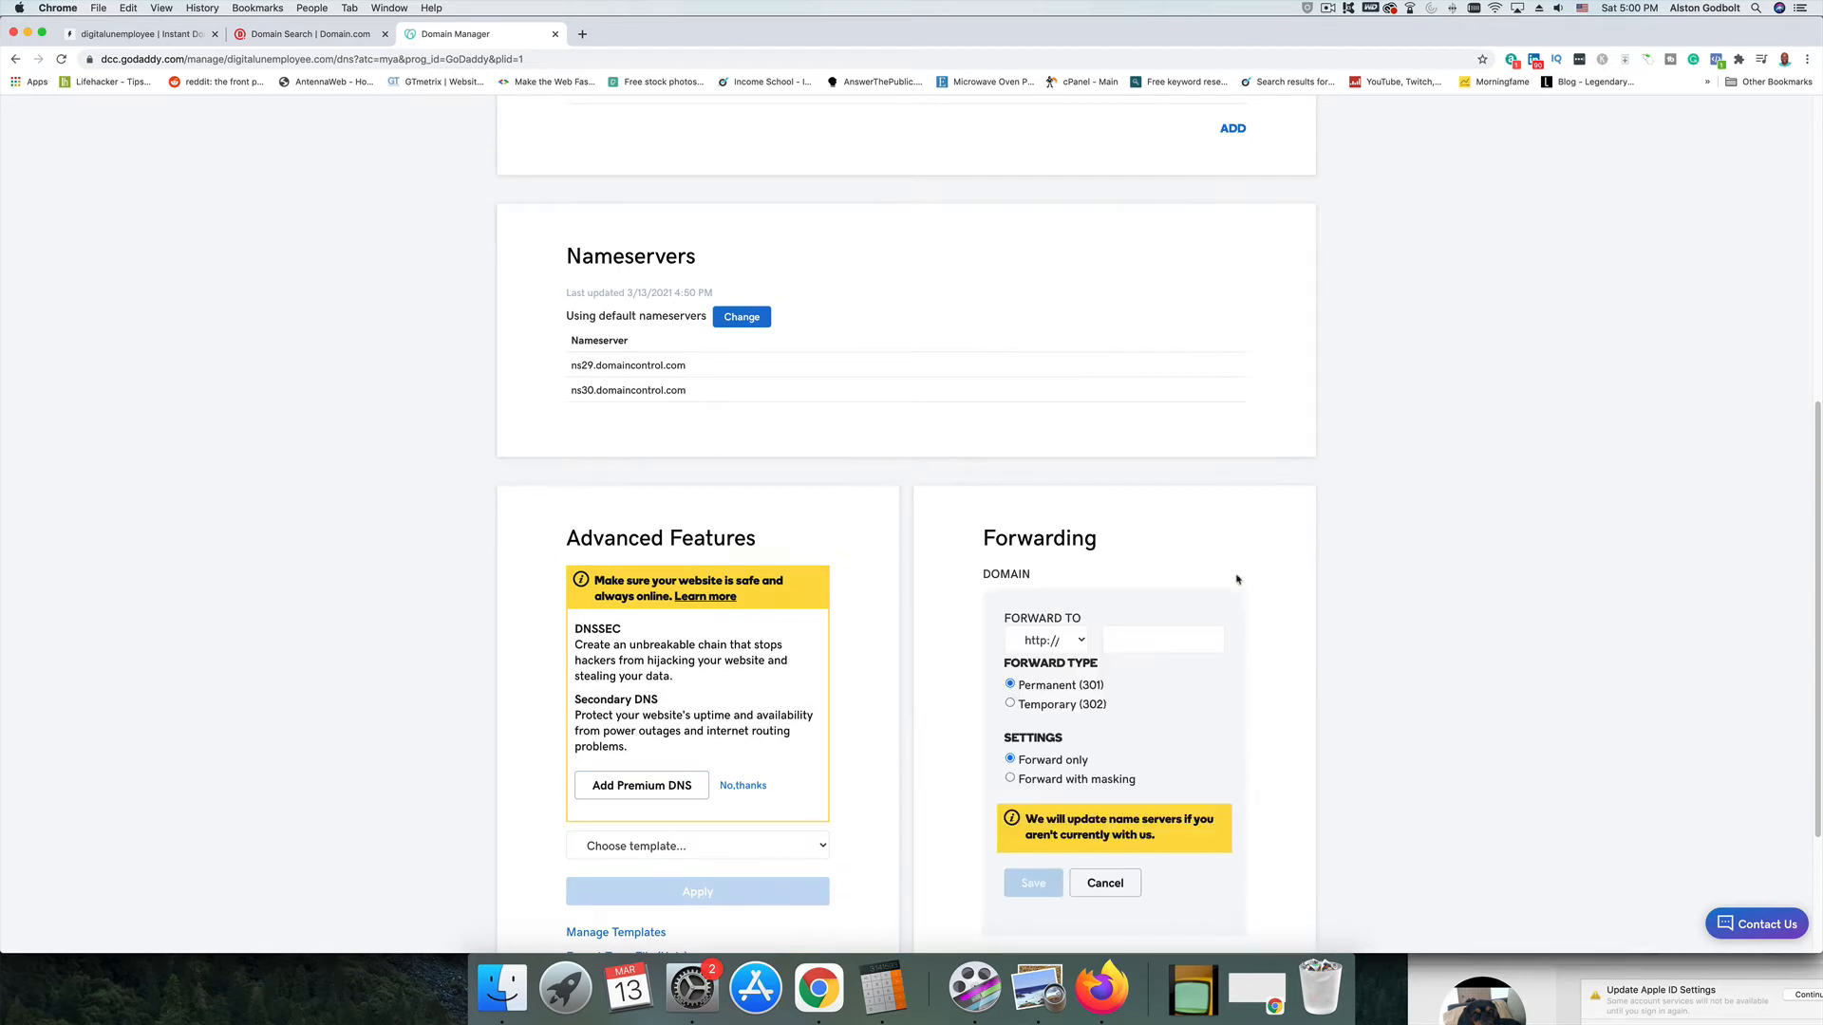
left_click(1059, 641)
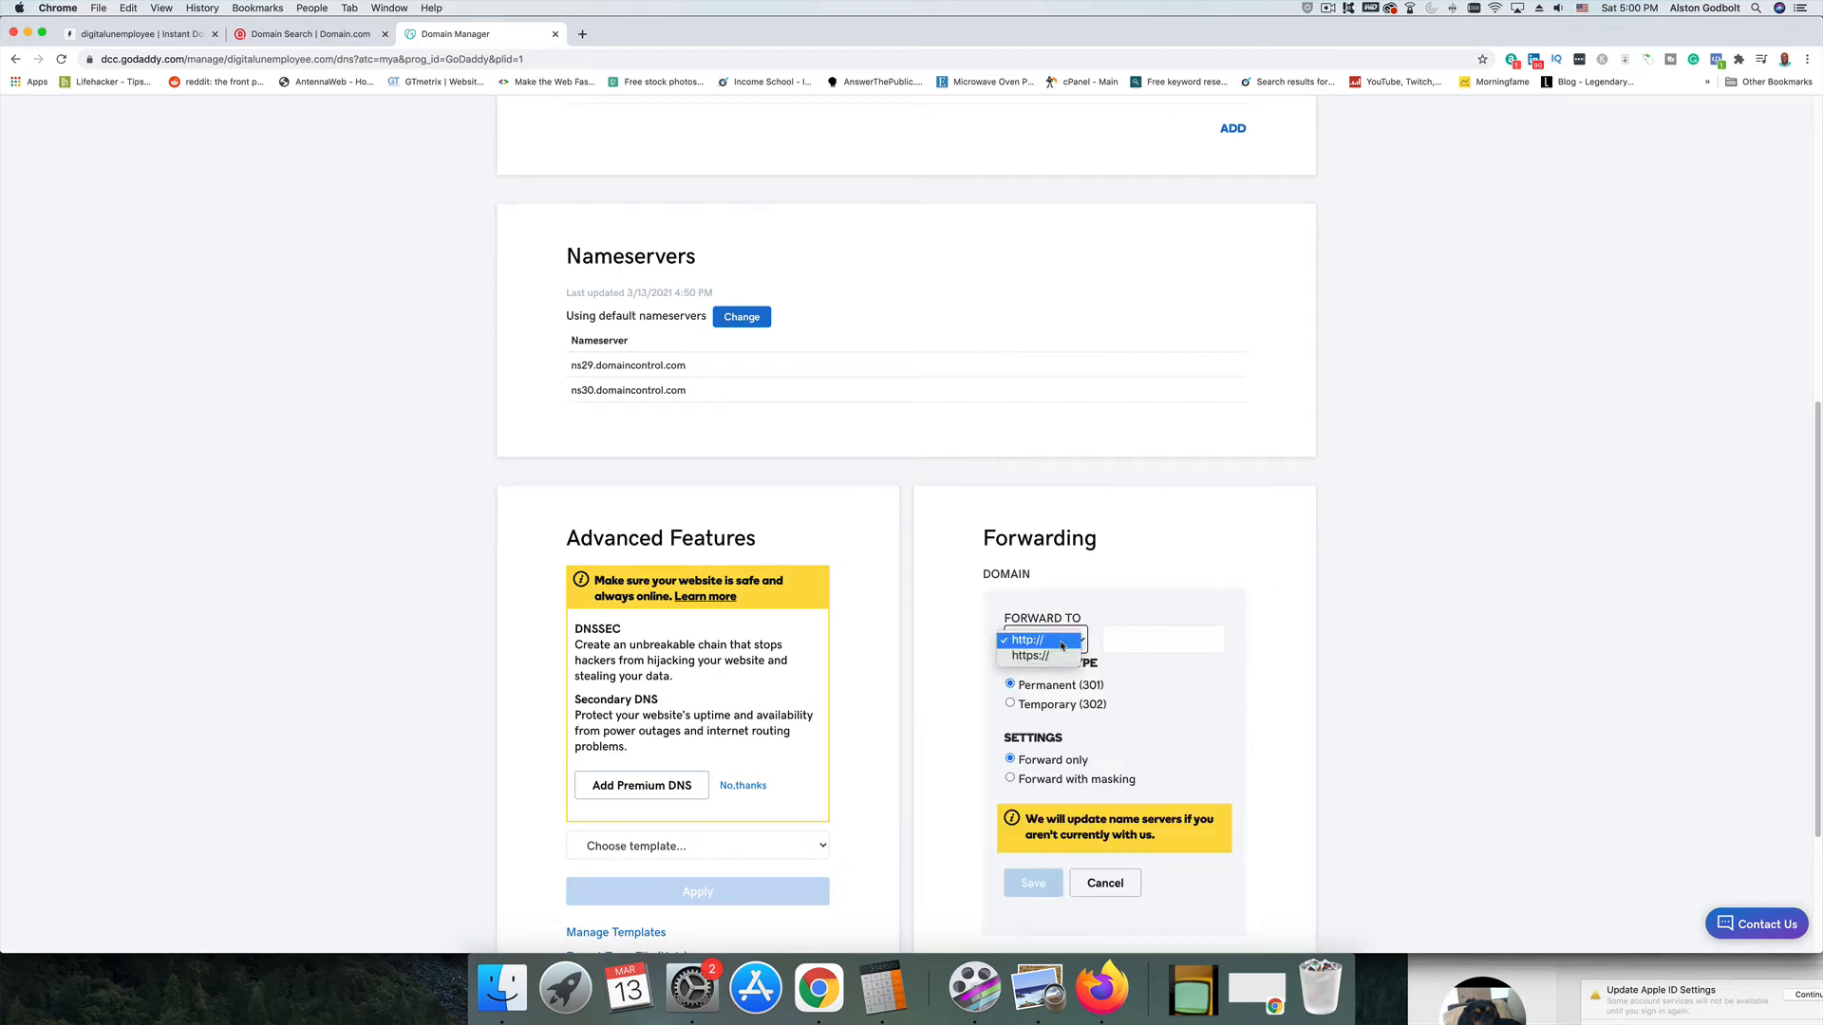
left_click(1054, 659)
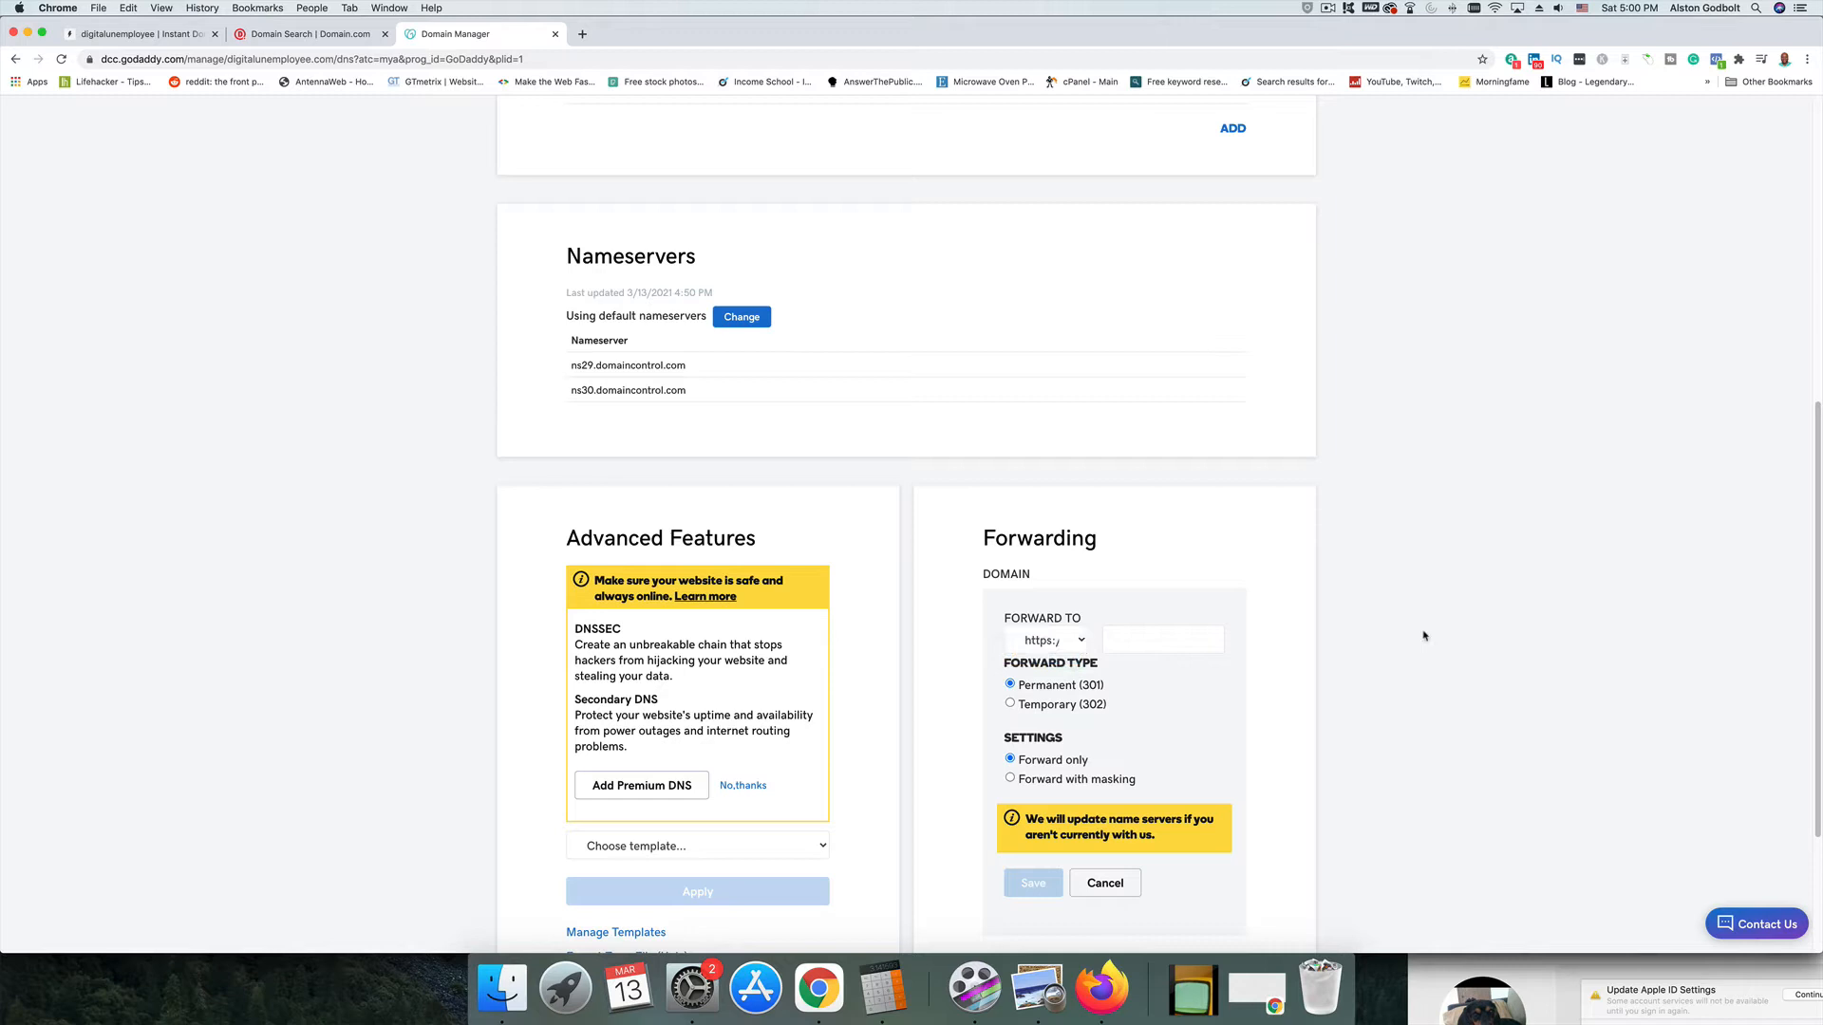
scroll(1421, 612, "up", 10)
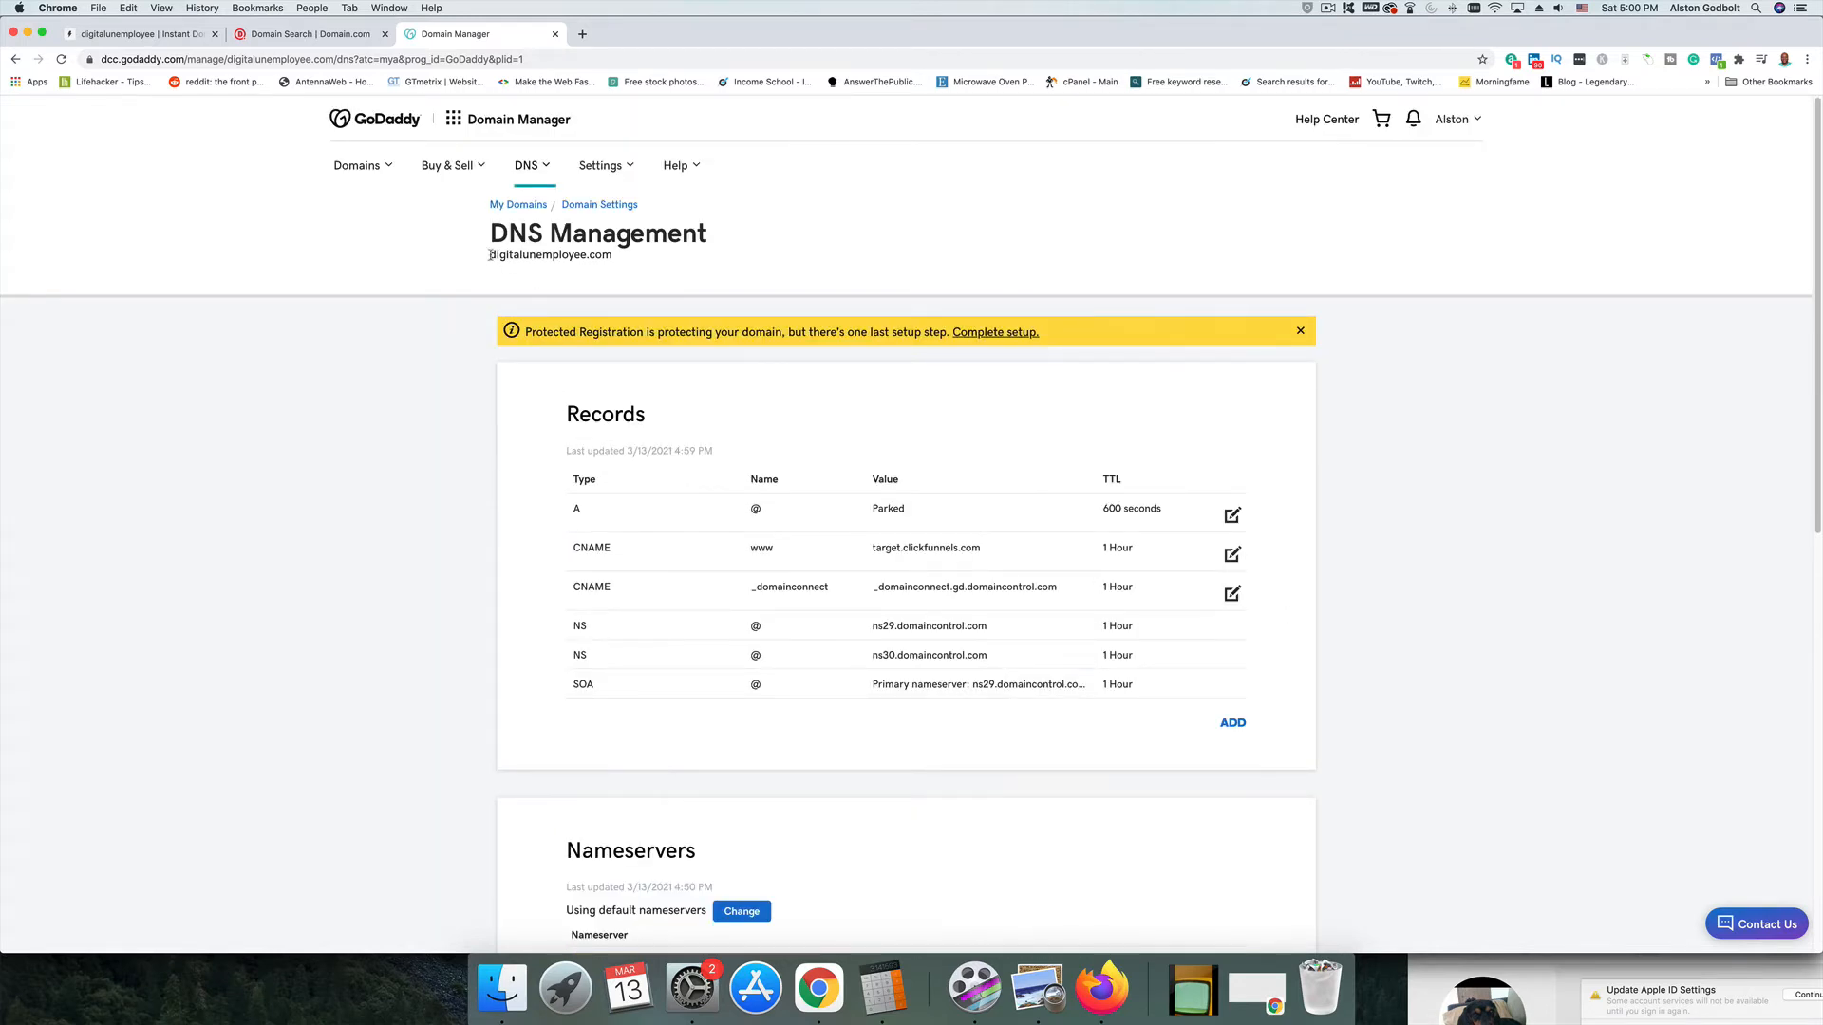
left_click_drag(489, 255, 612, 258)
right_click(614, 259)
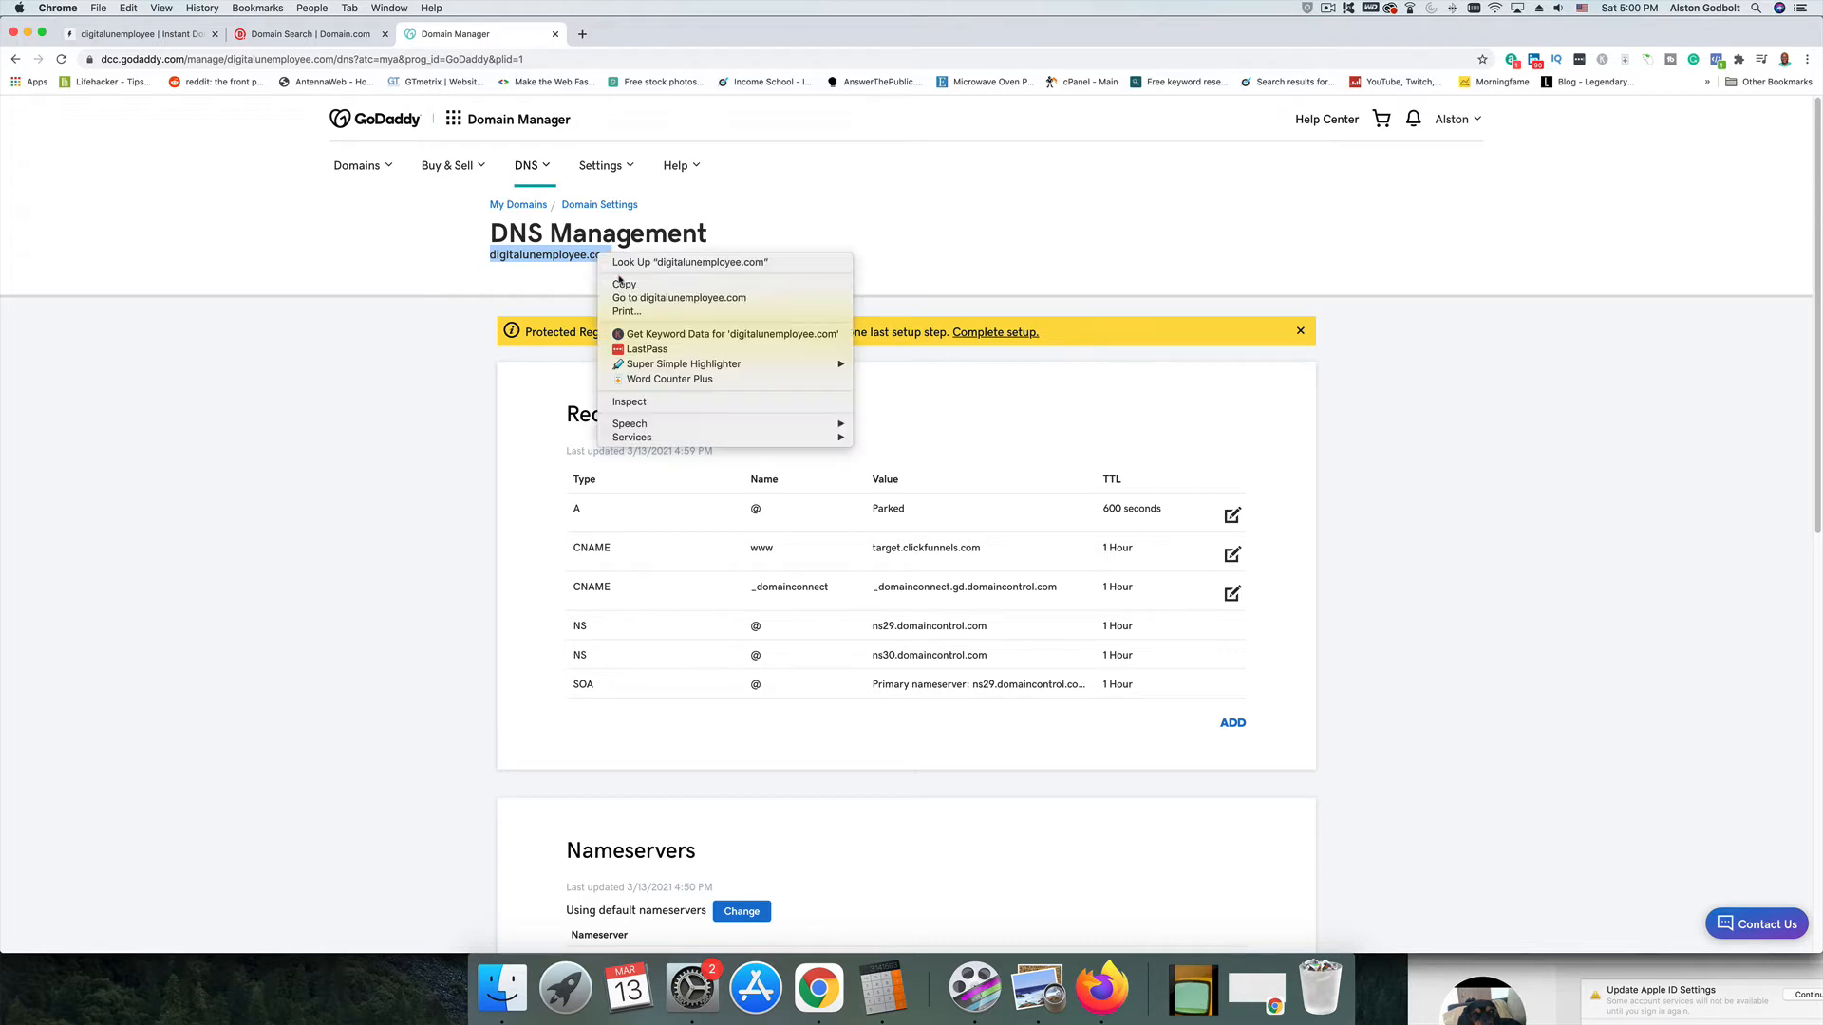
left_click(633, 285)
scroll(1257, 637, "down", 1)
scroll(1258, 636, "down", 5)
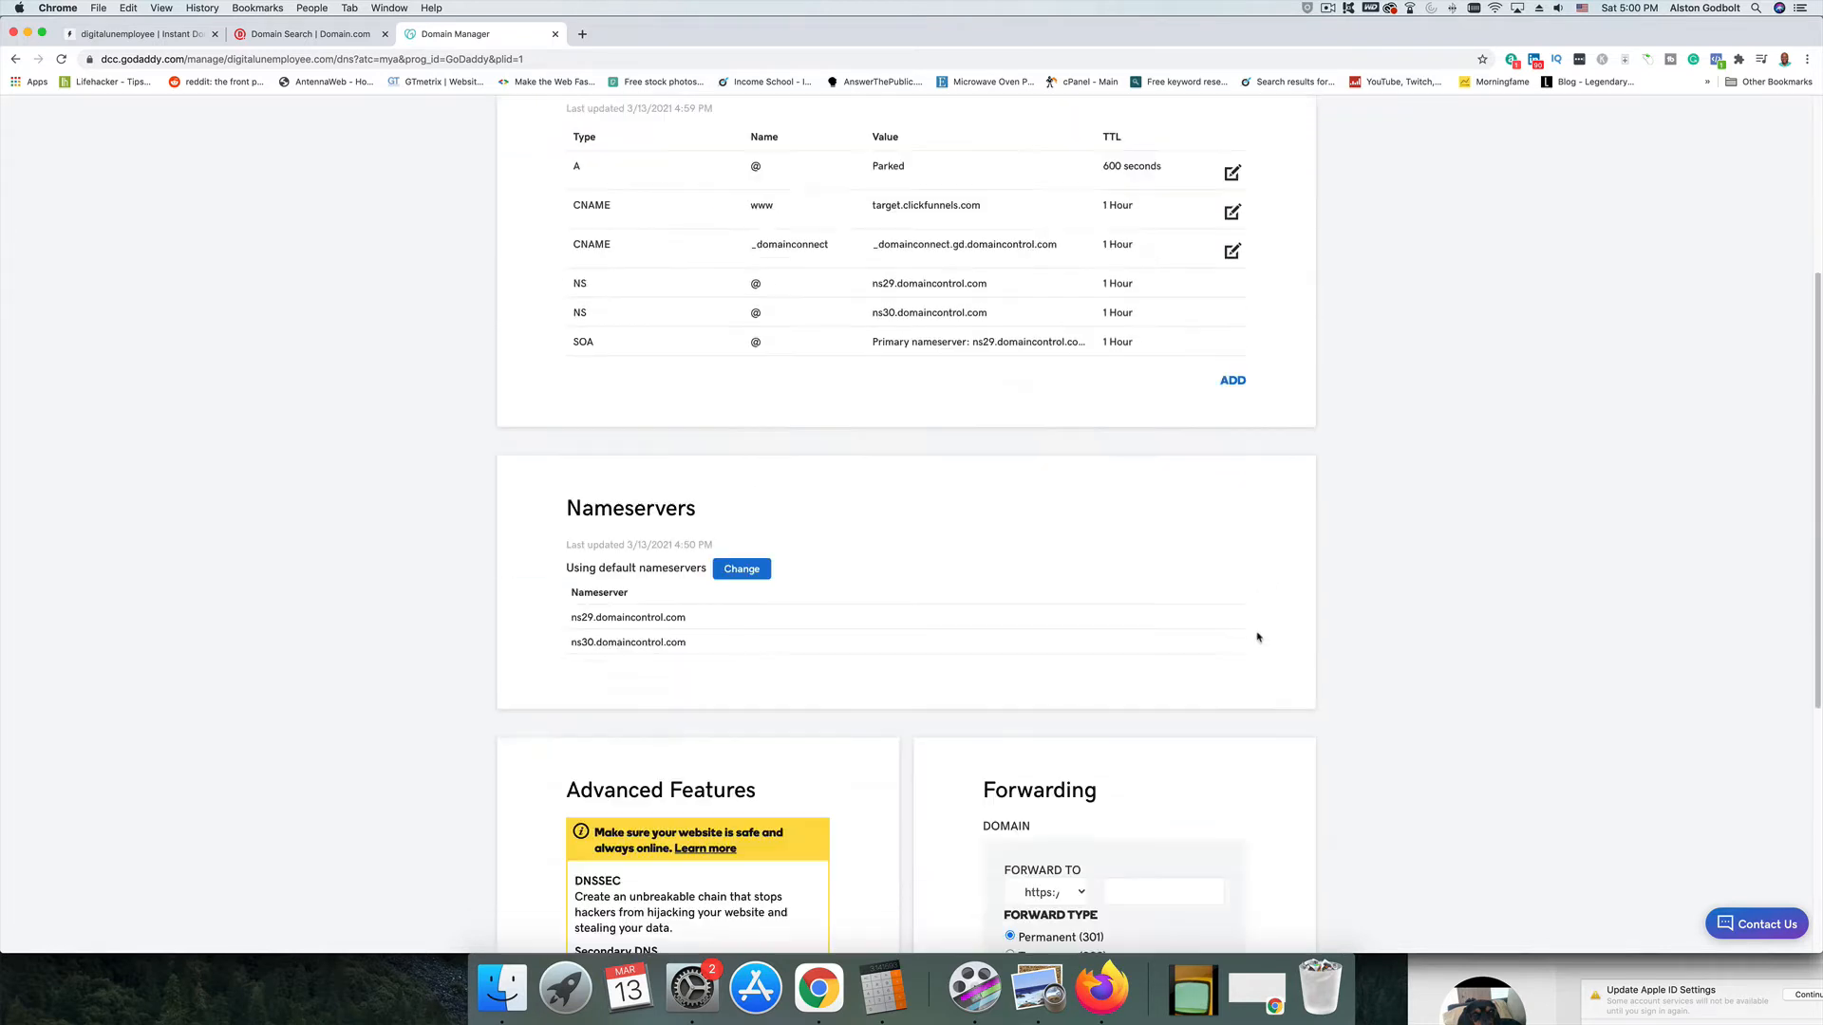
scroll(1267, 663, "down", 5)
left_click(1160, 415)
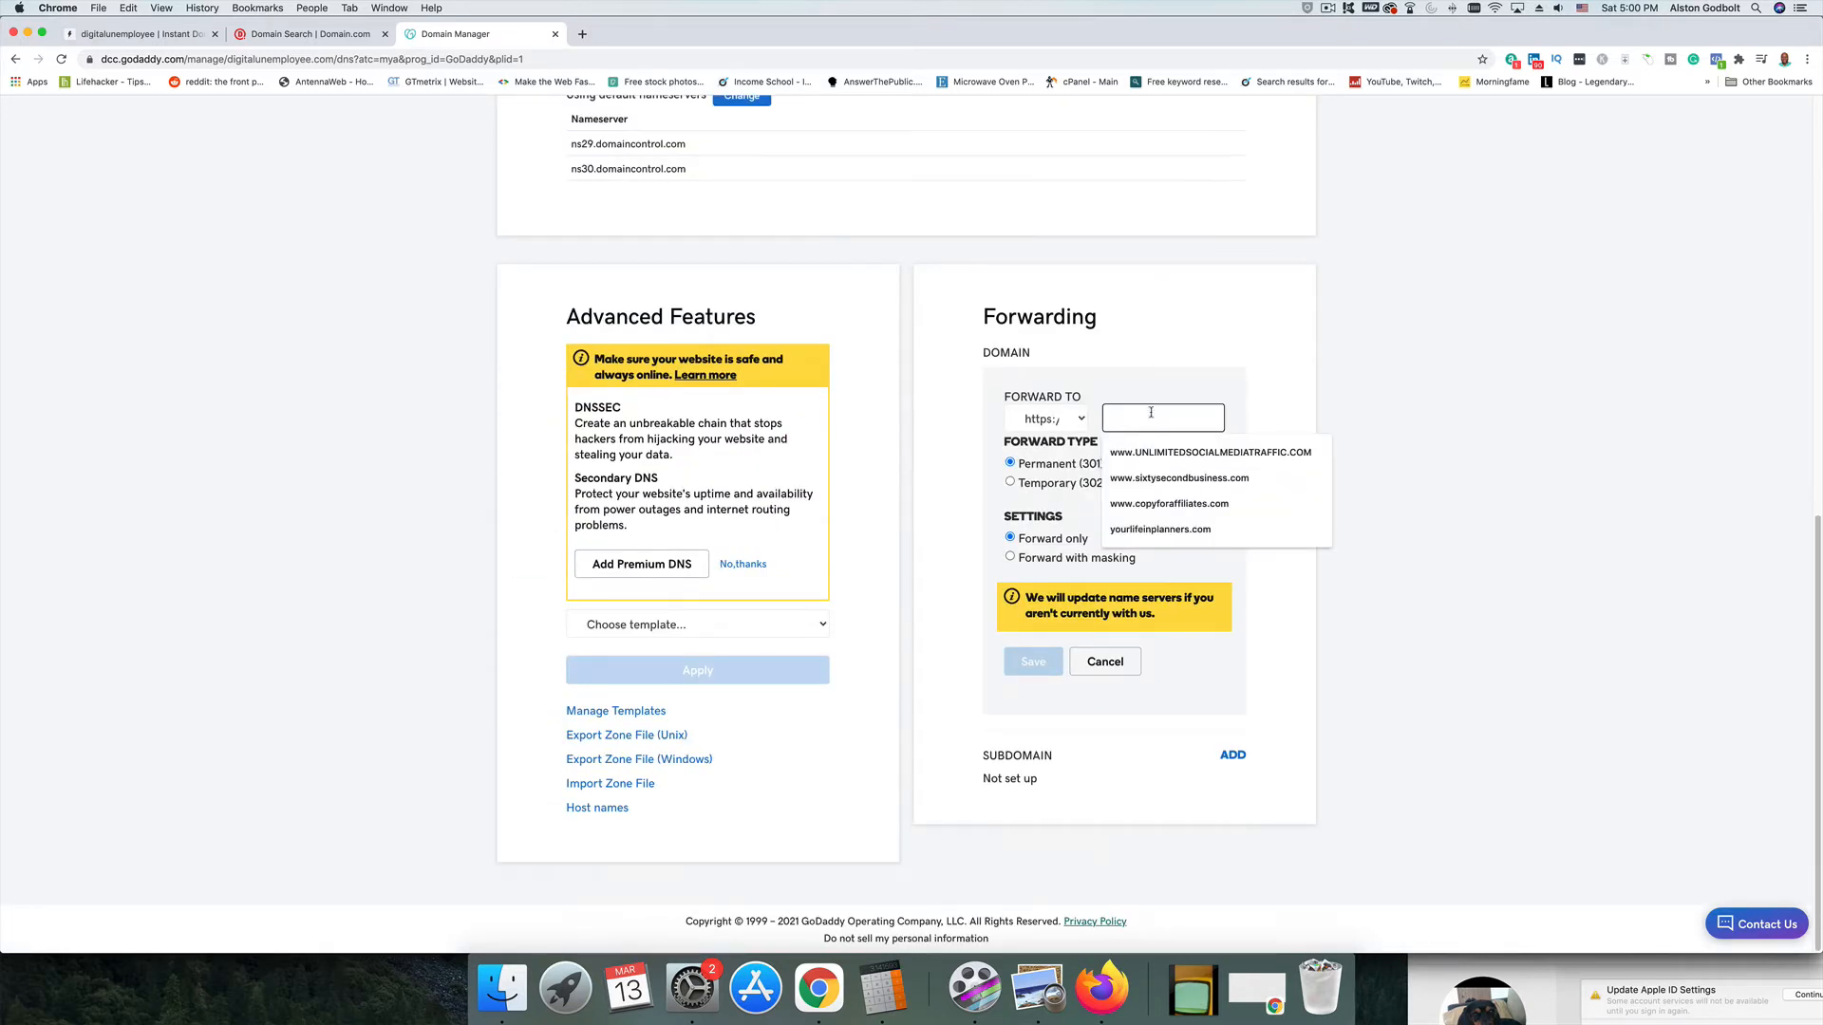
type("11")
key("BackSpace")
key("BackSpace")
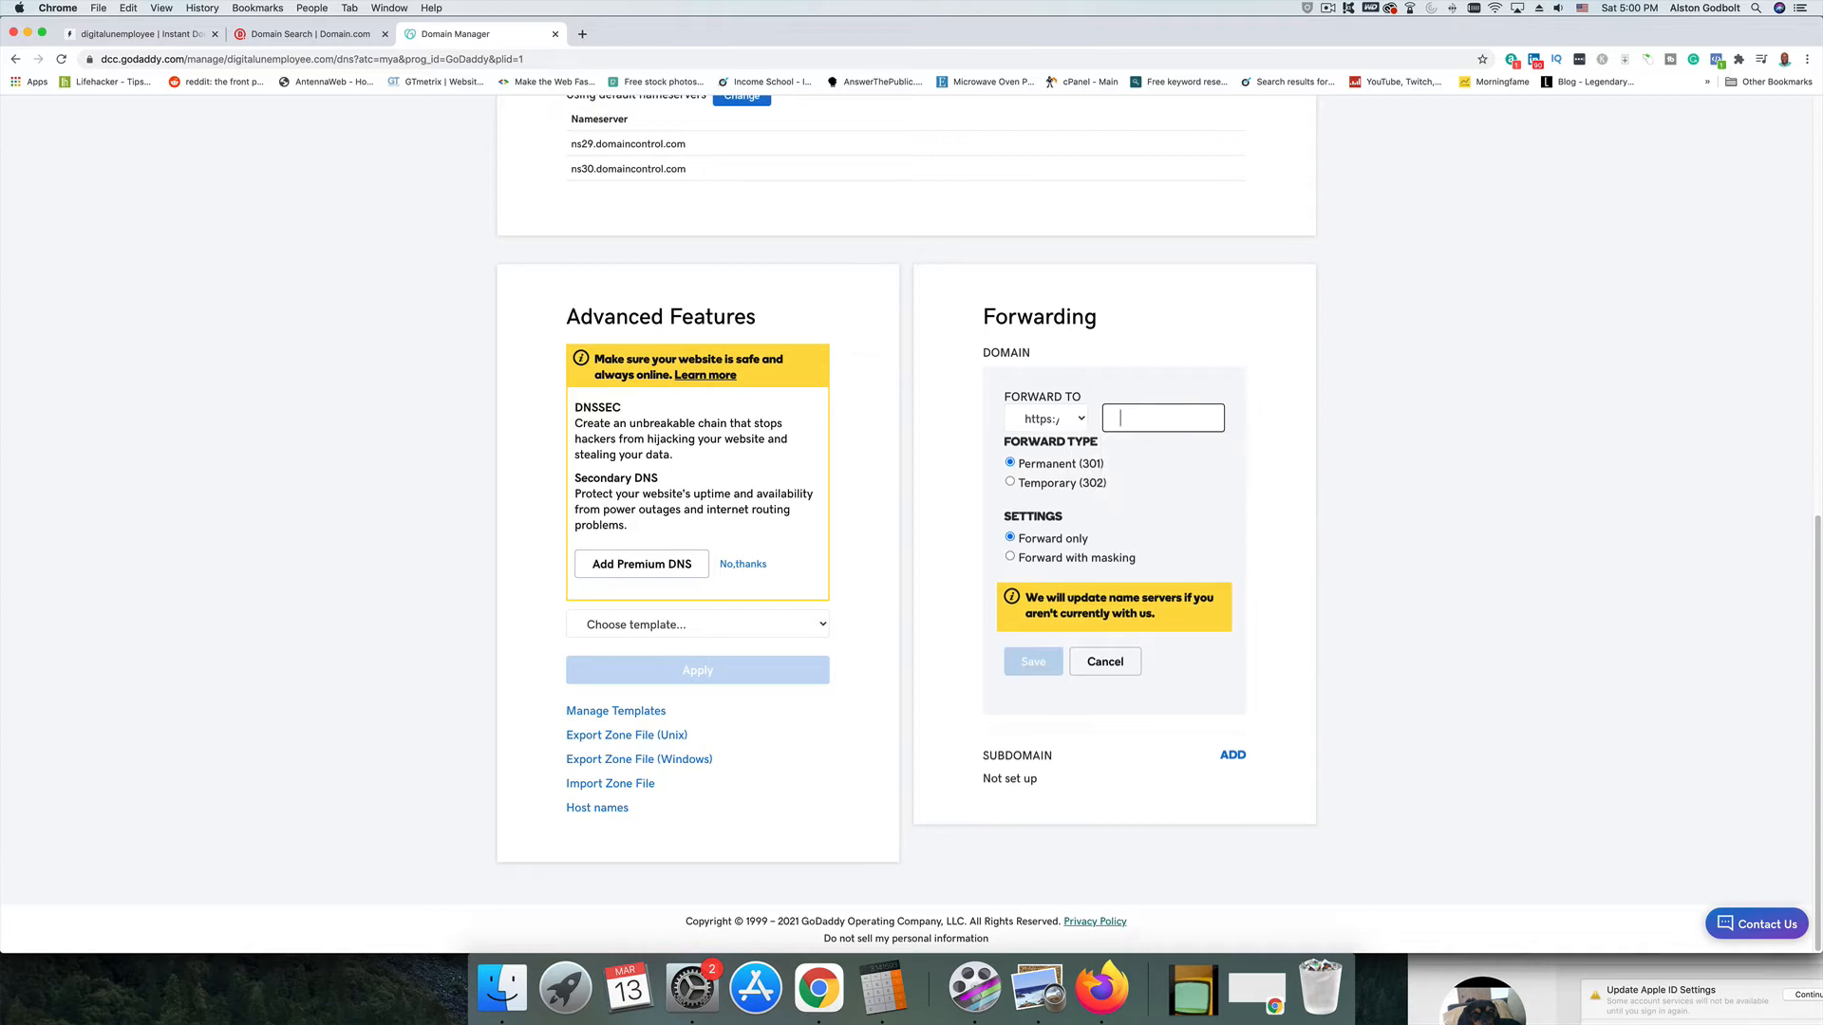
type("adi")
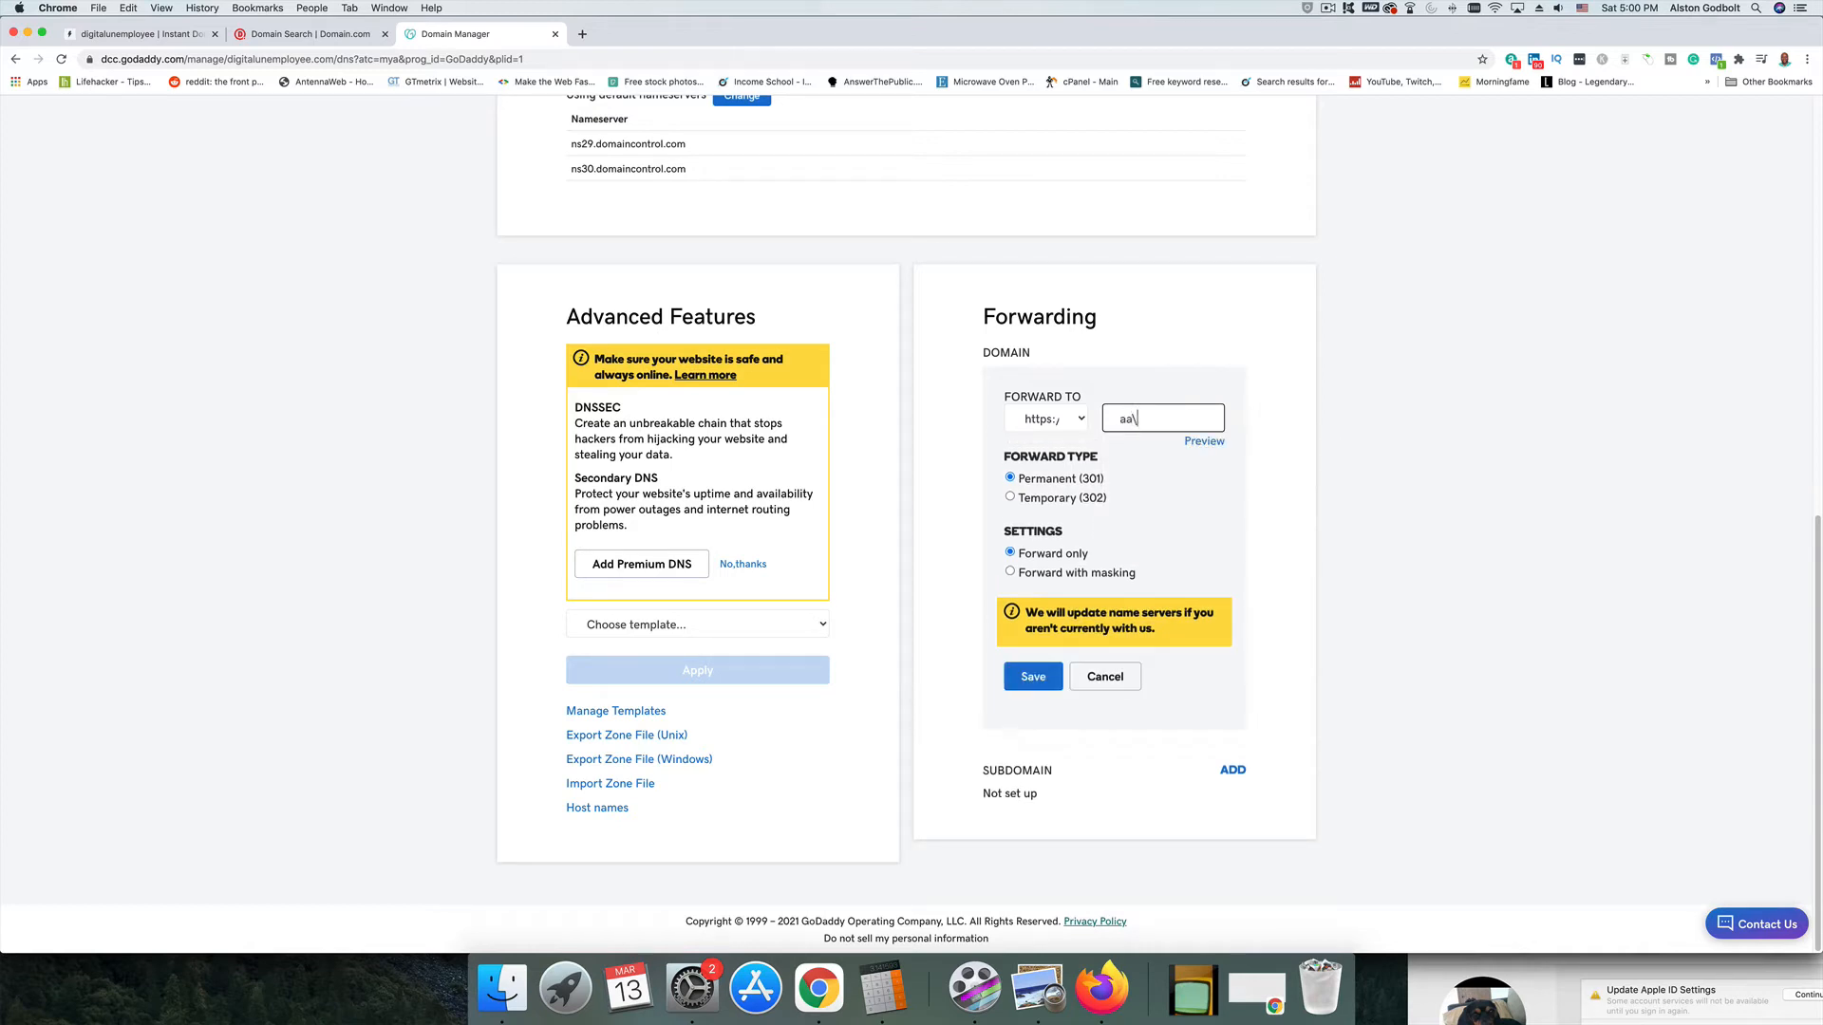
key("BackSpace")
key("BackSpace")
key("BackSpace")
type("www")
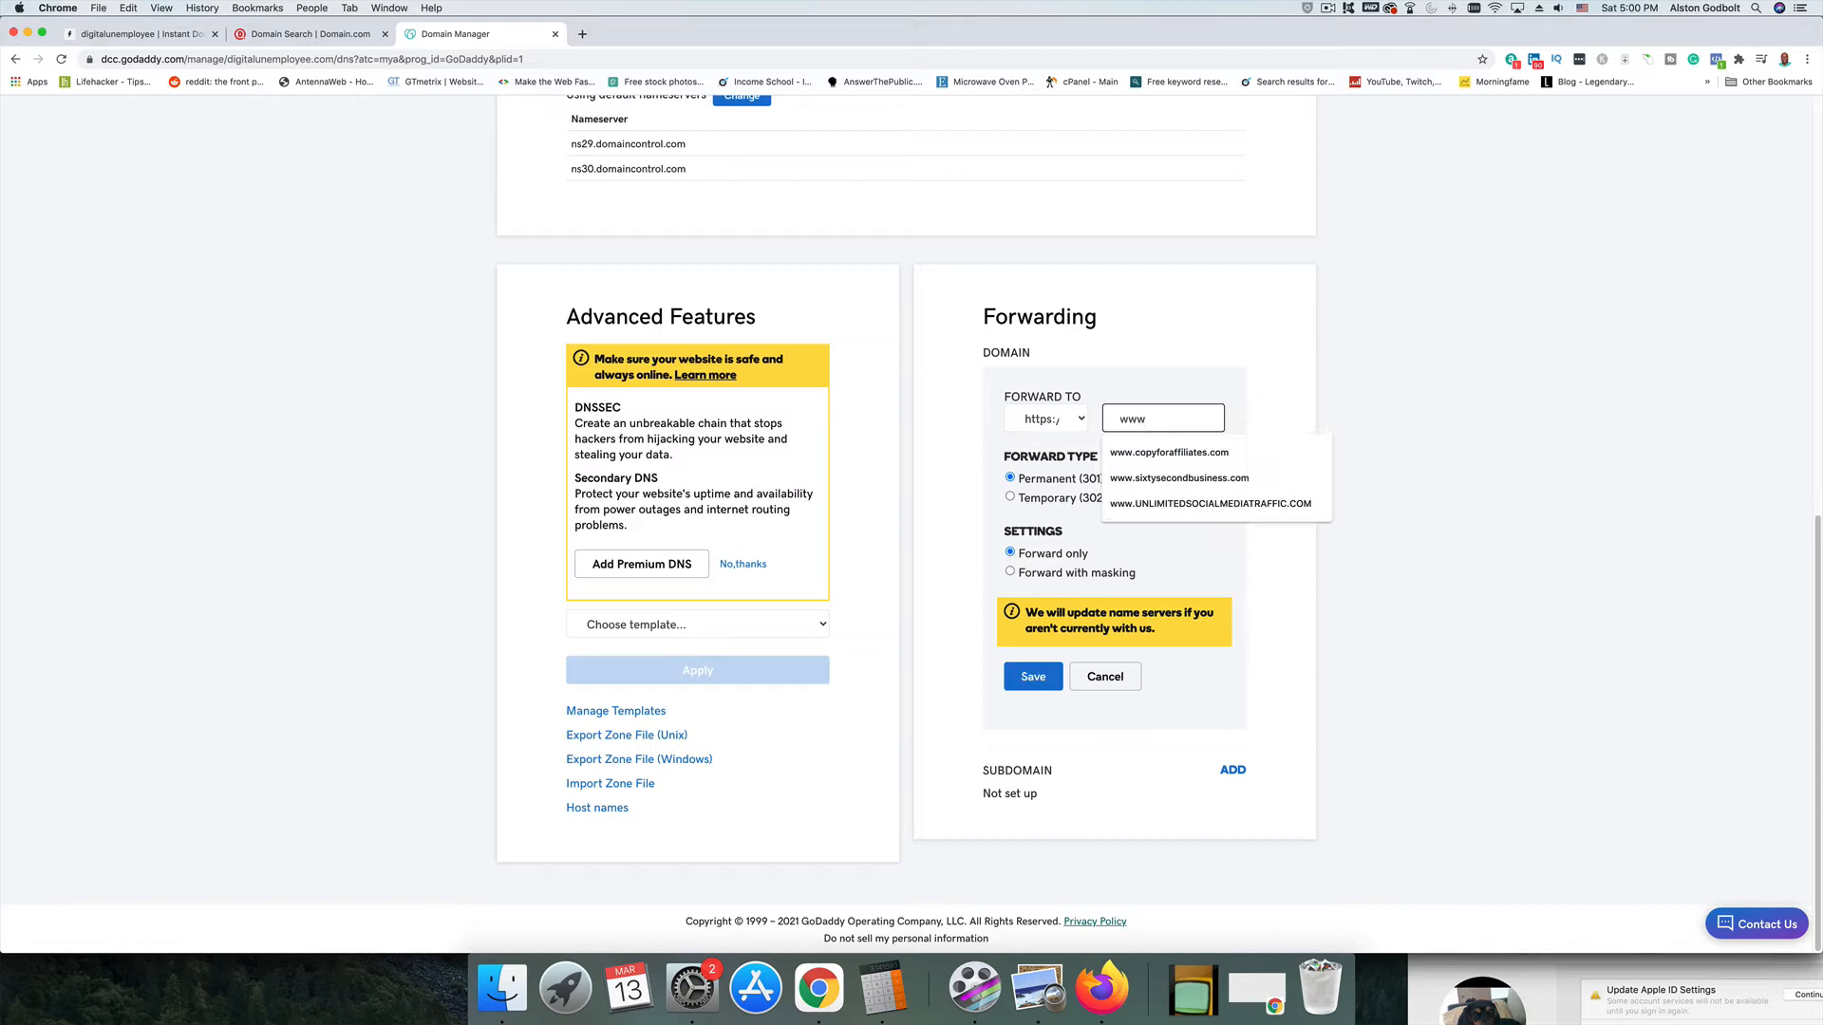
type(".")
key("super+v")
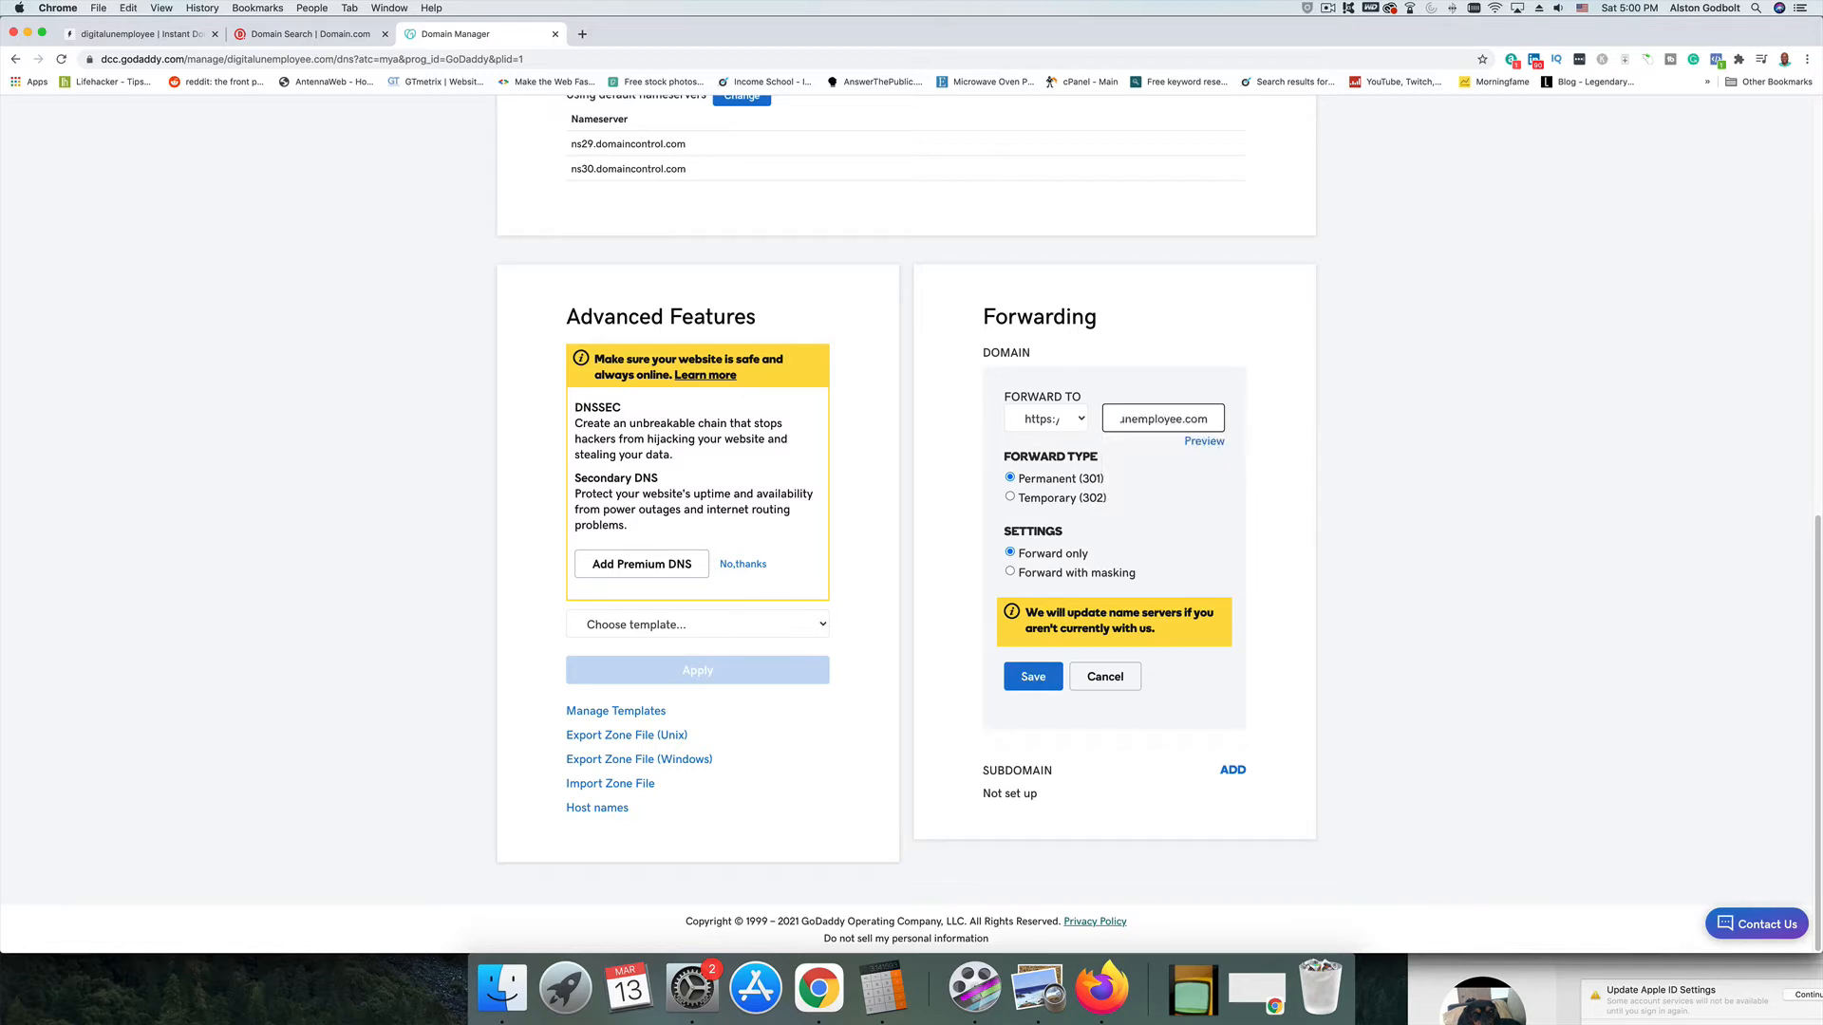
left_click(1413, 519)
key("Return")
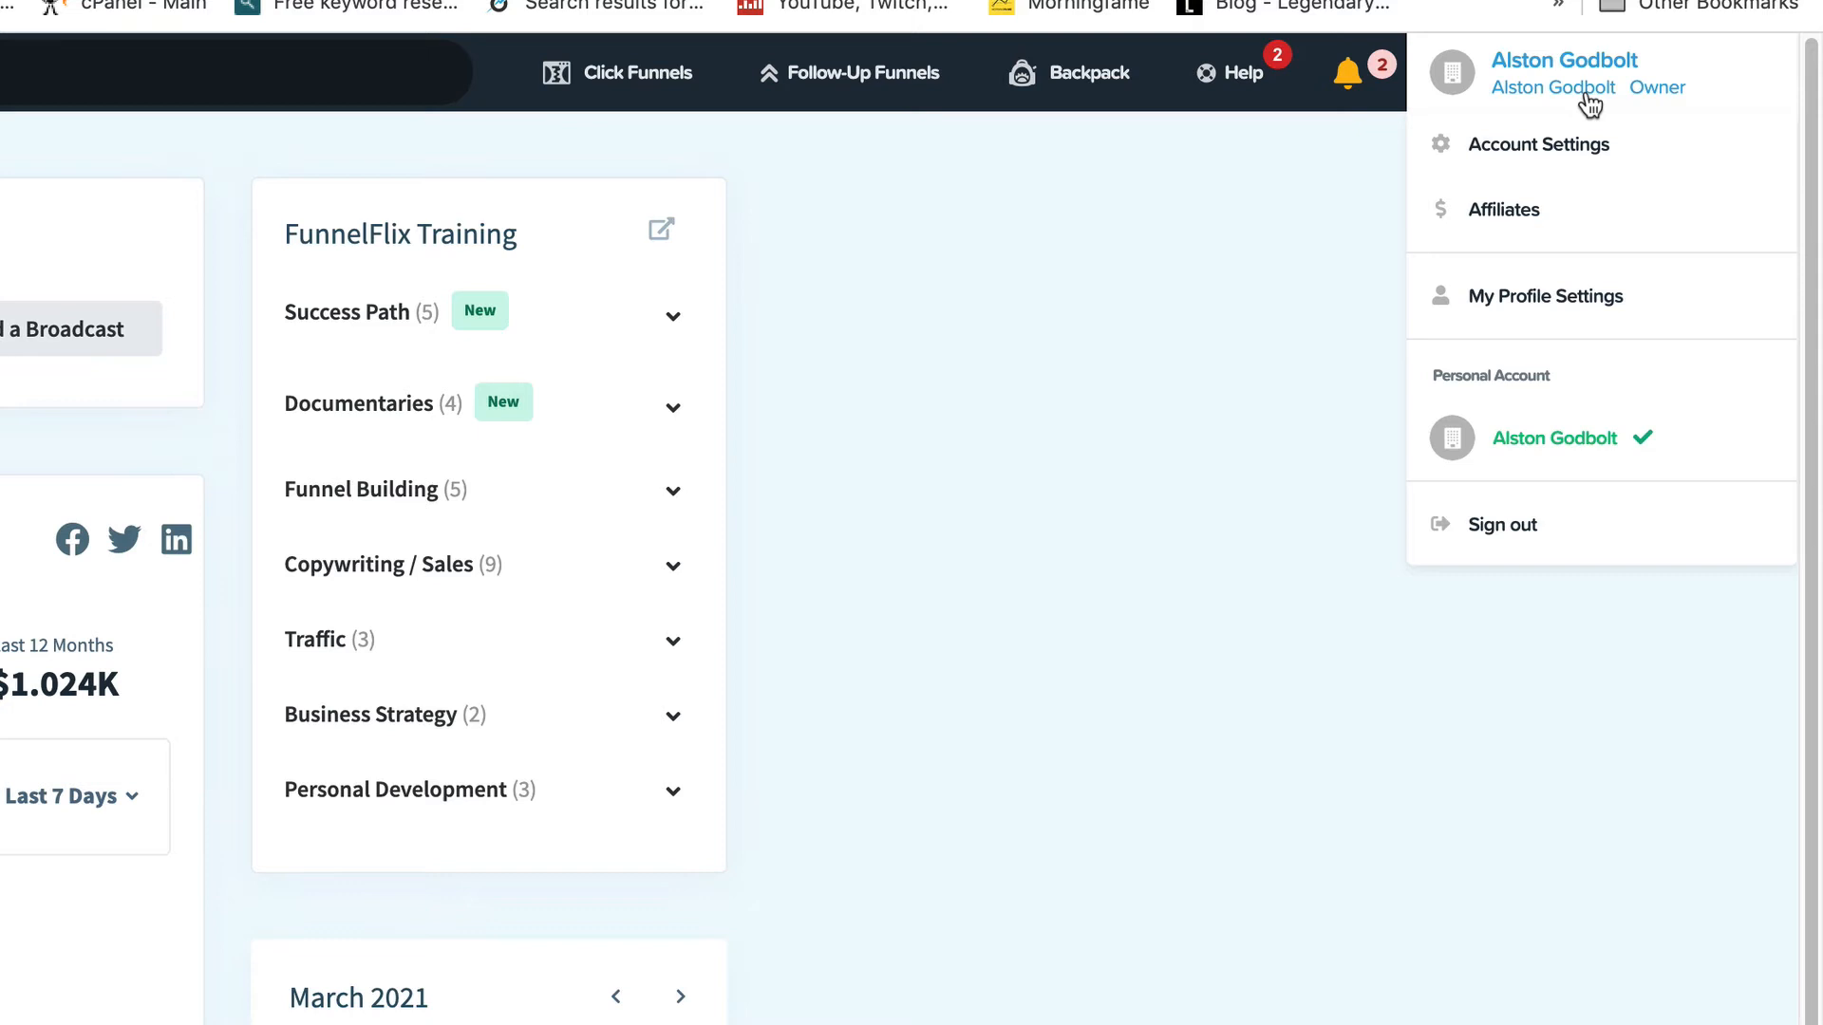
Step: From Account Settings > Domains, start adding a new domain using an already-owned one
left_click(1554, 161)
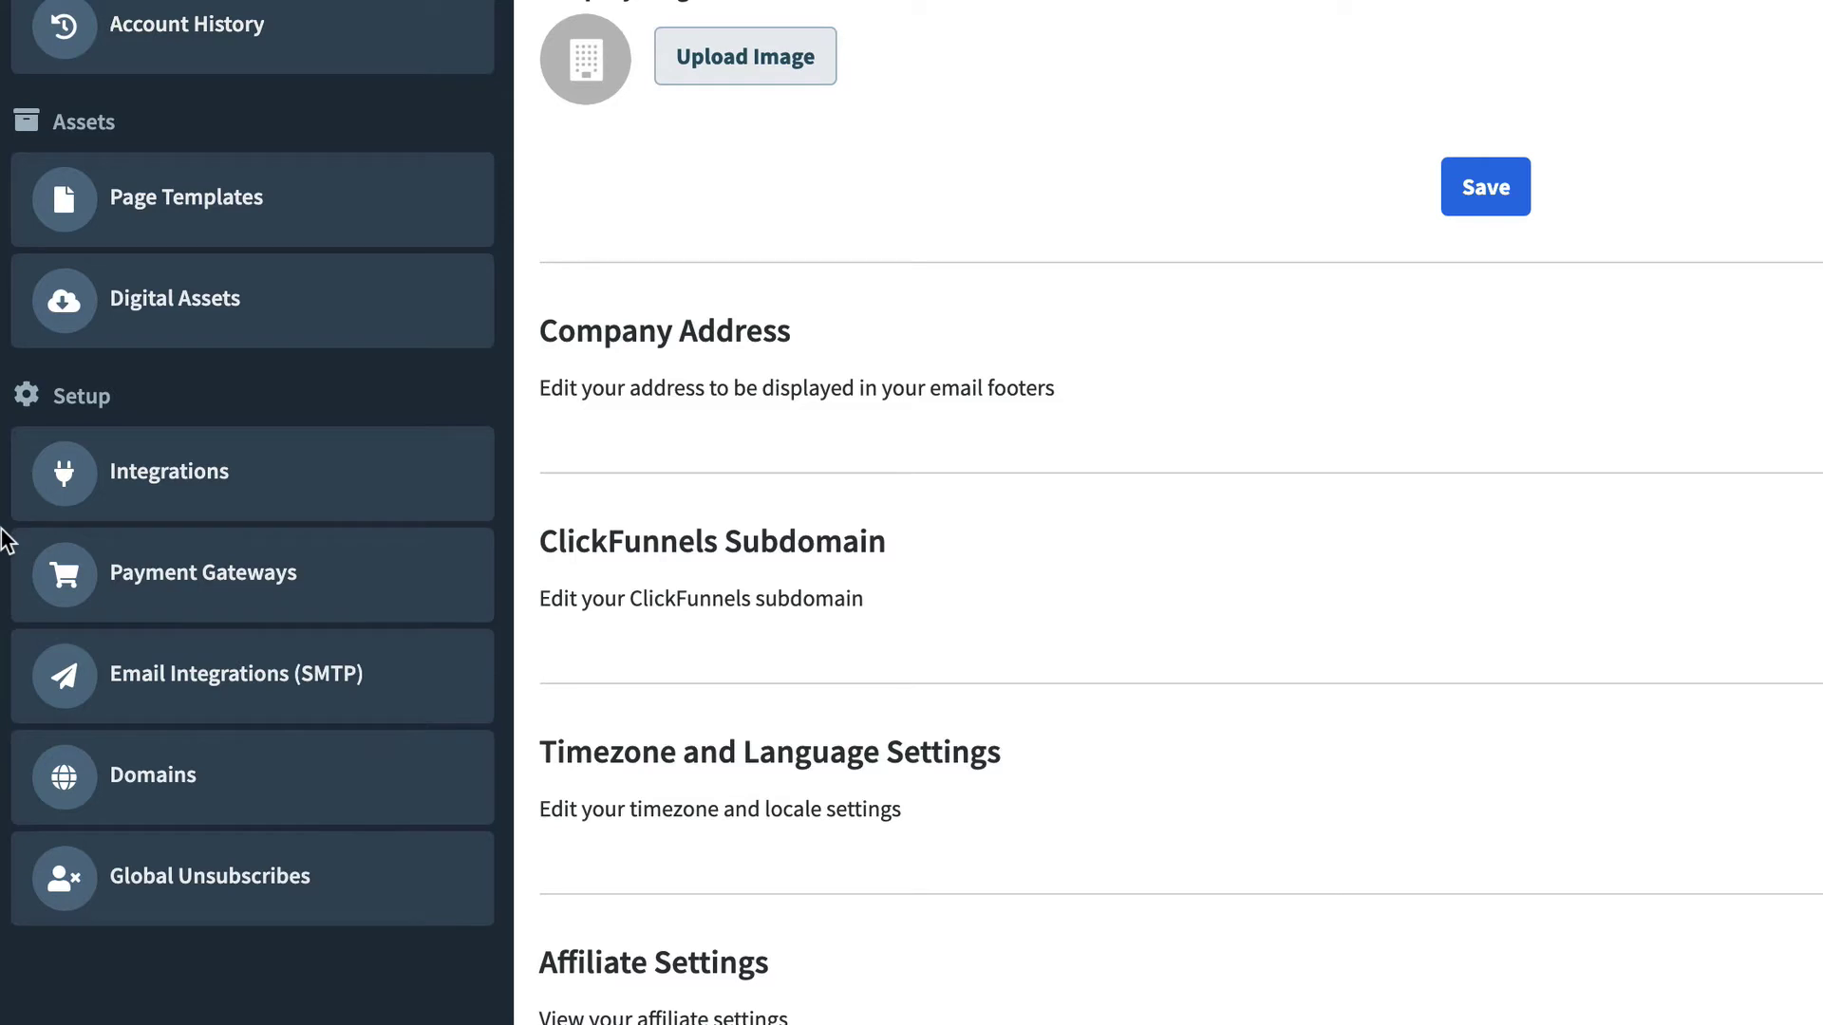
left_click(214, 774)
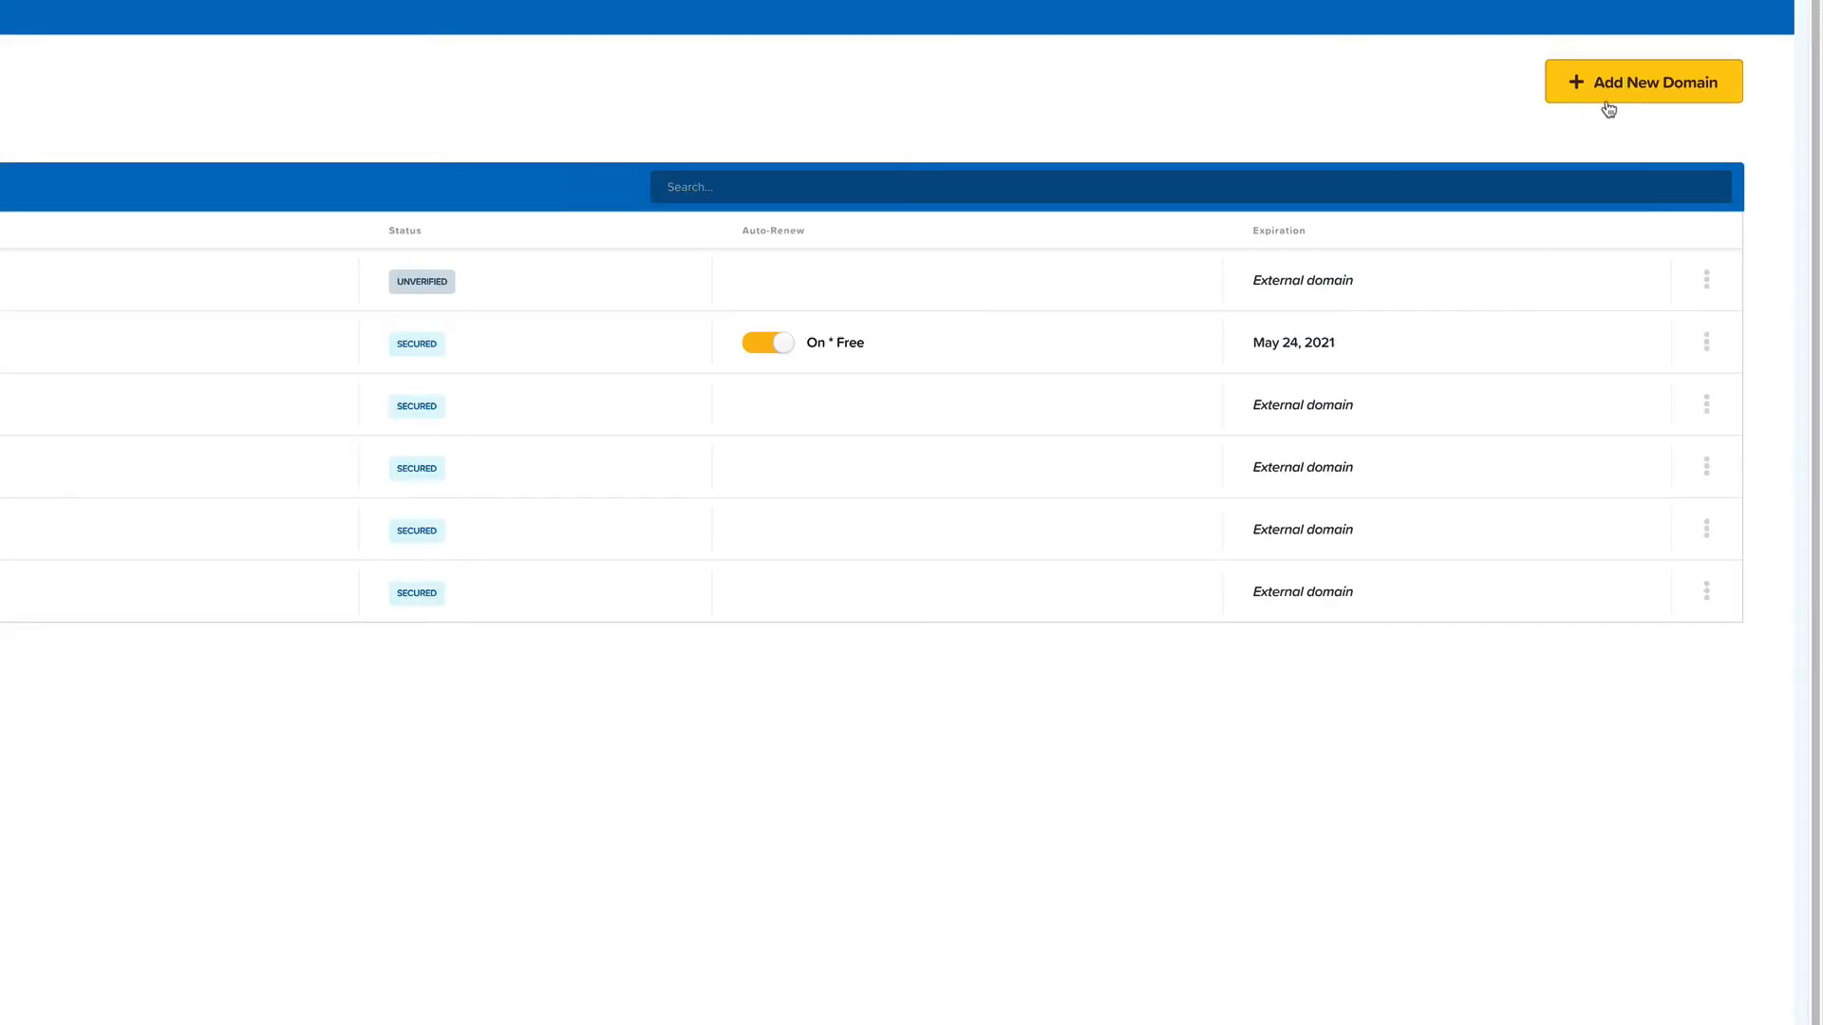
left_click(1624, 89)
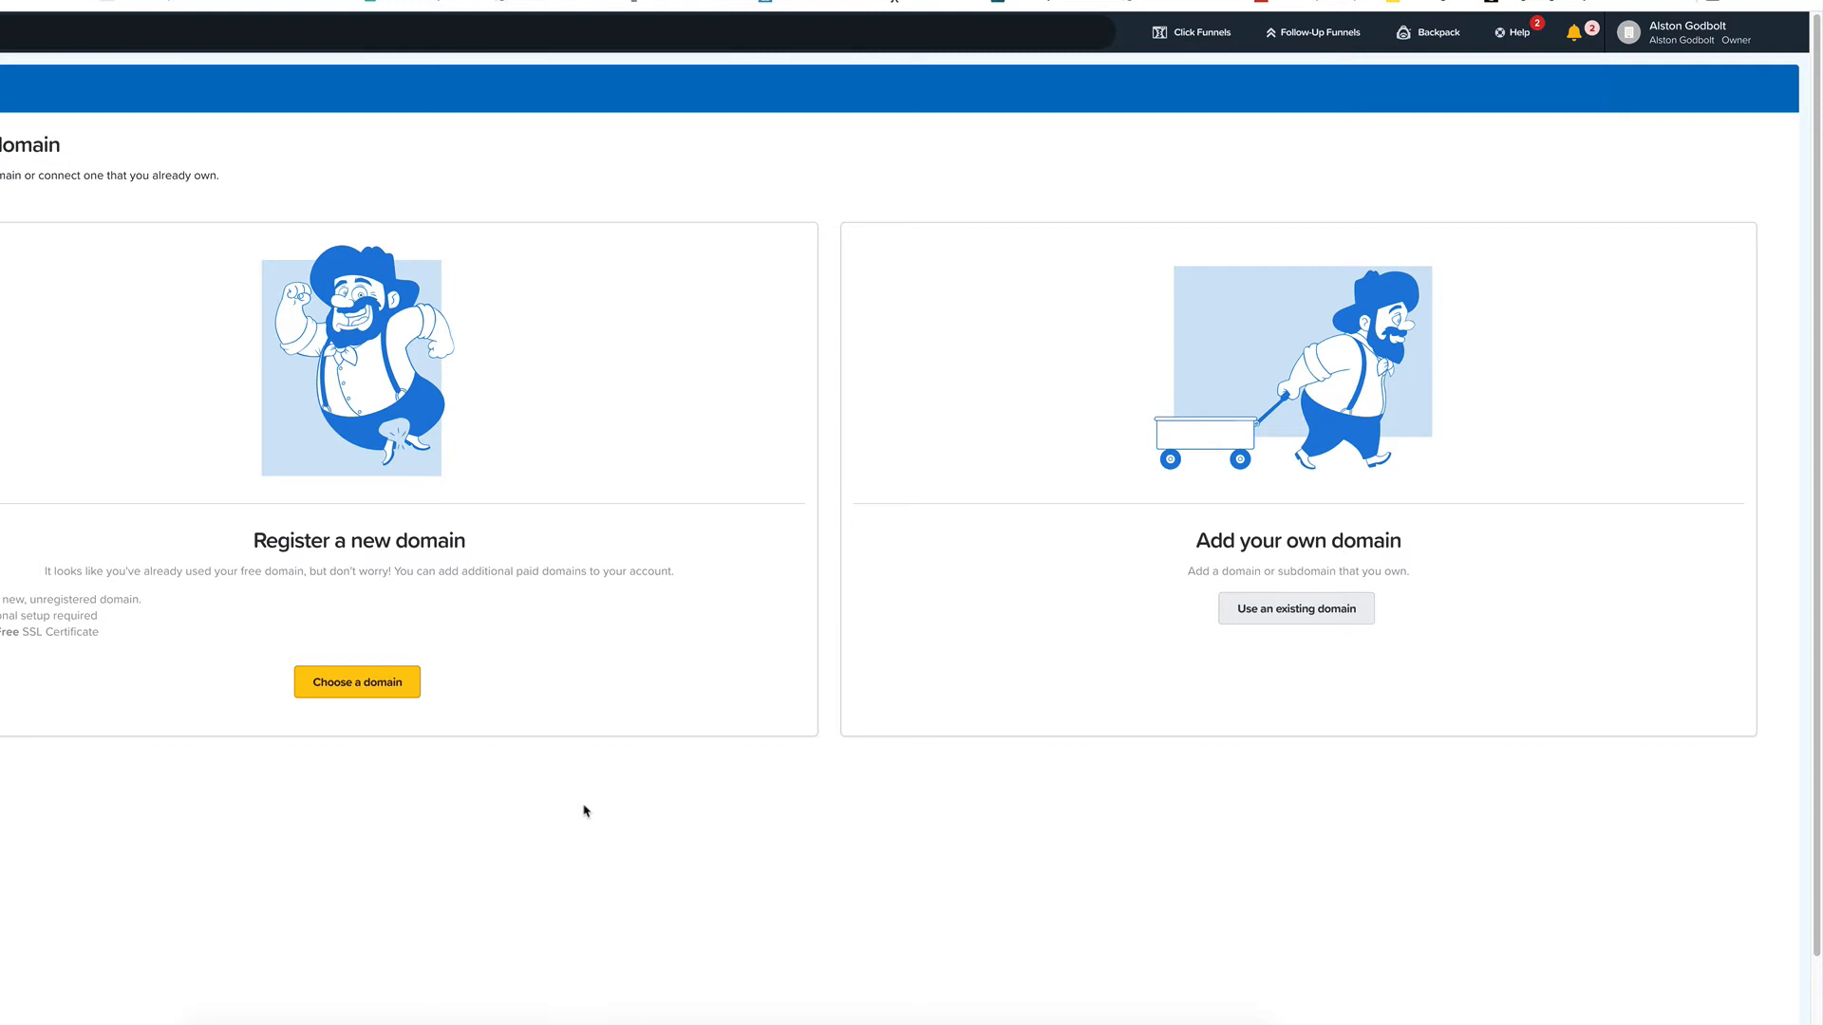
left_click(1289, 609)
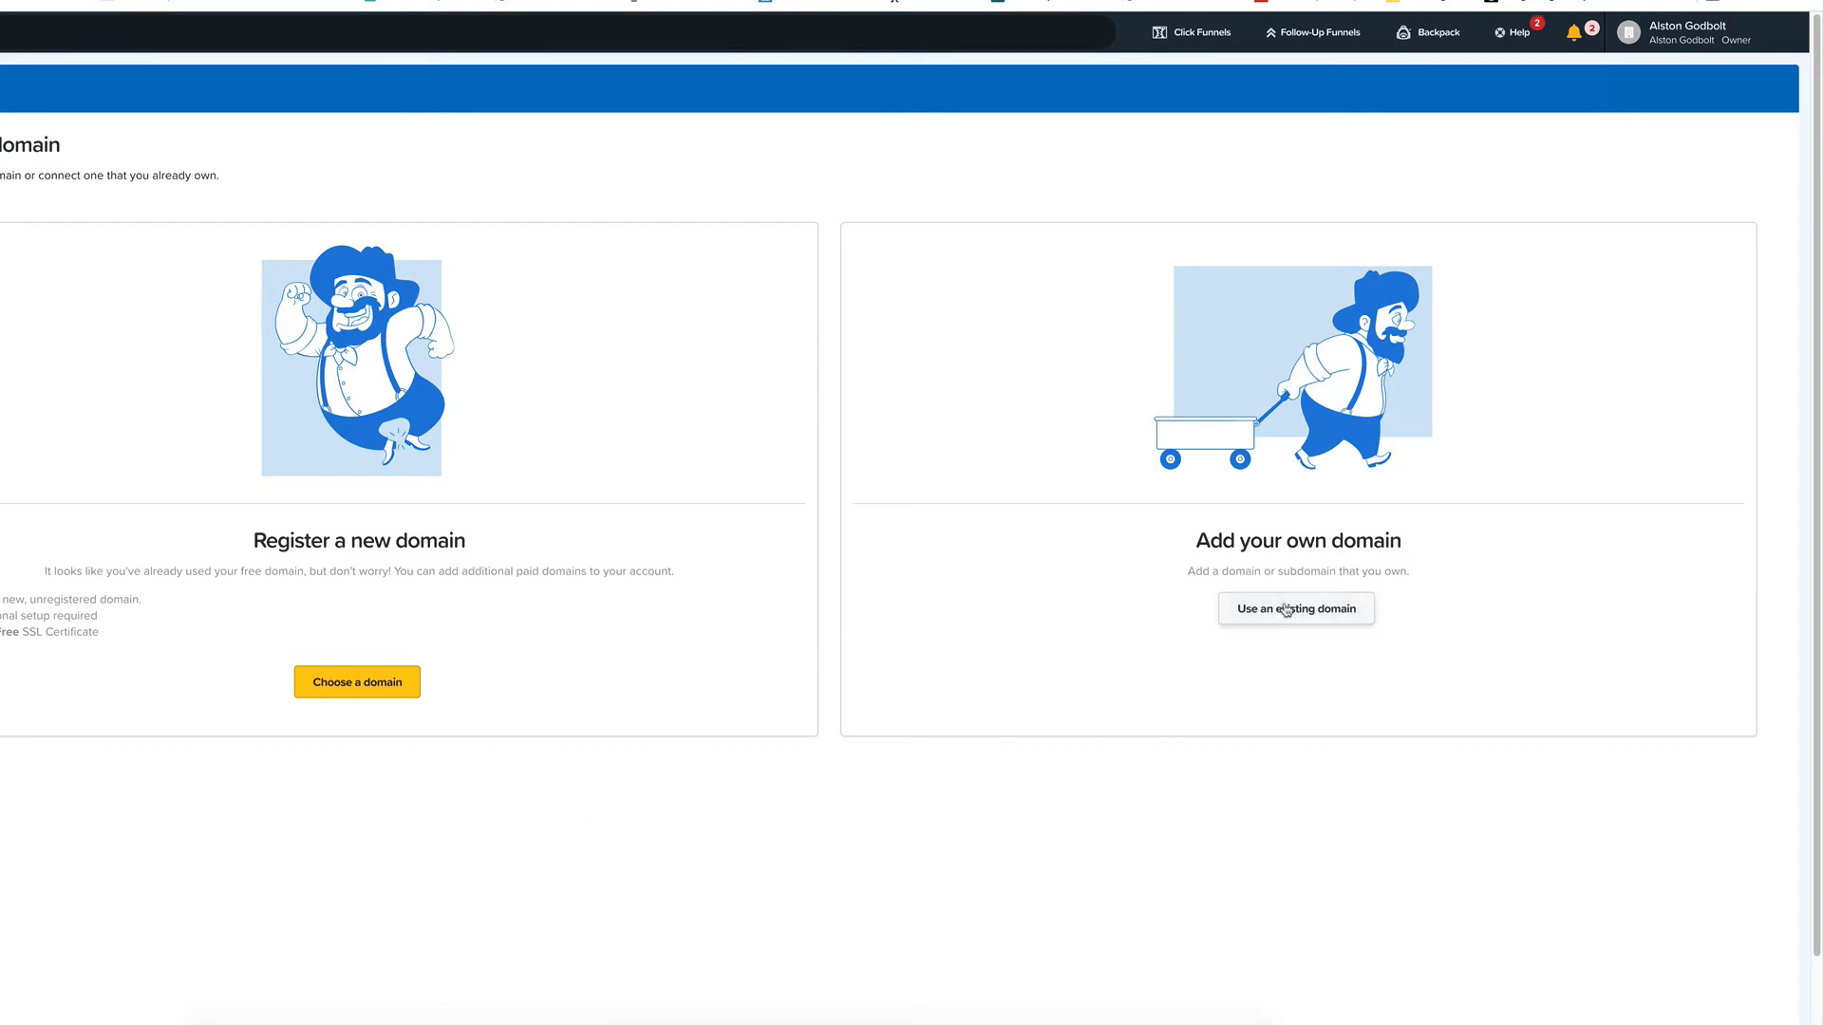
type("www")
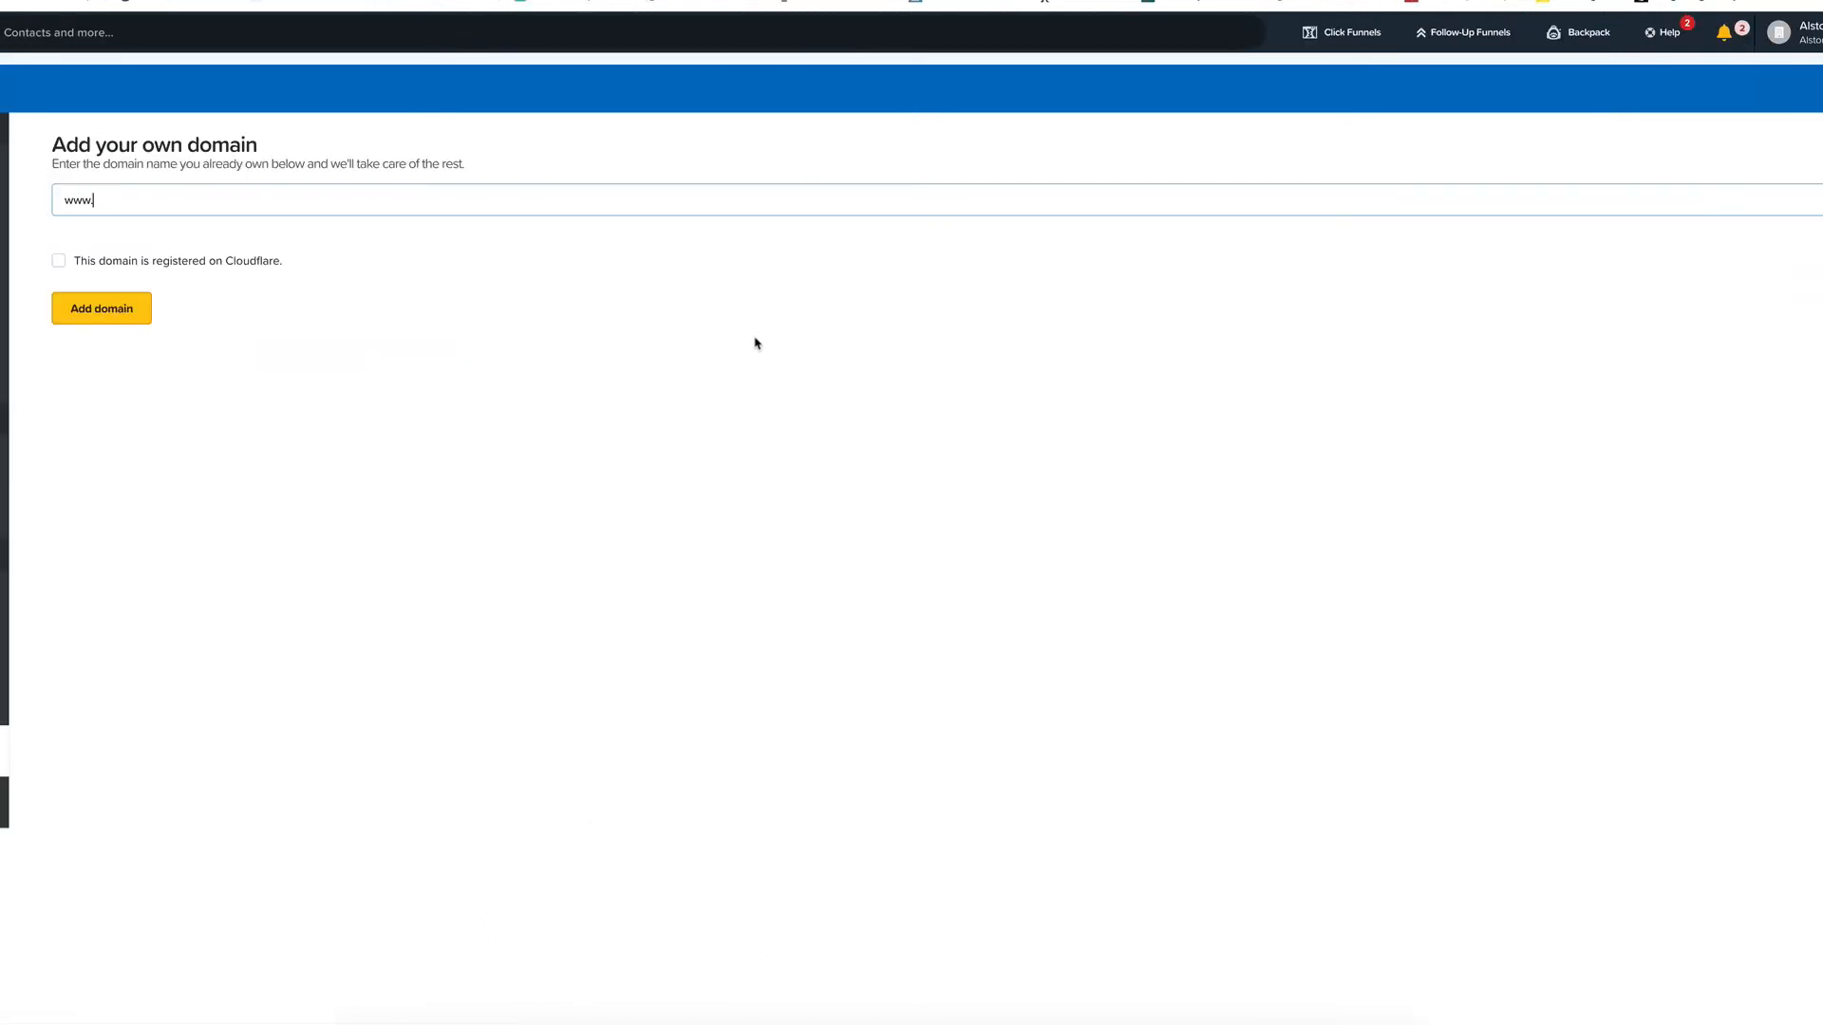
type(".")
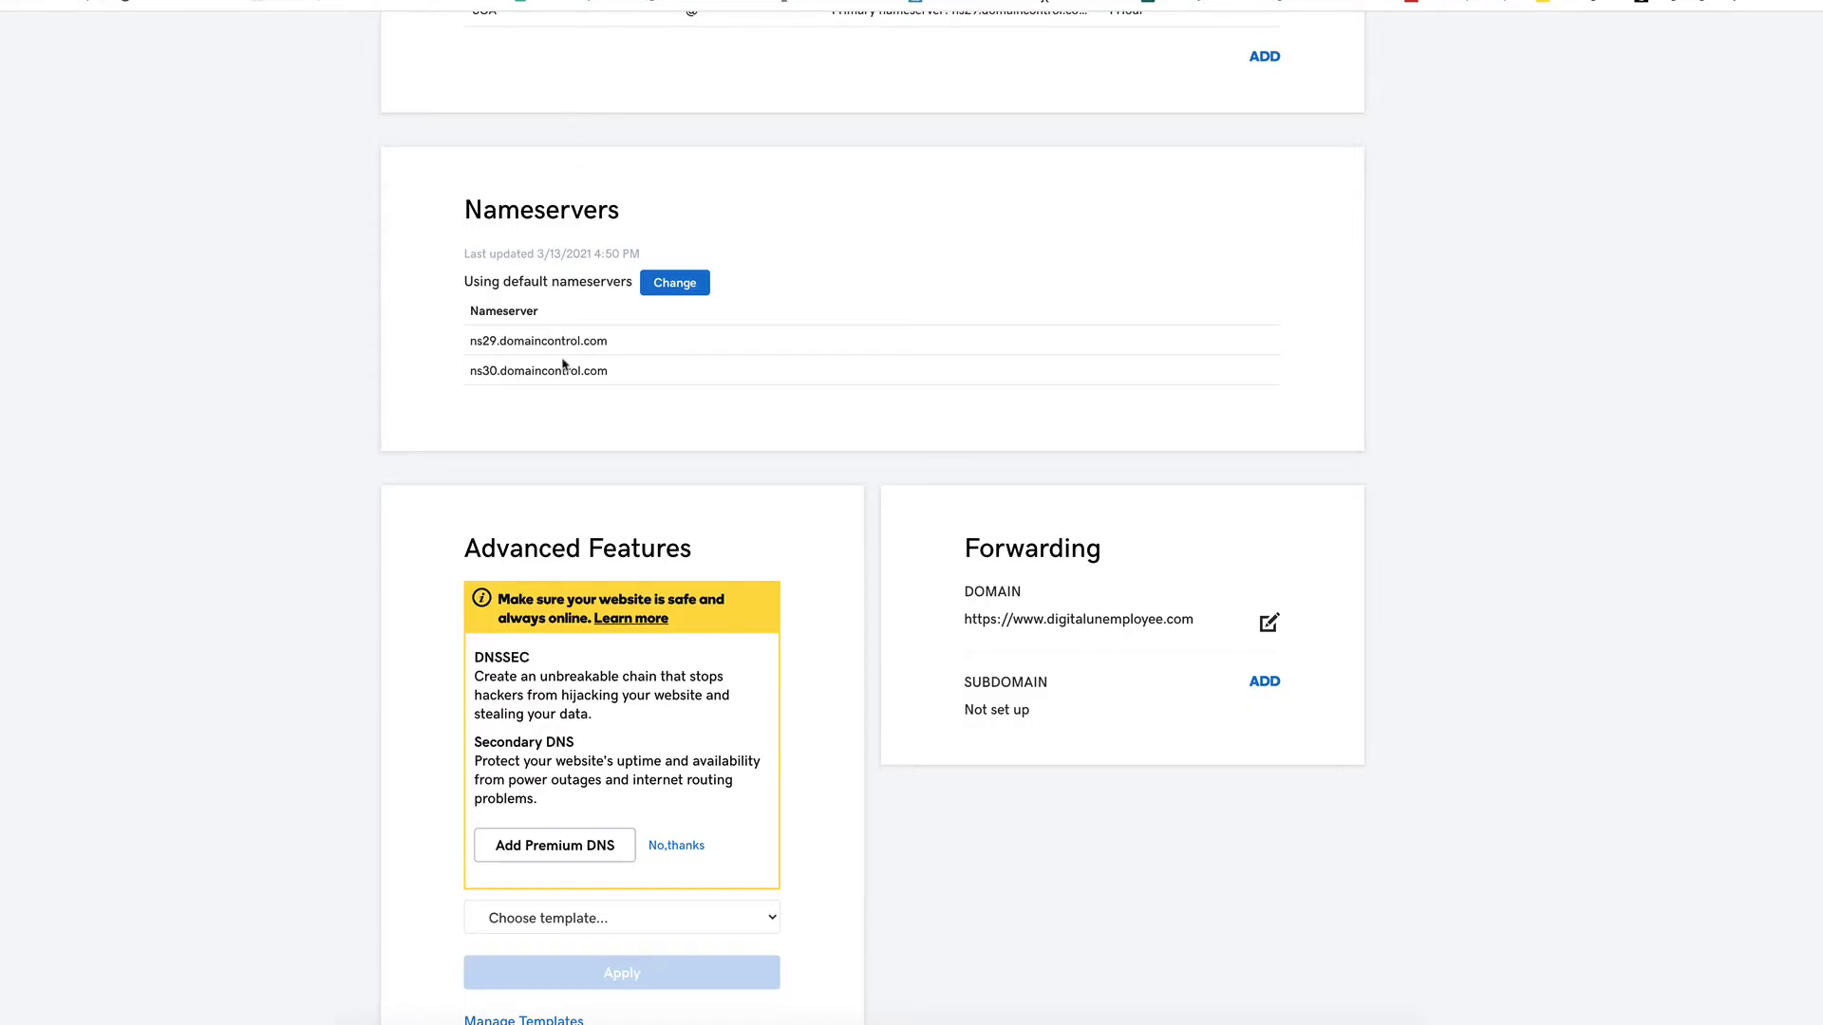
scroll(784, 356, "up", 5)
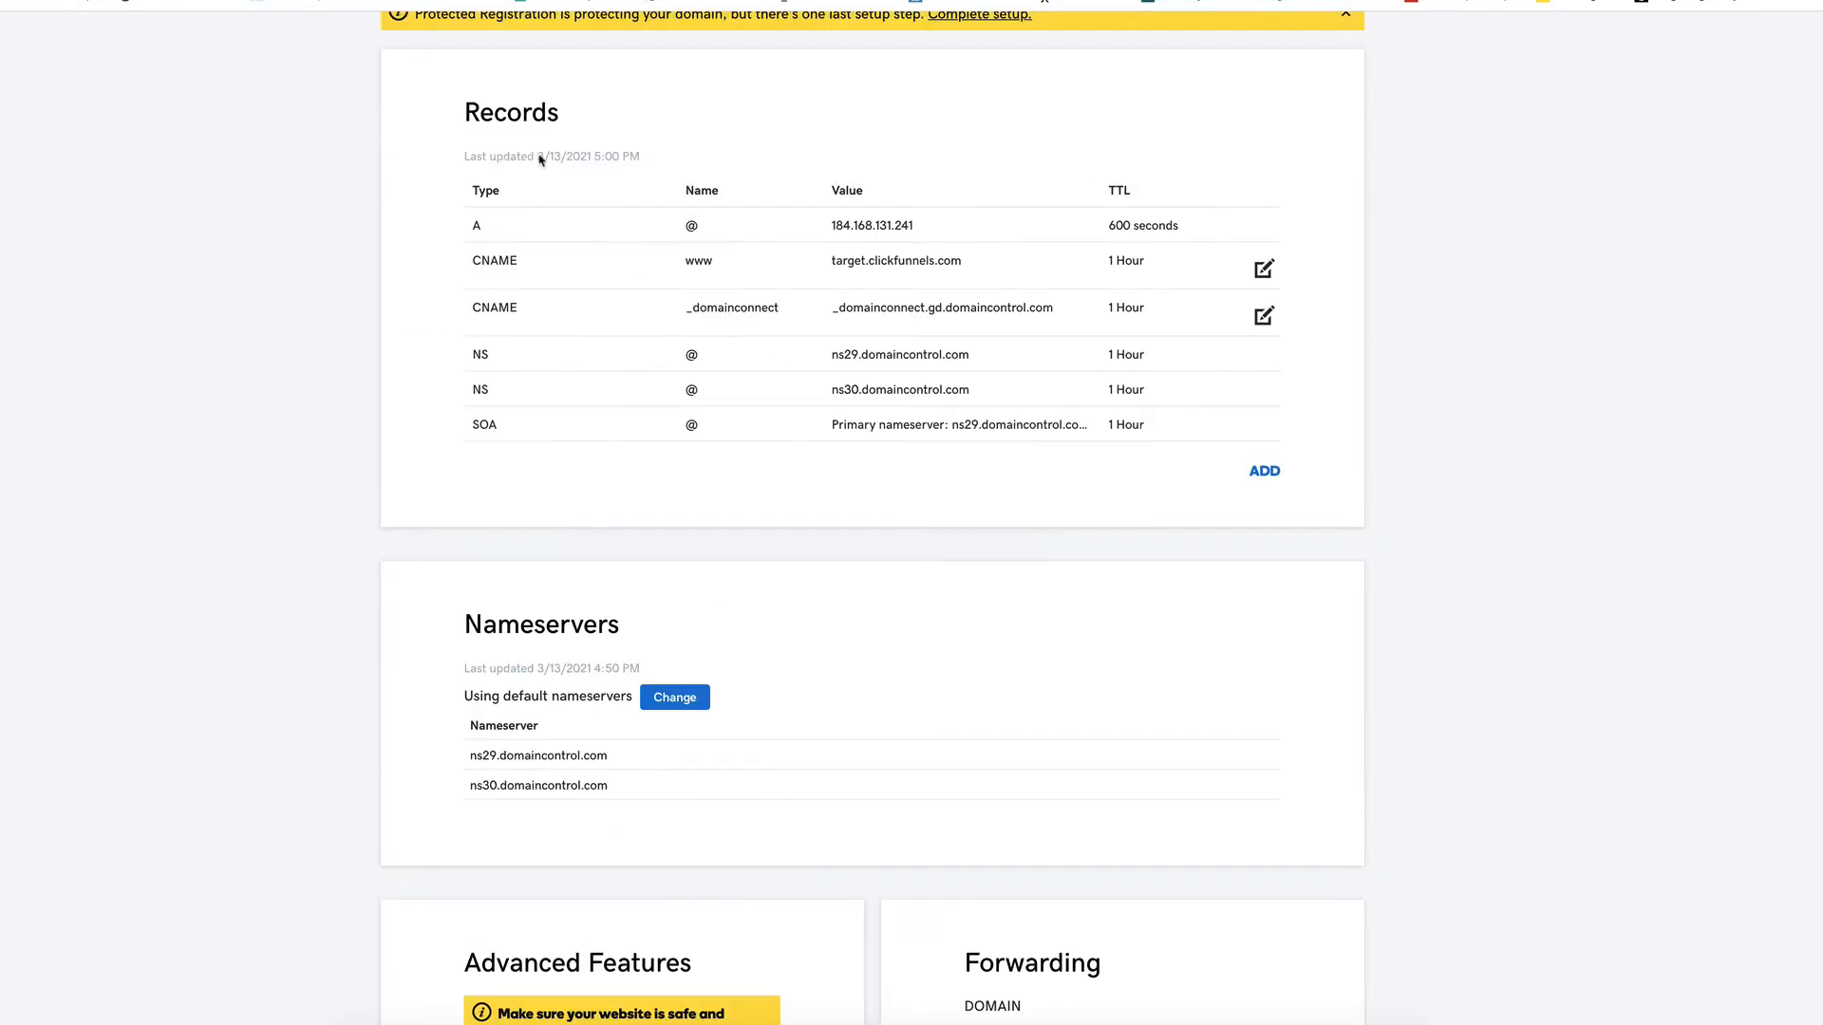
scroll(598, 228, "up", 5)
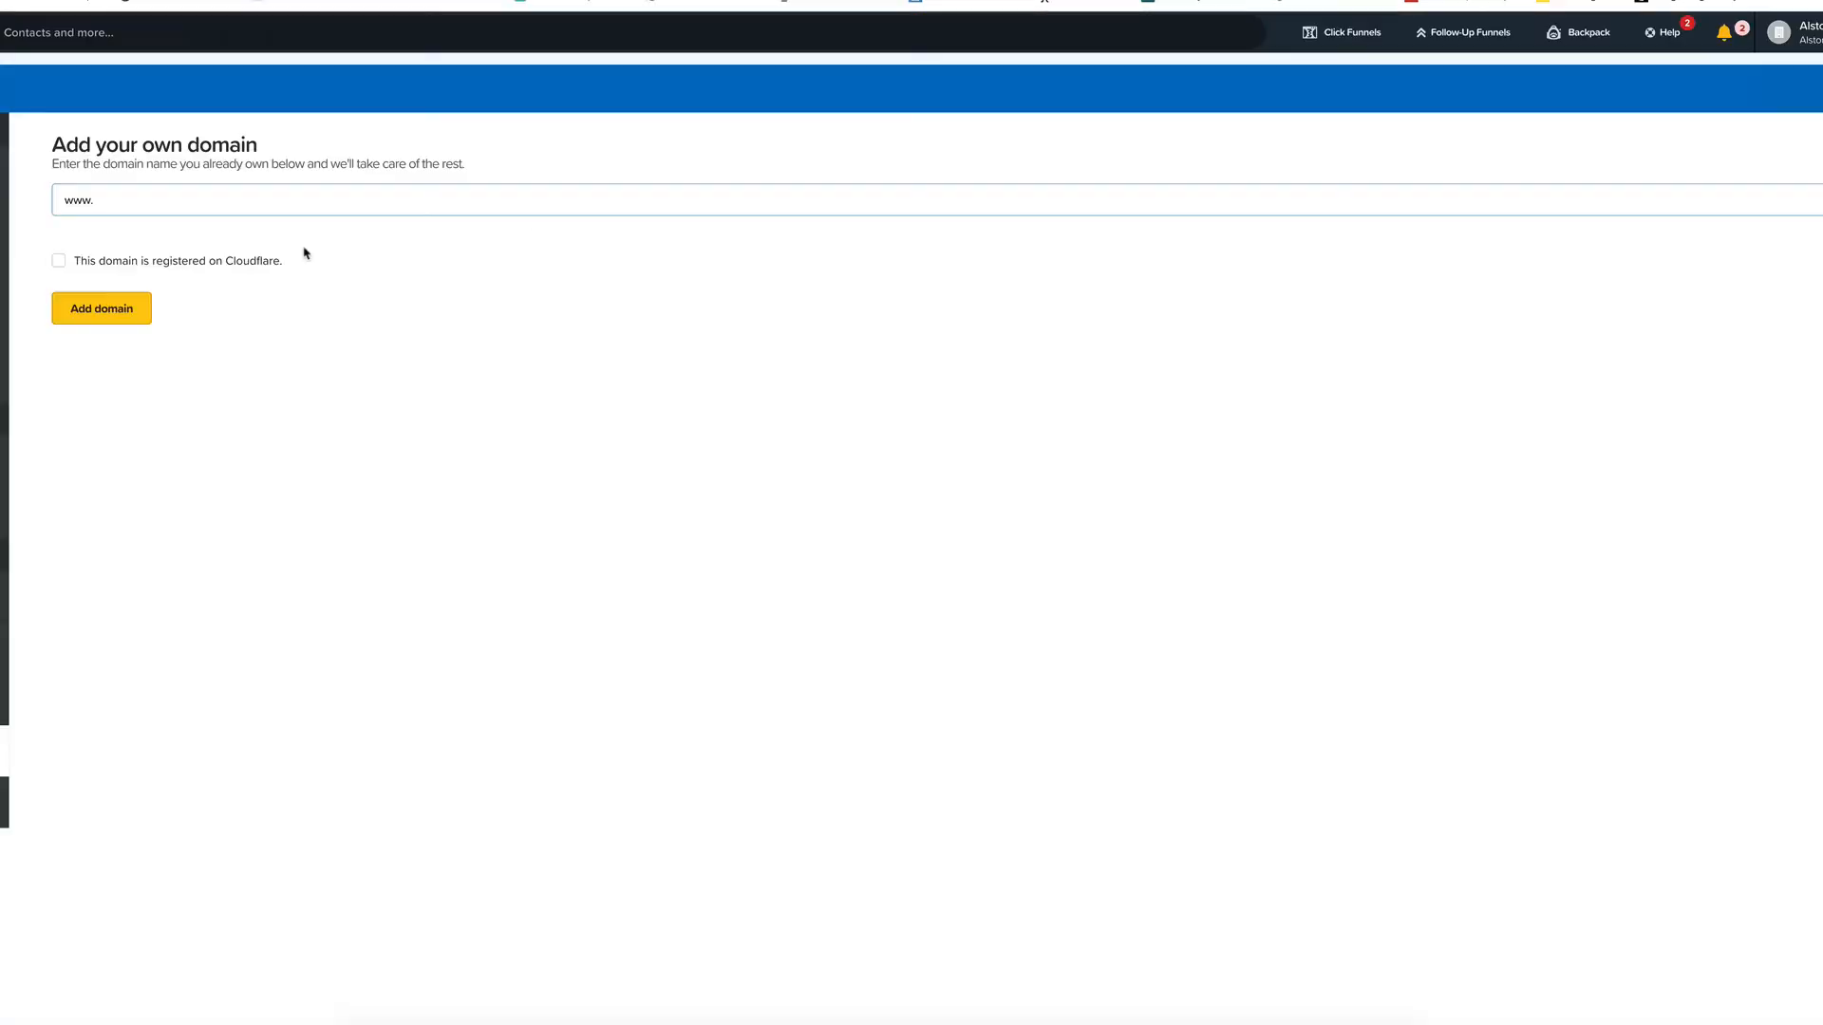
type(".com")
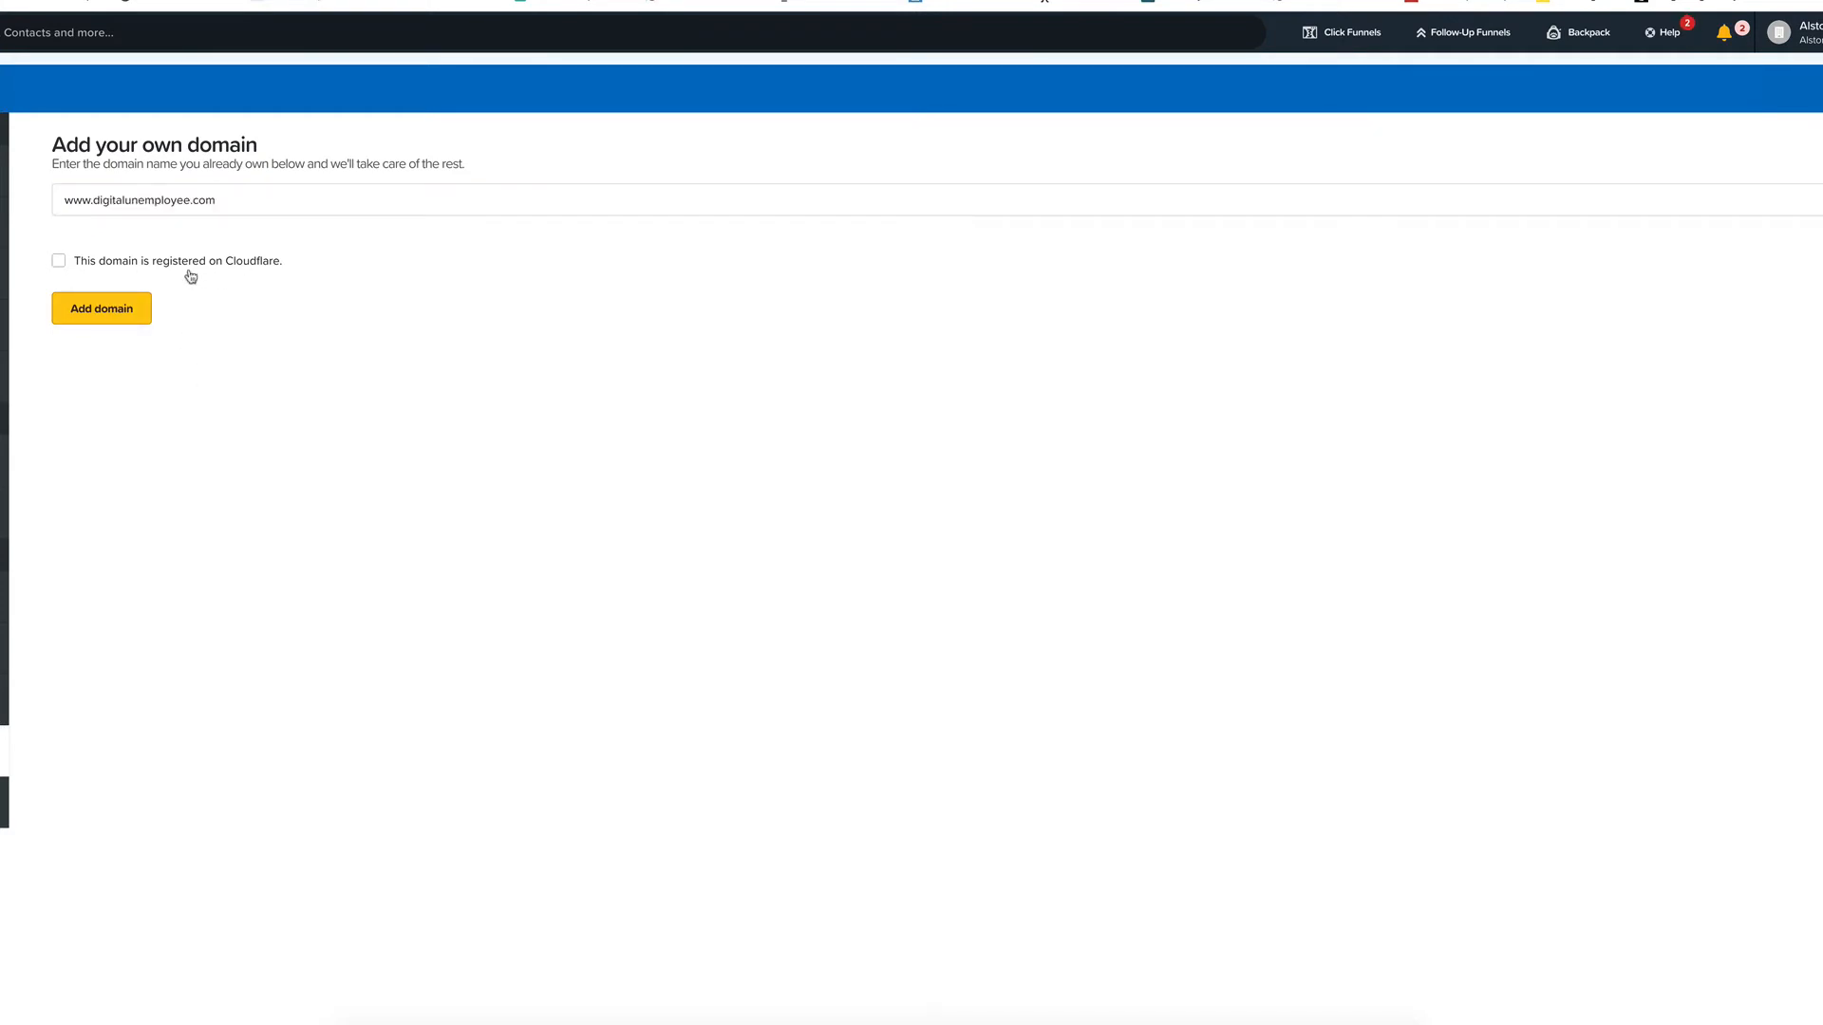
left_click(118, 311)
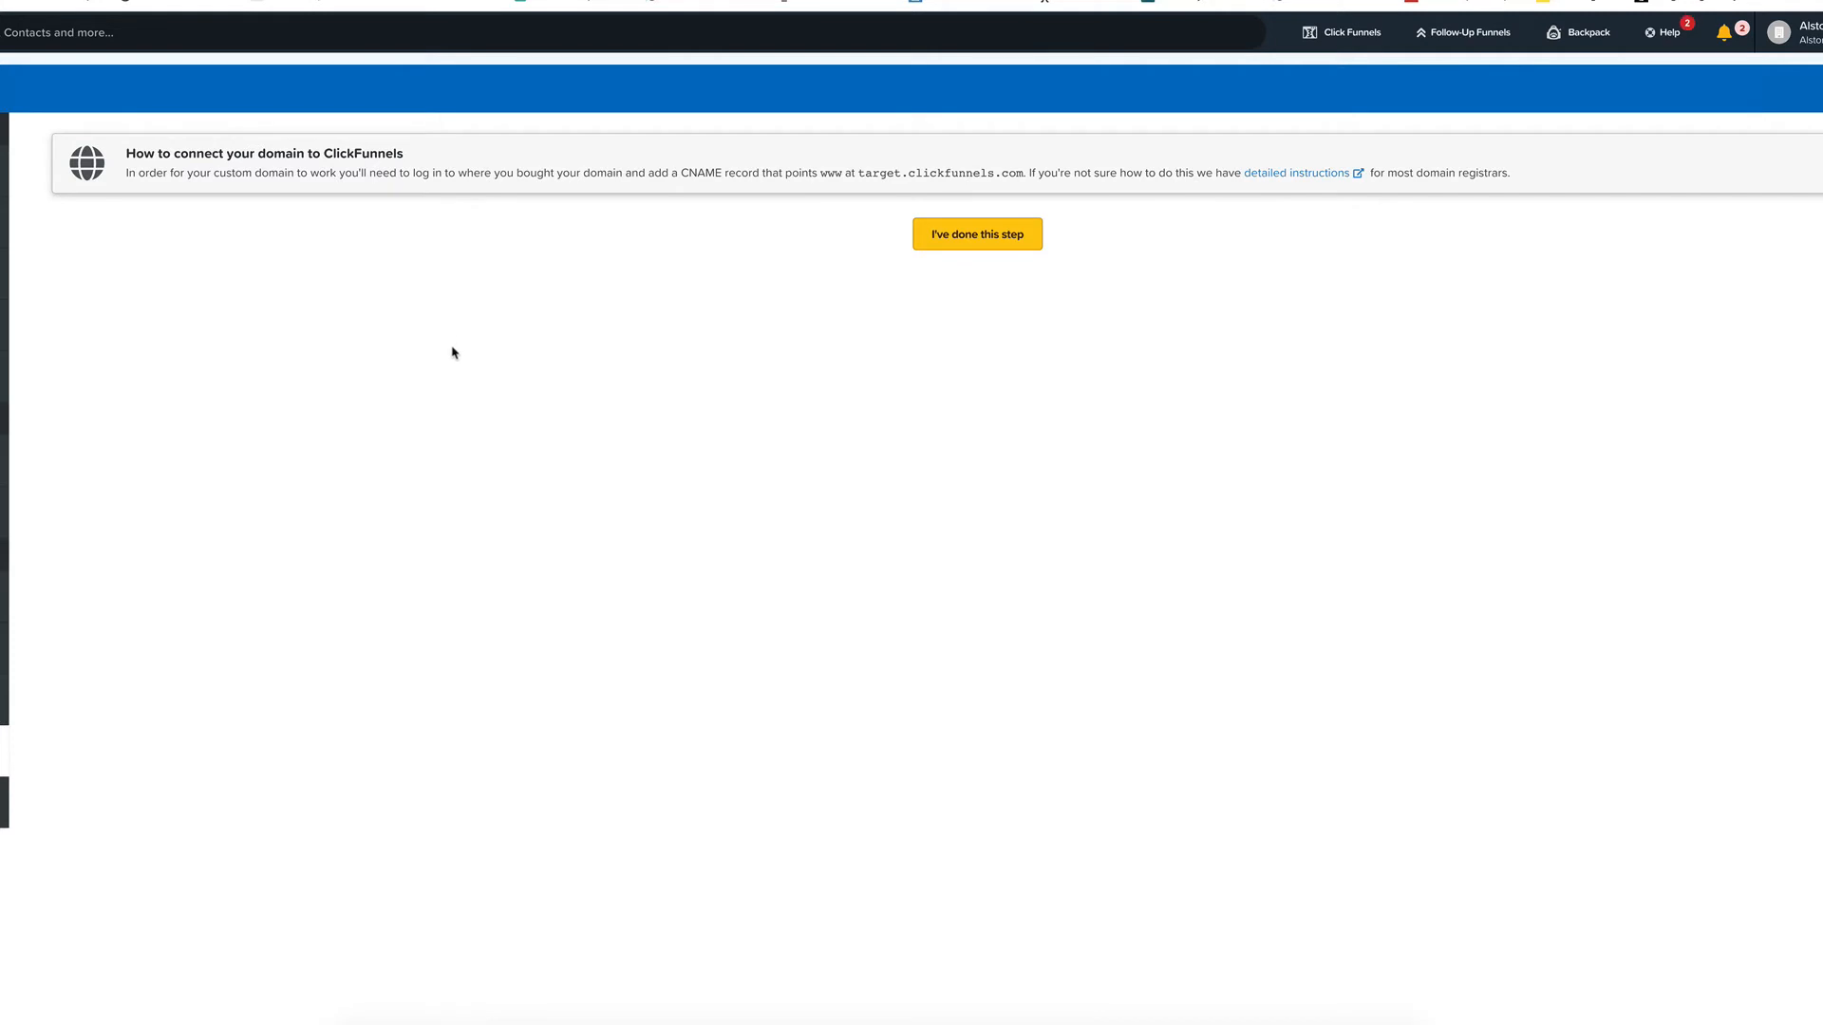
left_click(974, 240)
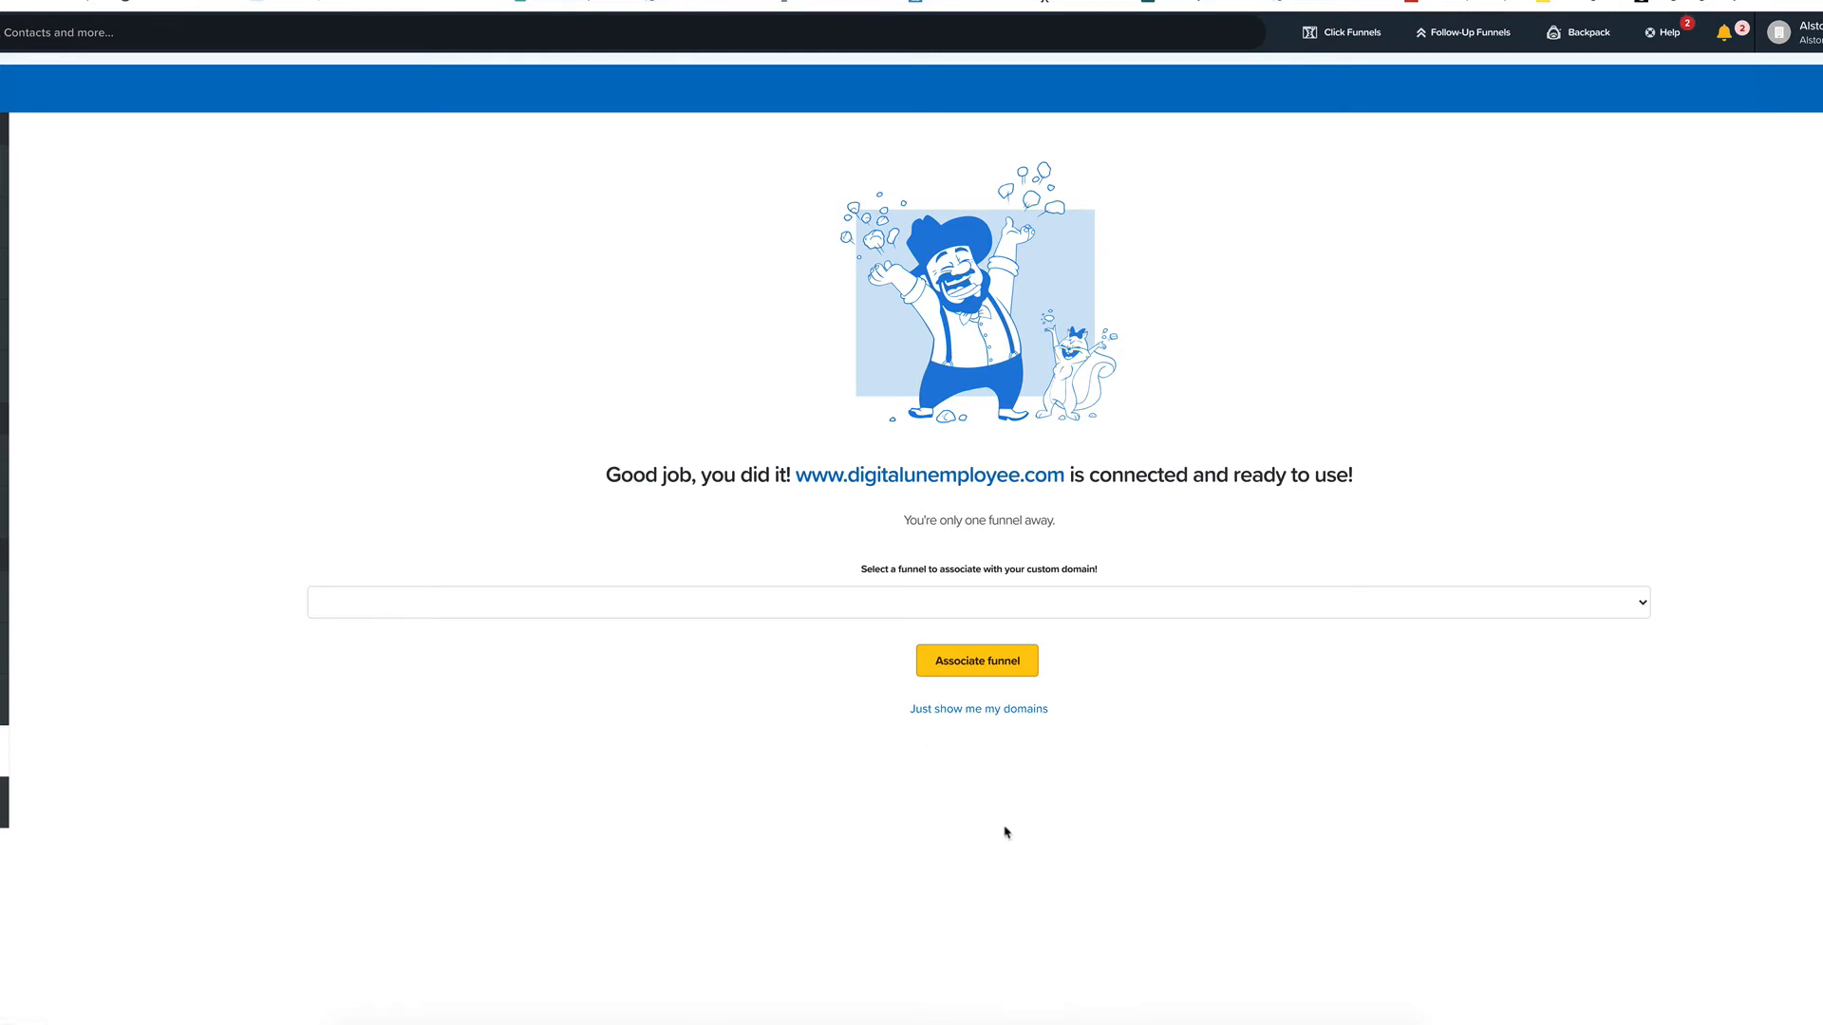
Step: Select the Current - ultimate online business course funnel and associate it with the domain
left_click(824, 605)
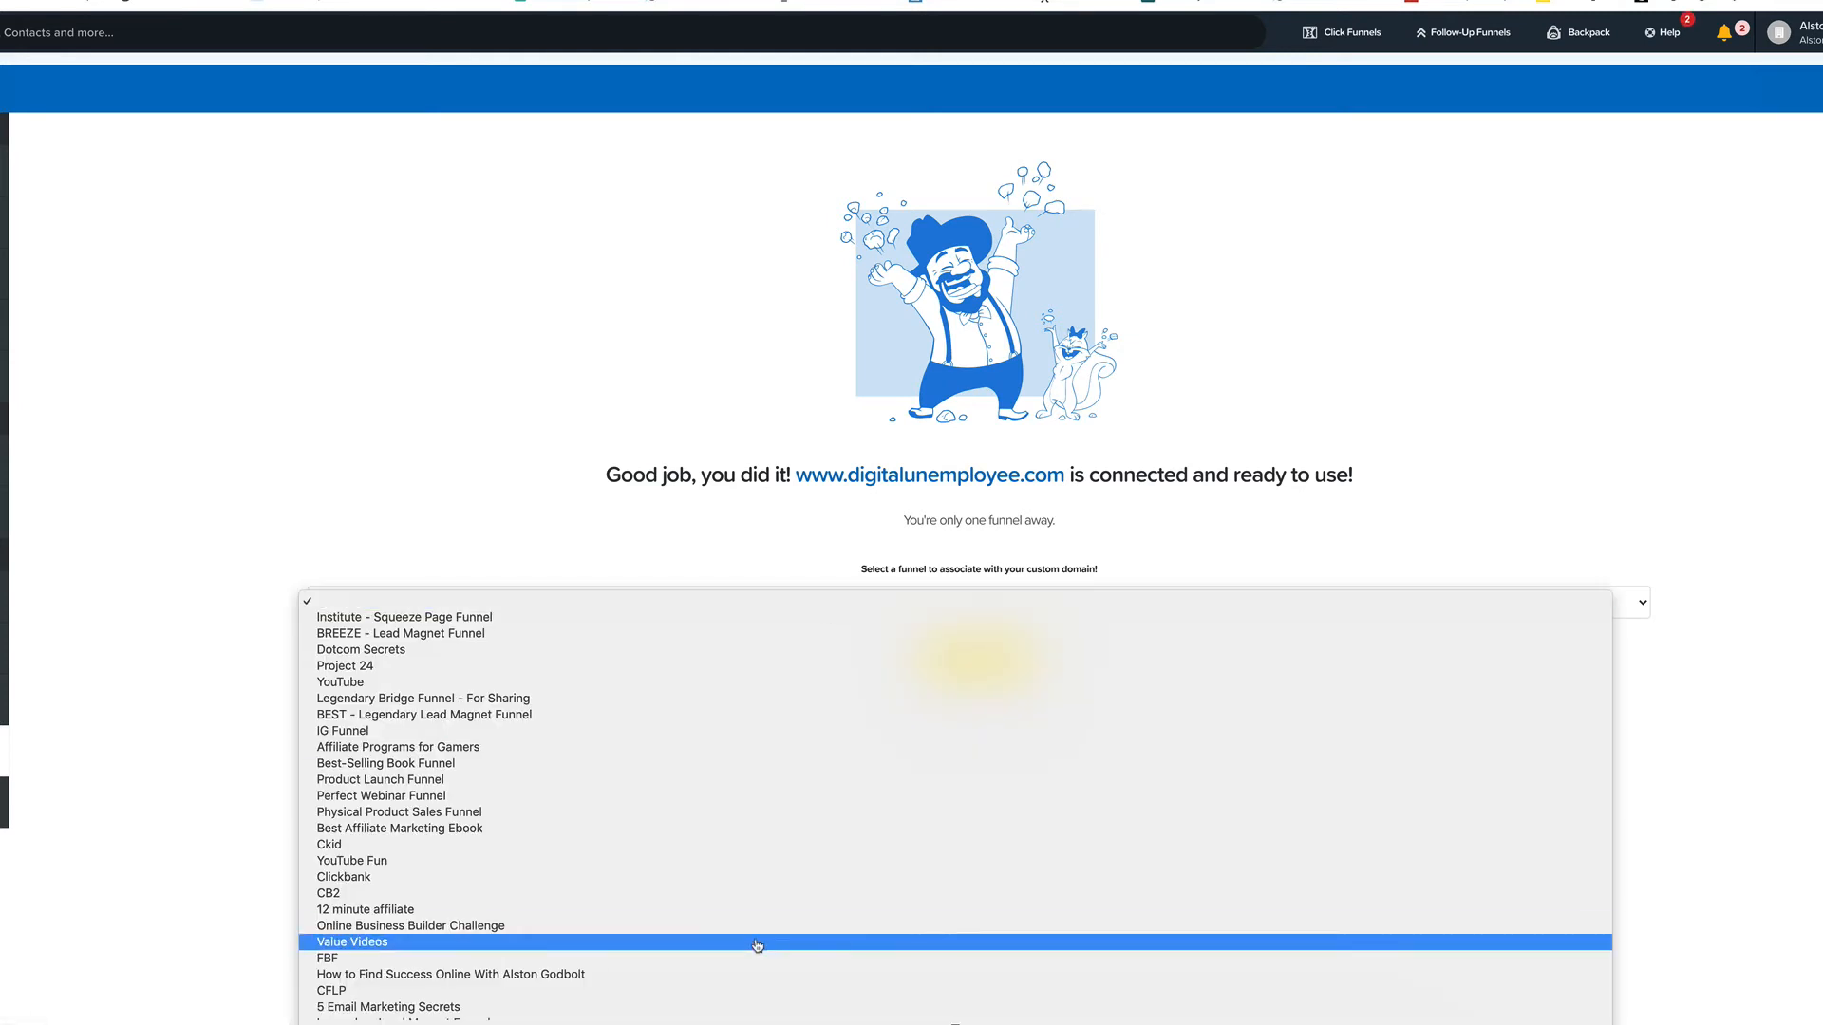
scroll(756, 939, "down", 5)
scroll(744, 967, "down", 5)
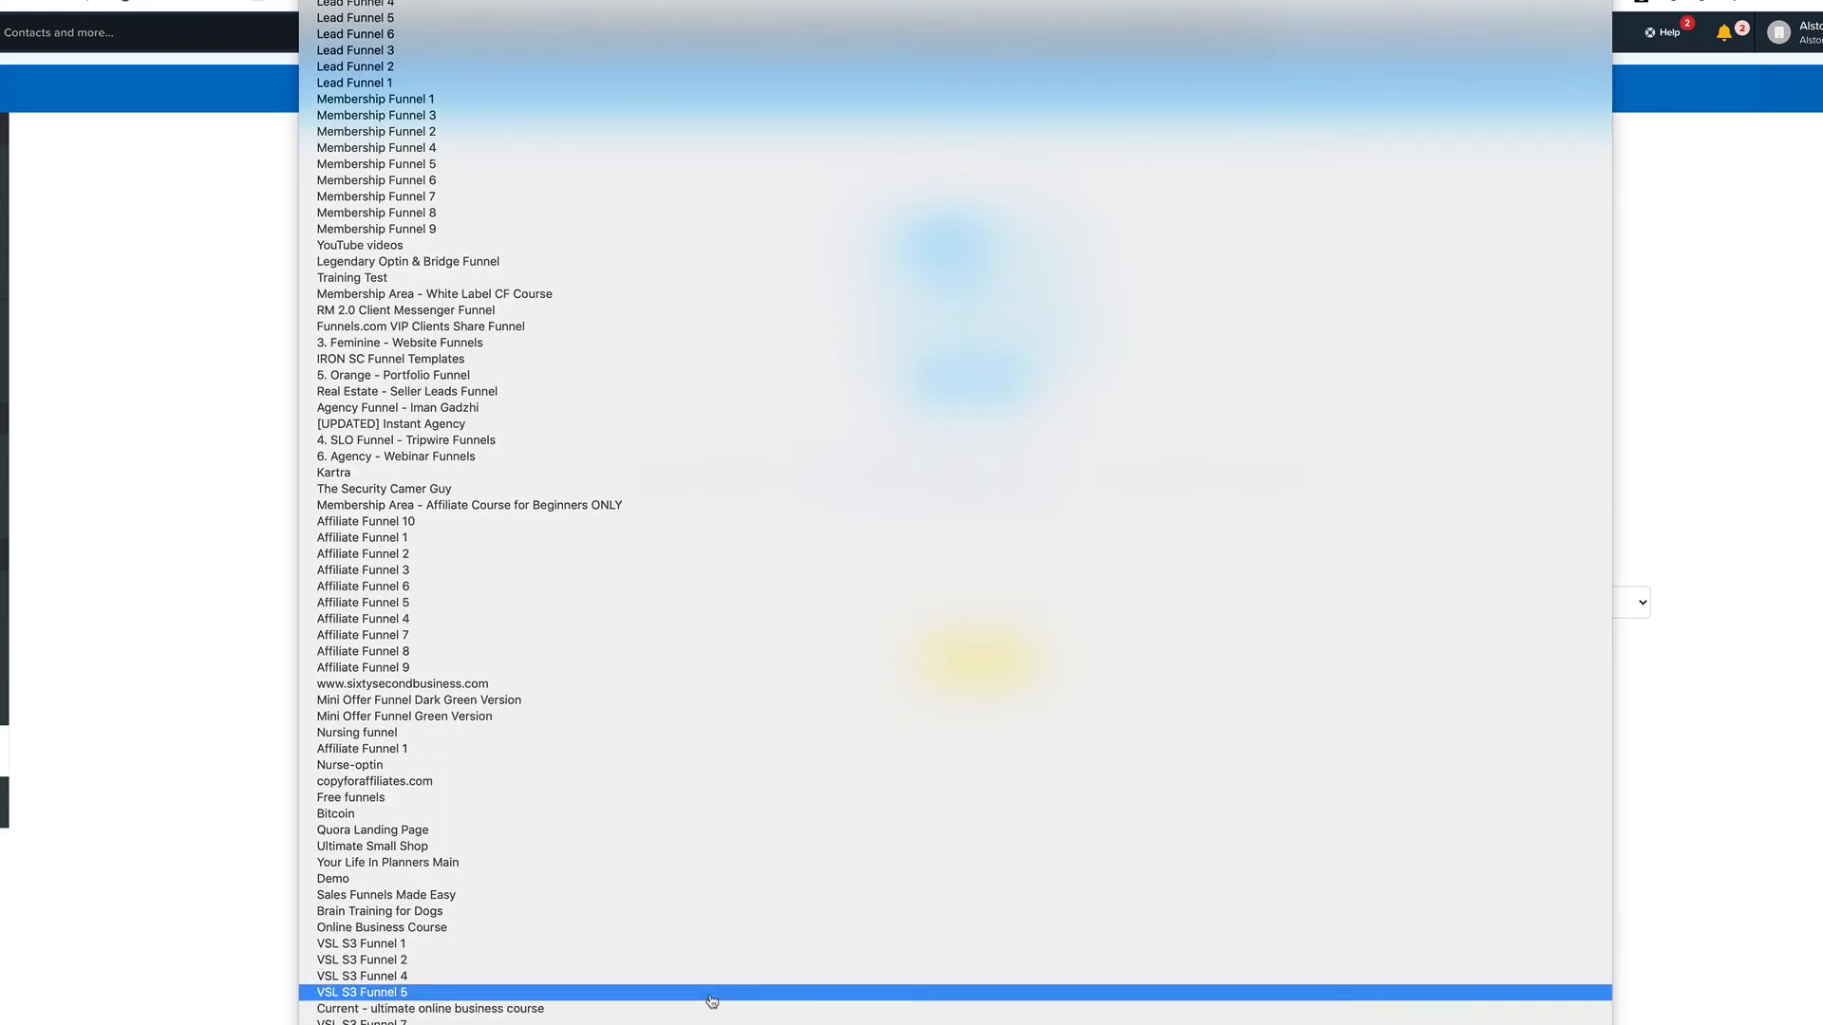
left_click(707, 1009)
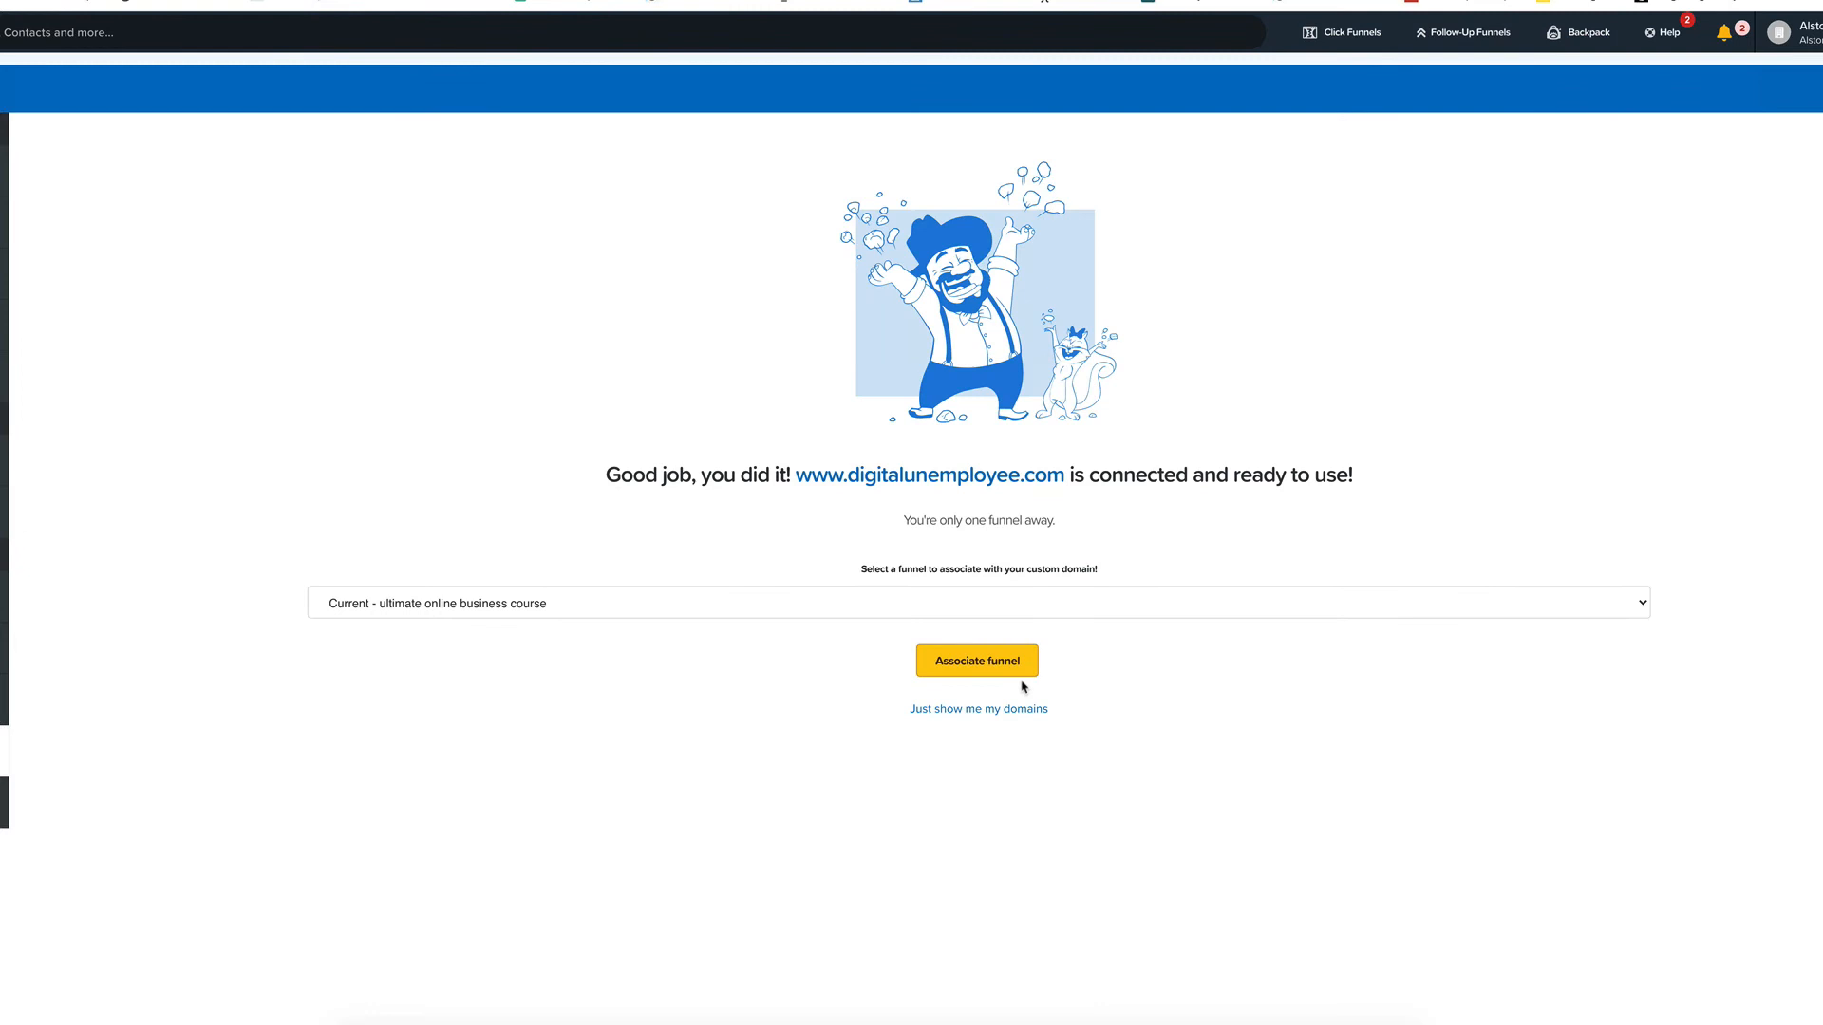
left_click(1013, 672)
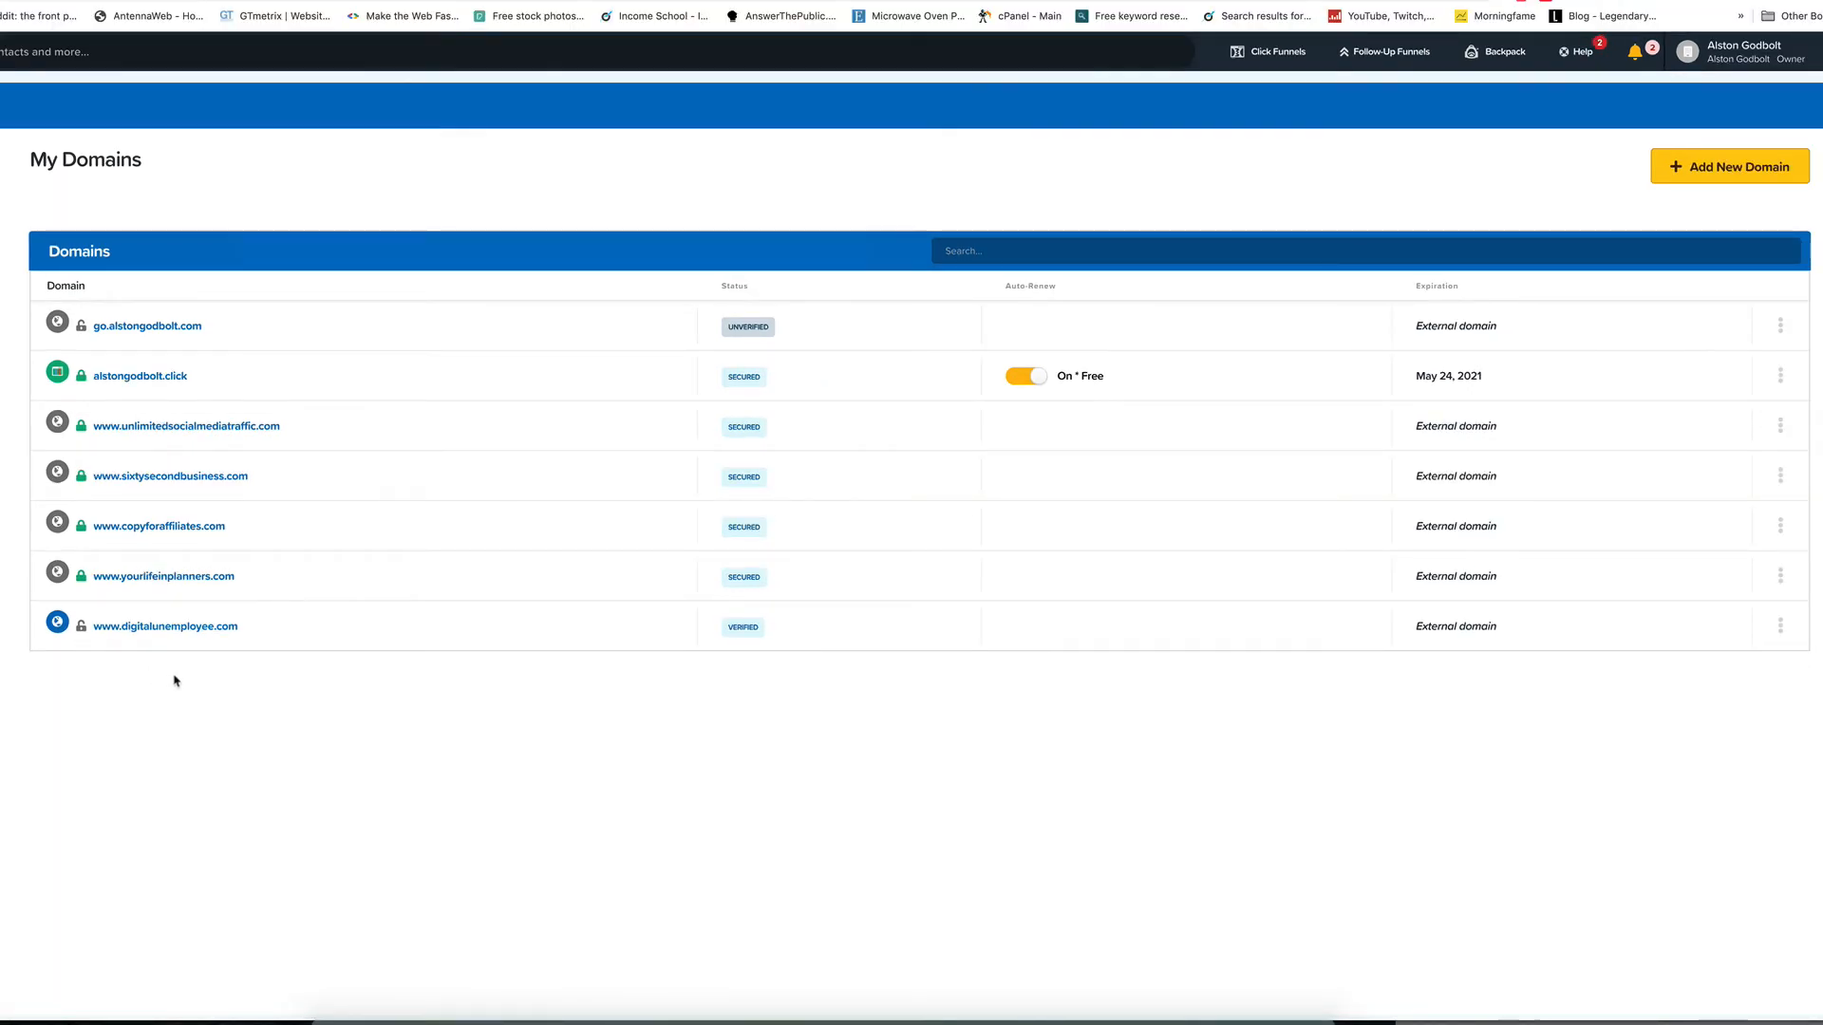
left_click(1781, 627)
left_click(1758, 652)
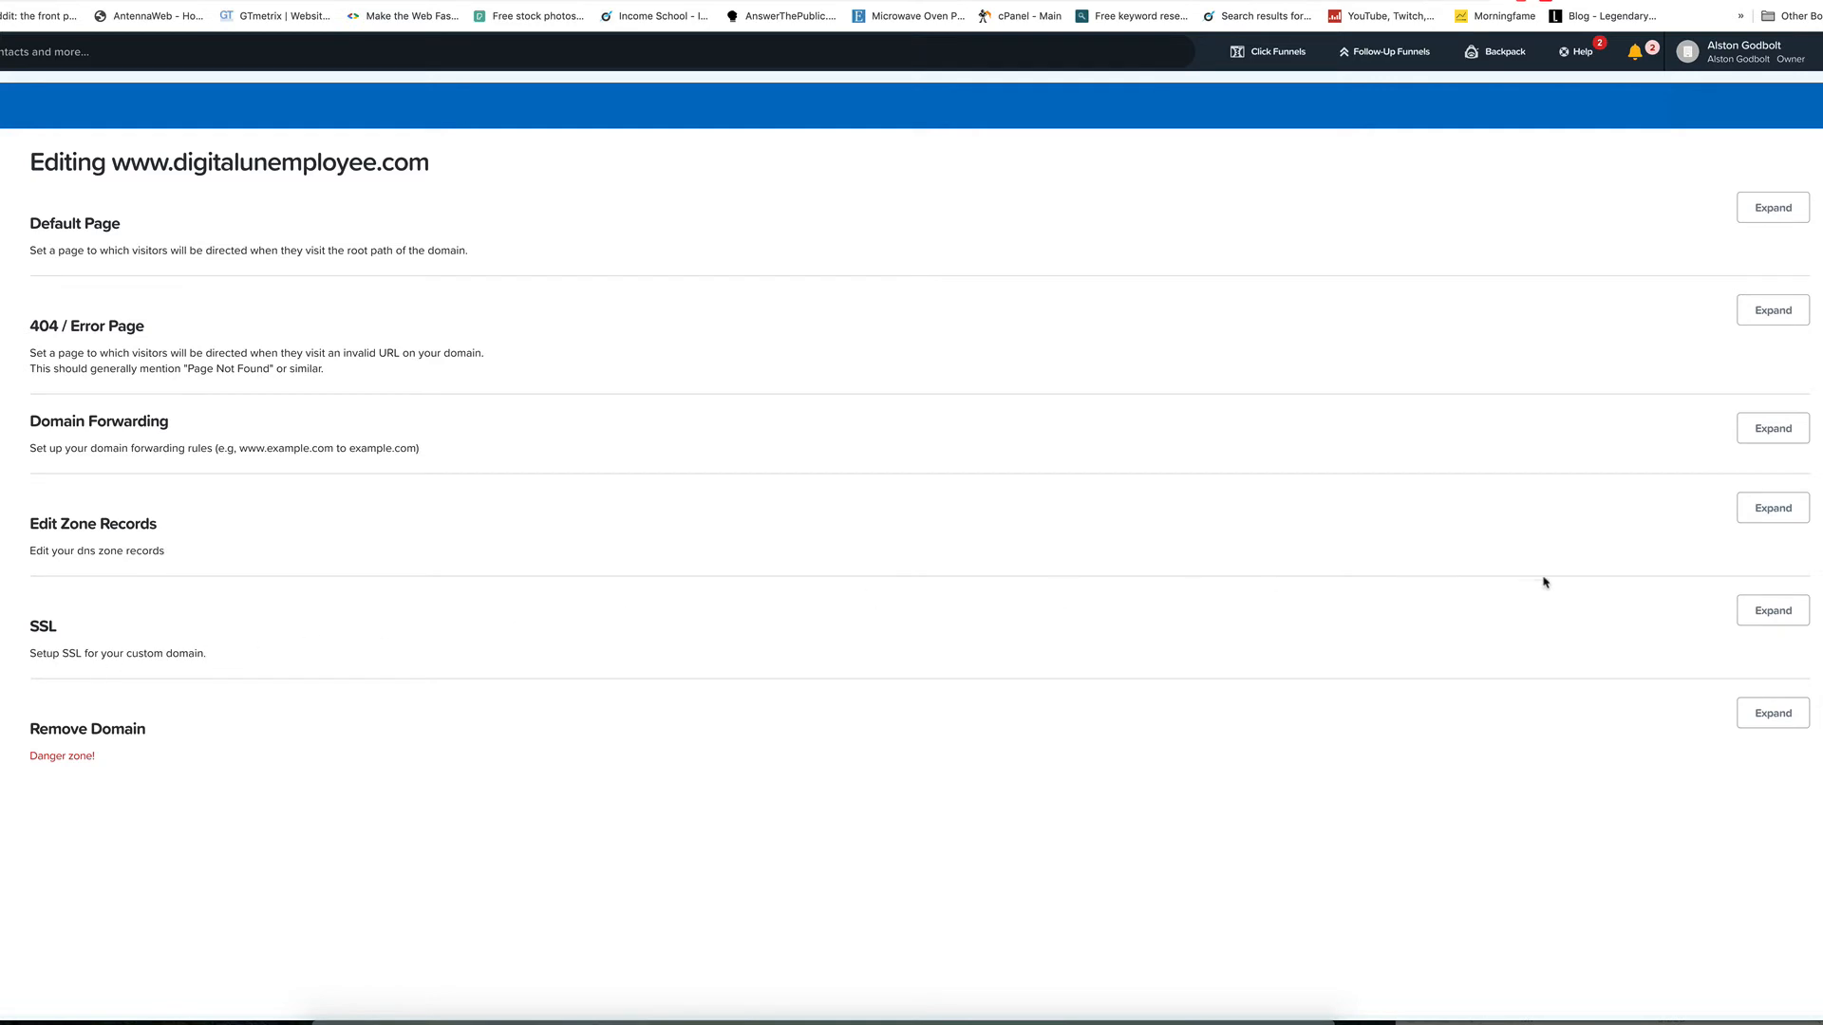
left_click(1773, 612)
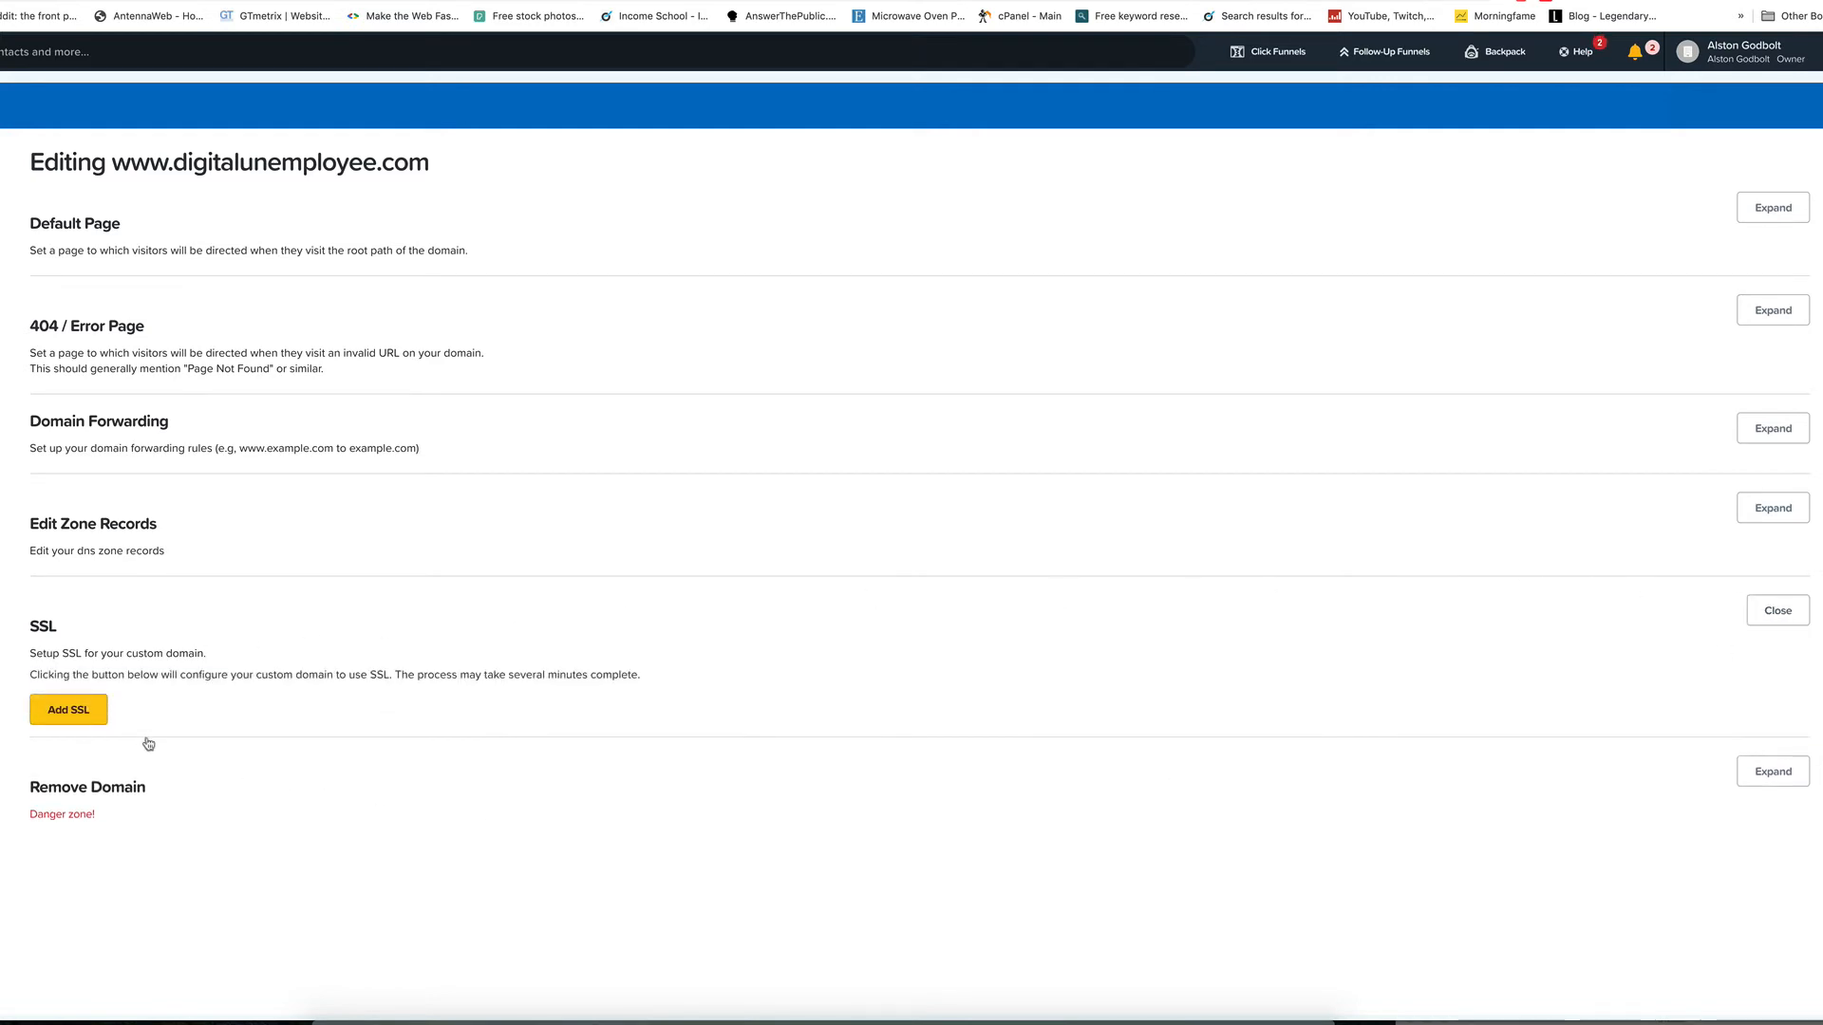
left_click(88, 717)
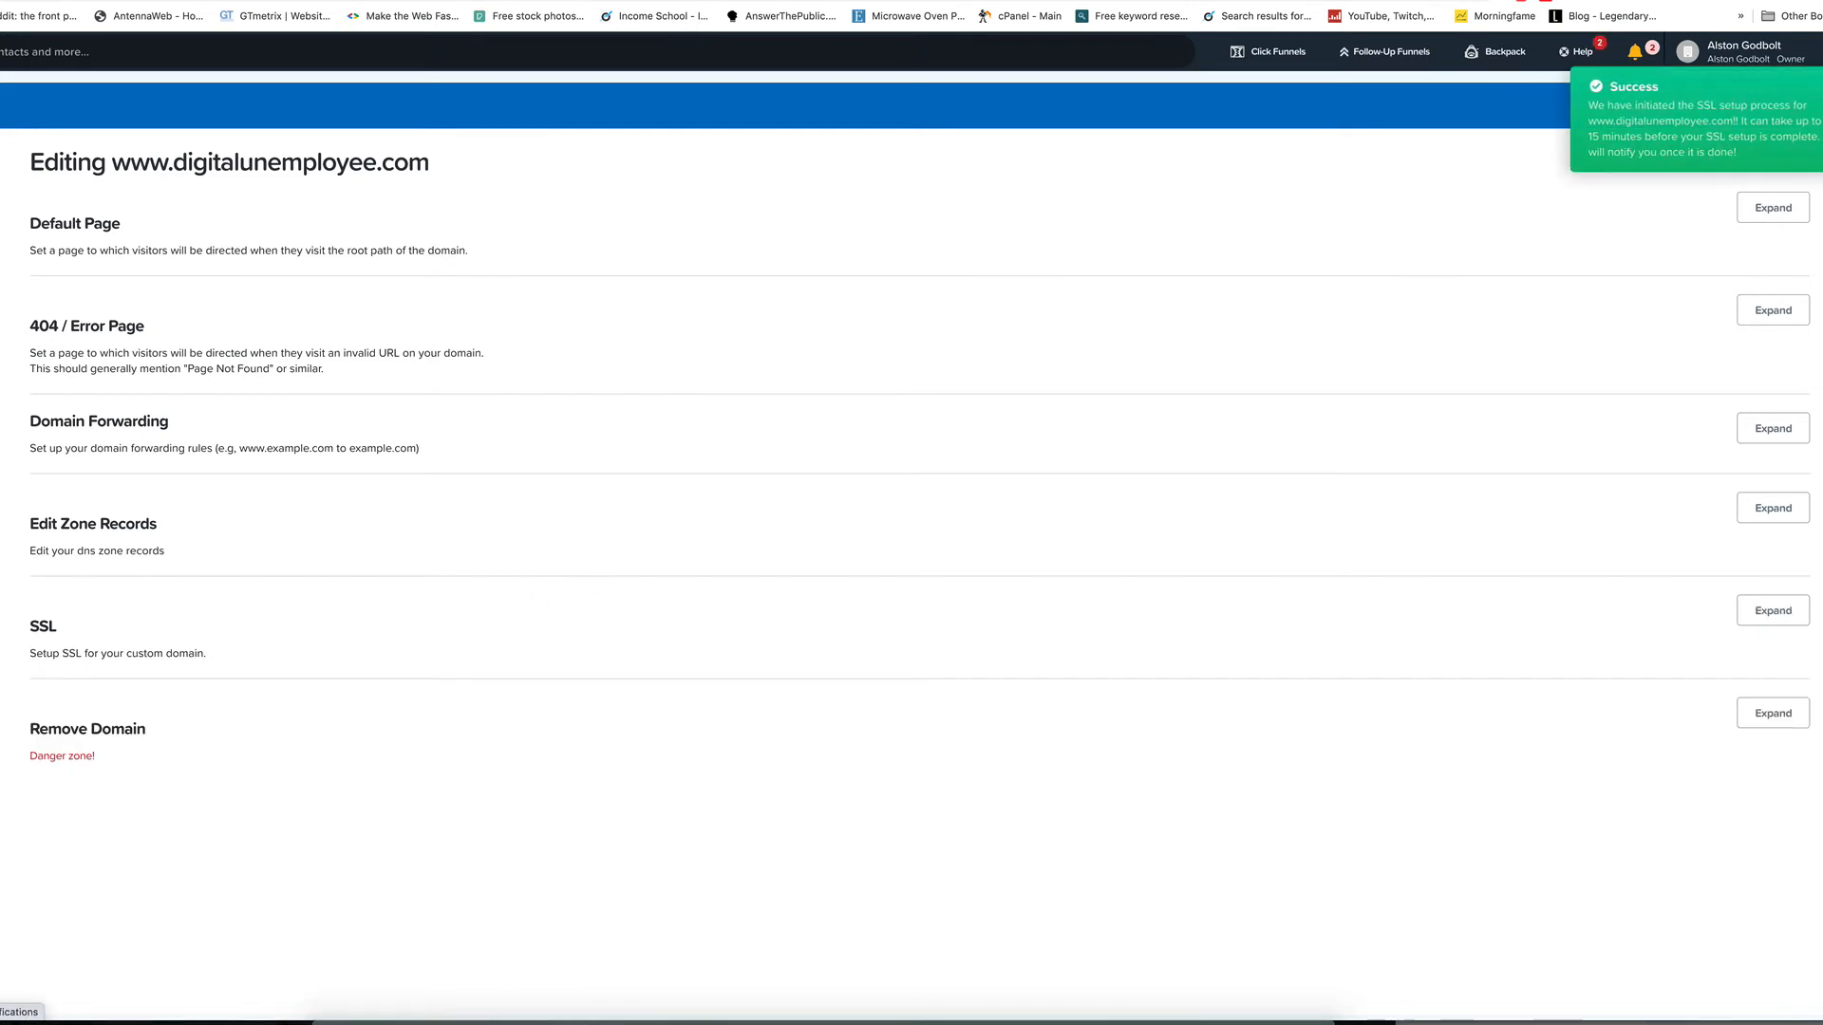
left_click(1652, 85)
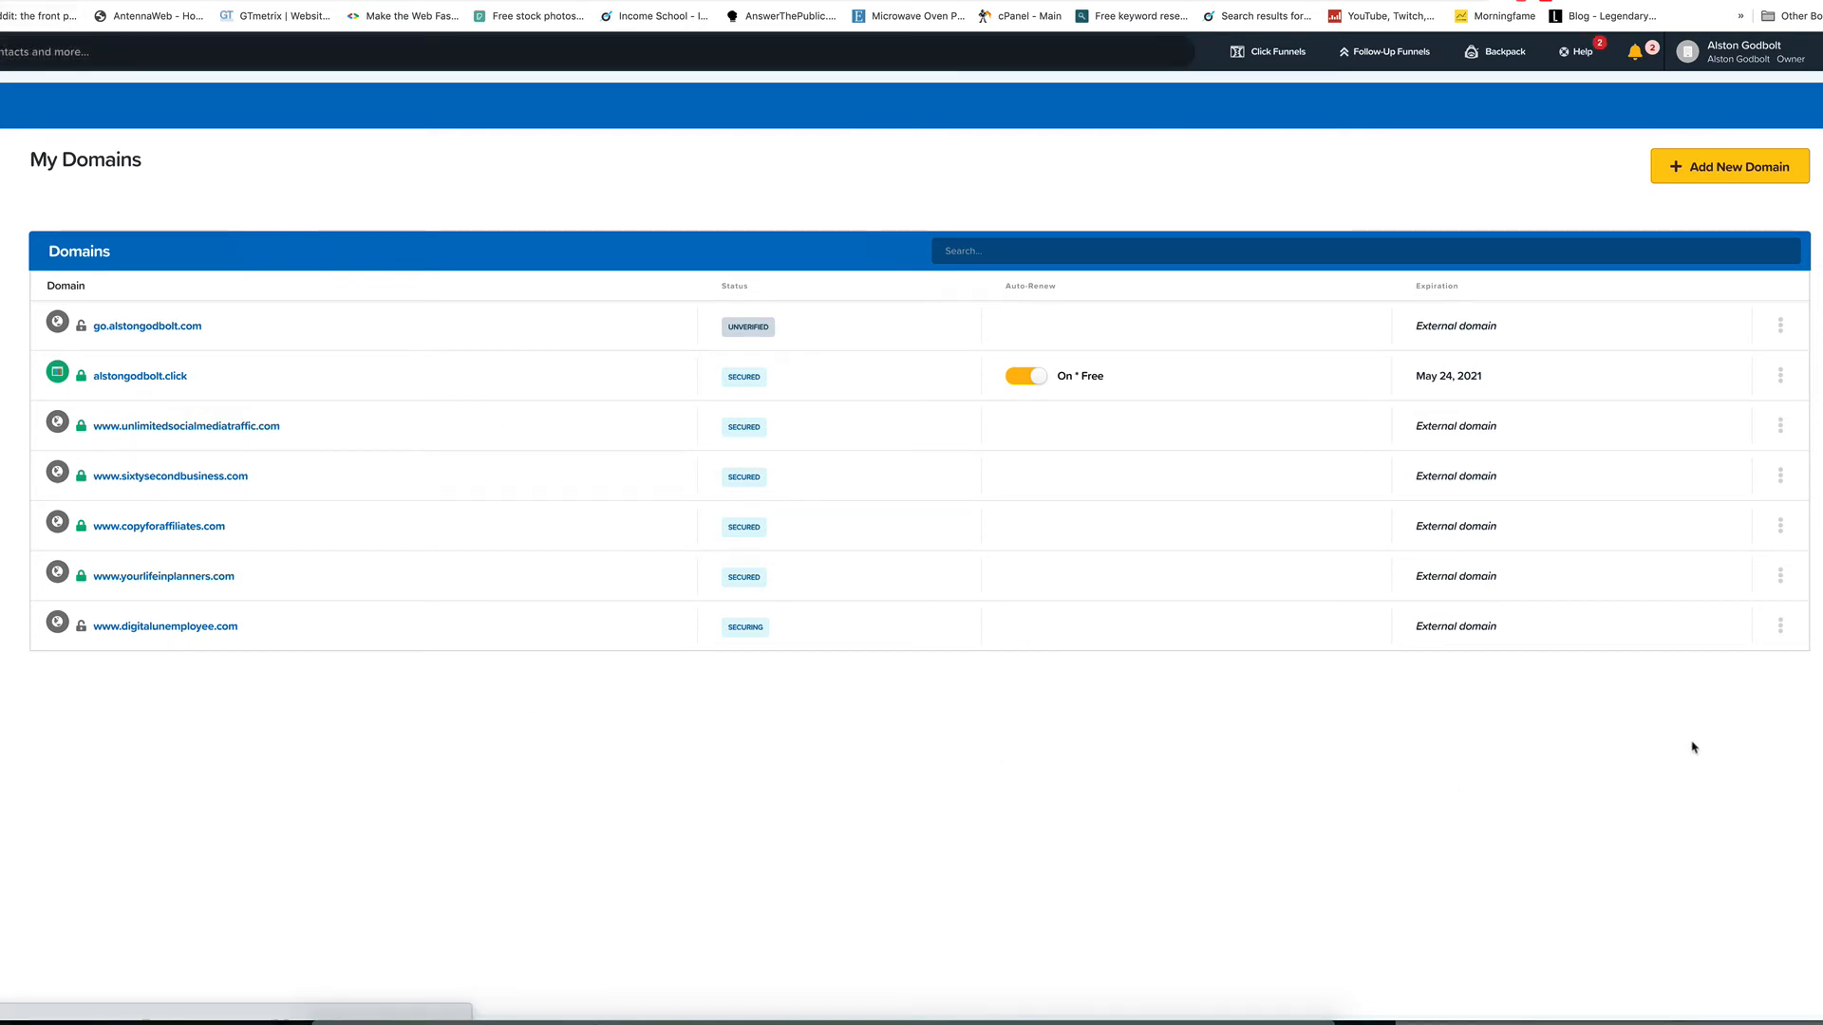
left_click(1781, 628)
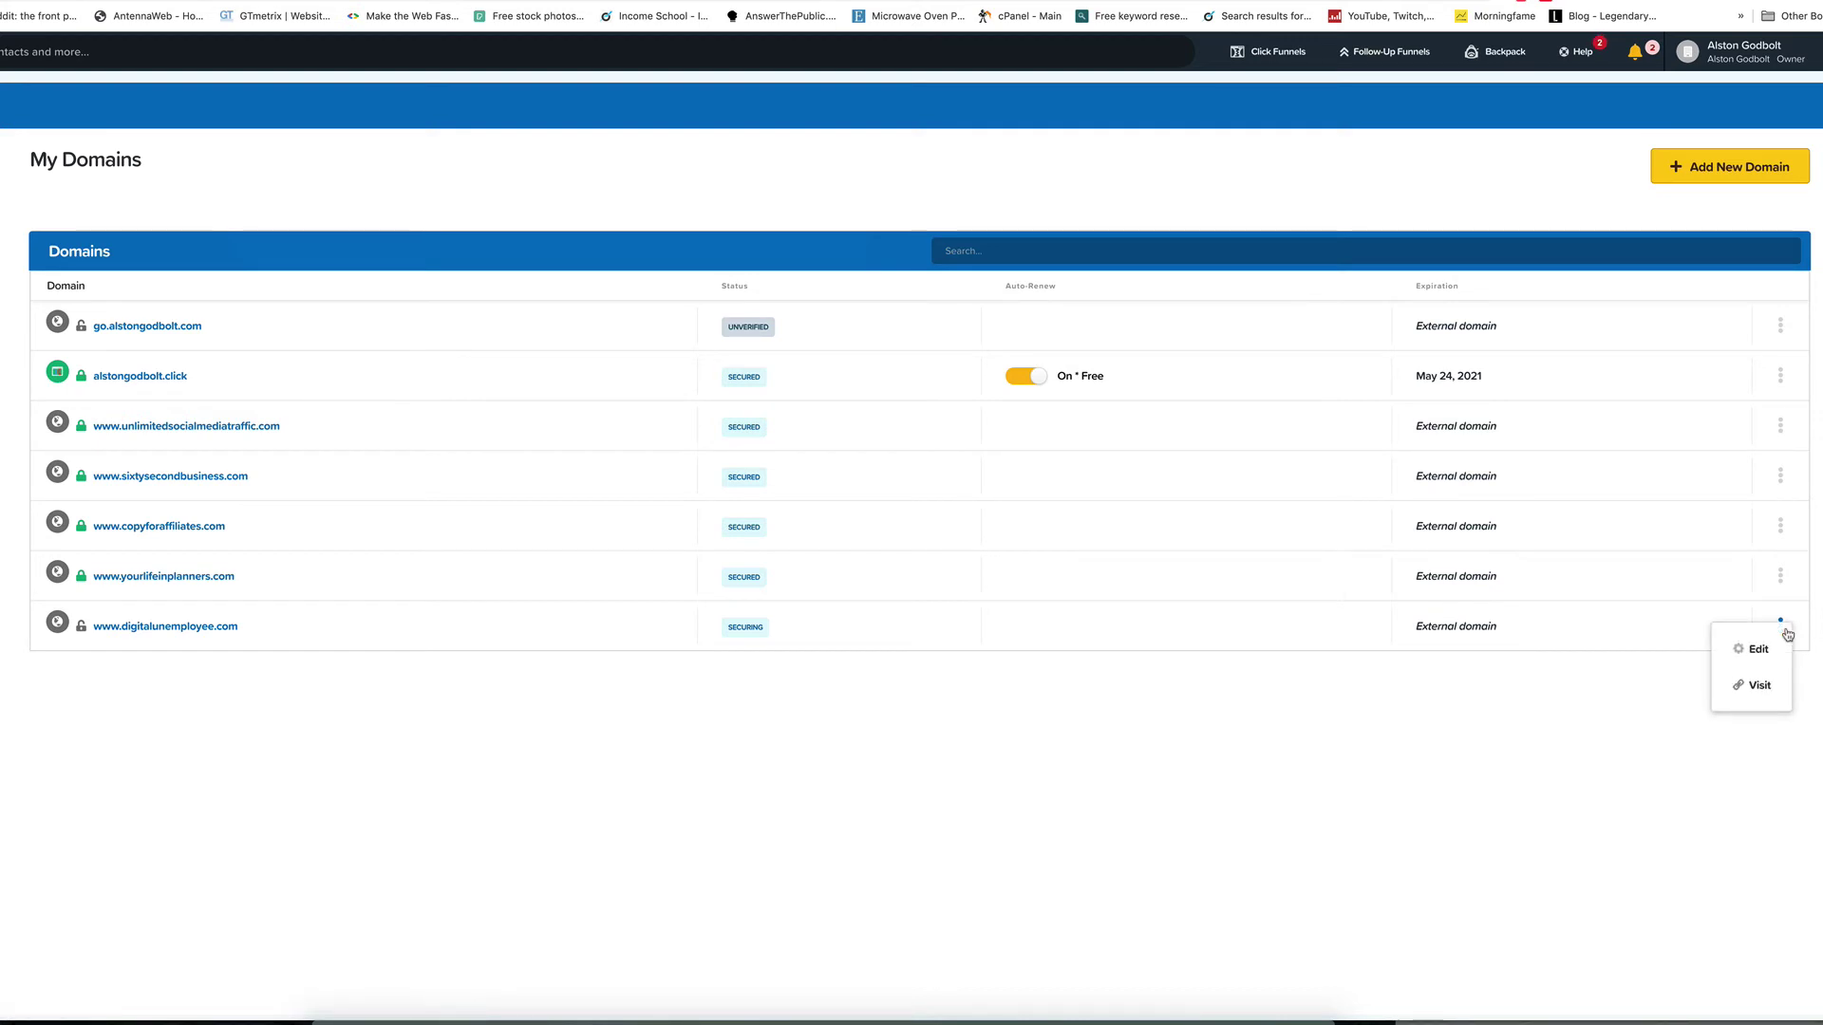
left_click(1077, 875)
mouse_move(82, 627)
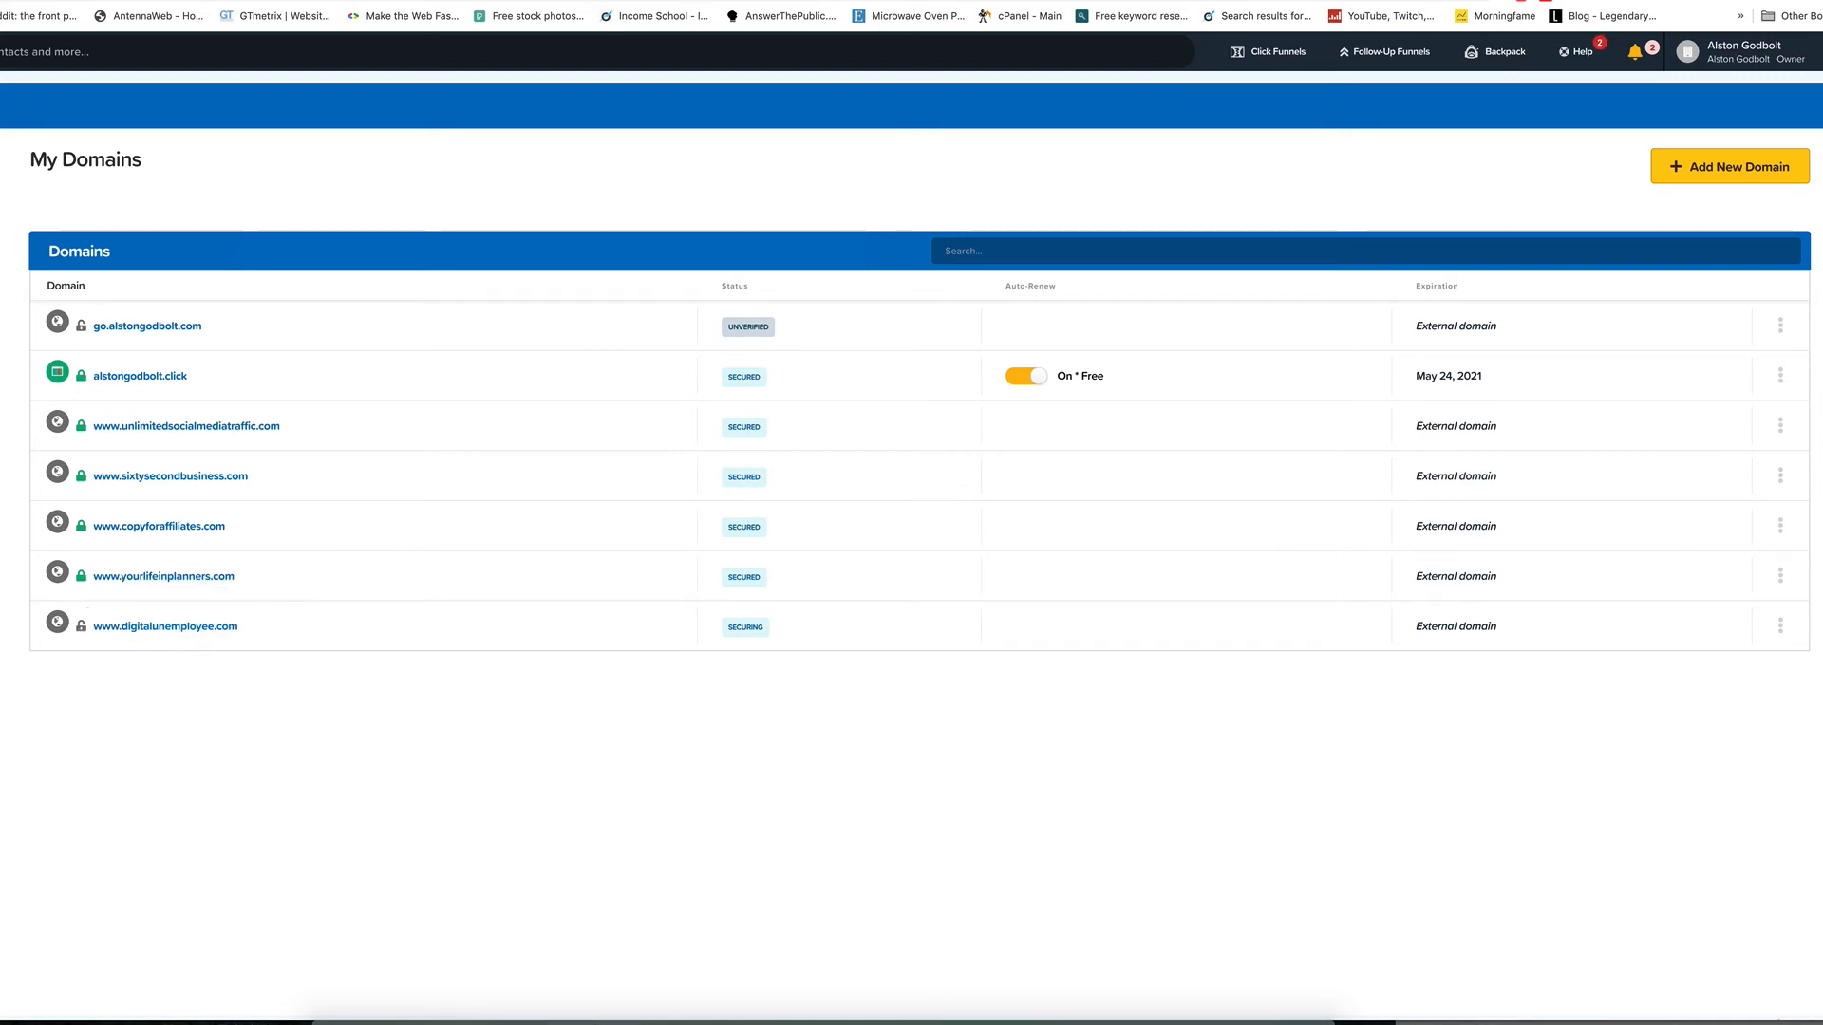
left_click(1780, 625)
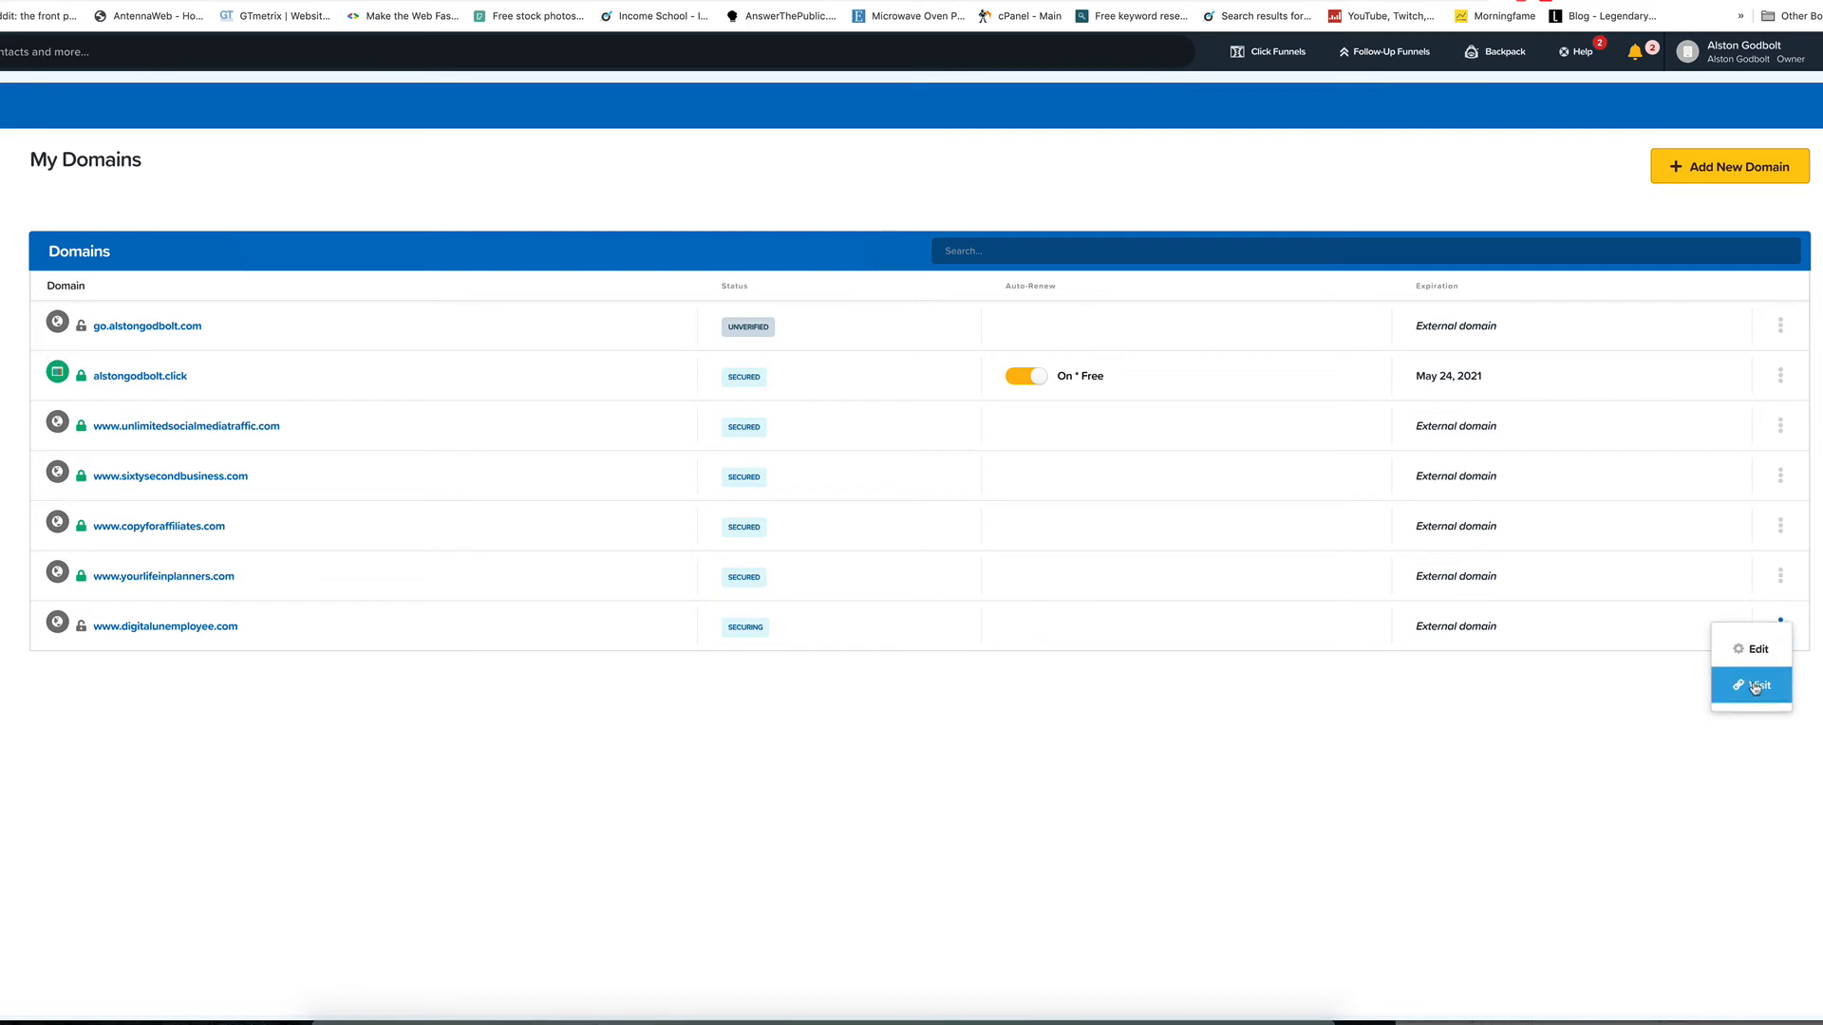
left_click(1760, 649)
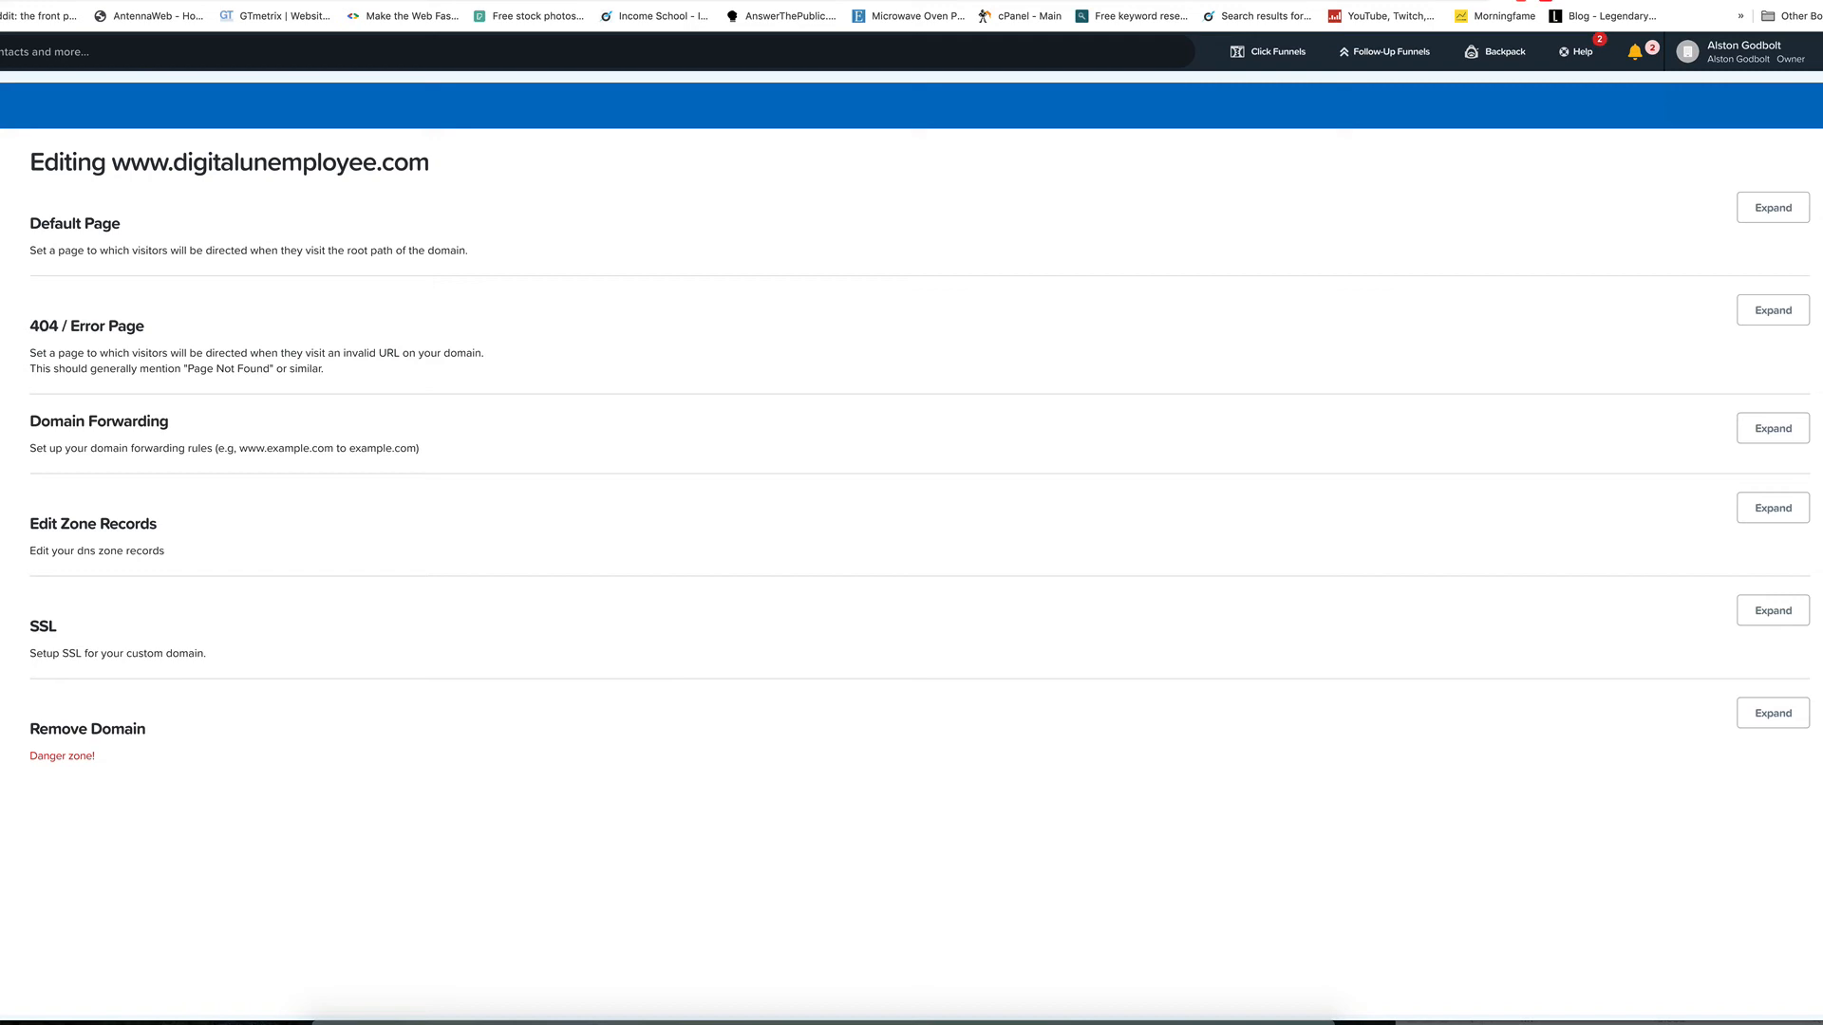
left_click(1774, 611)
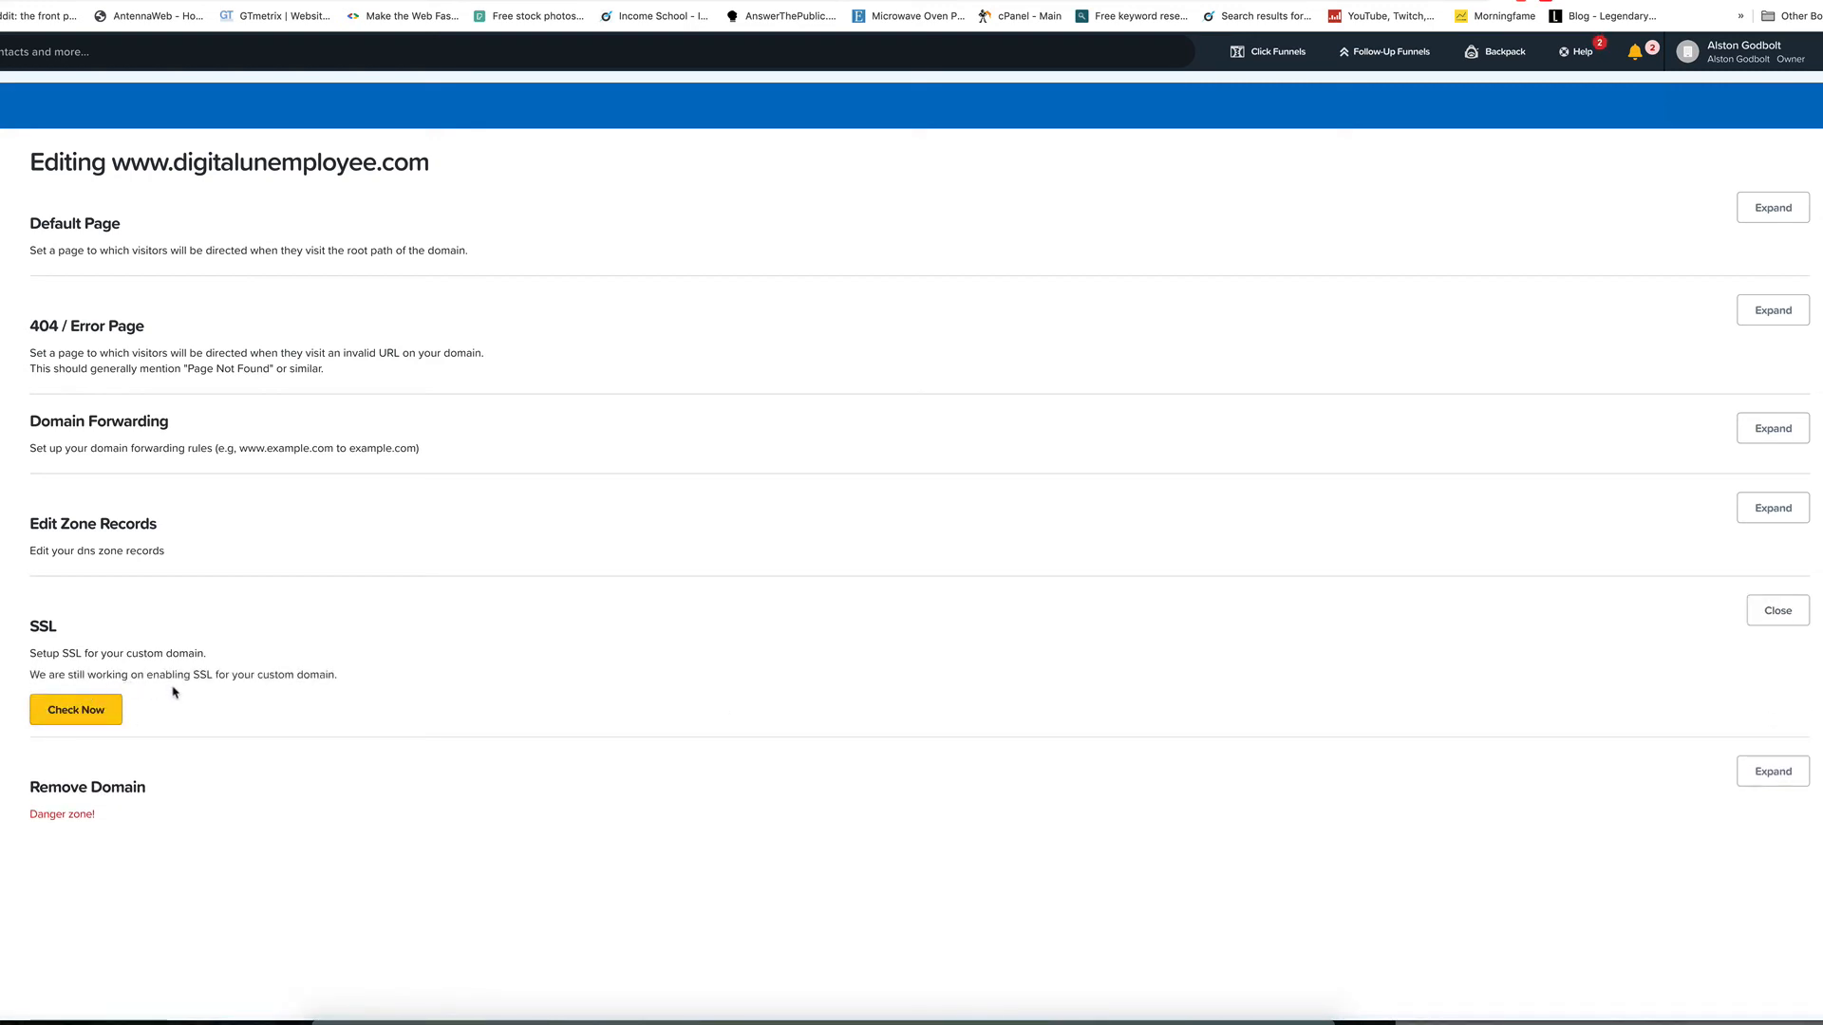
left_click(80, 713)
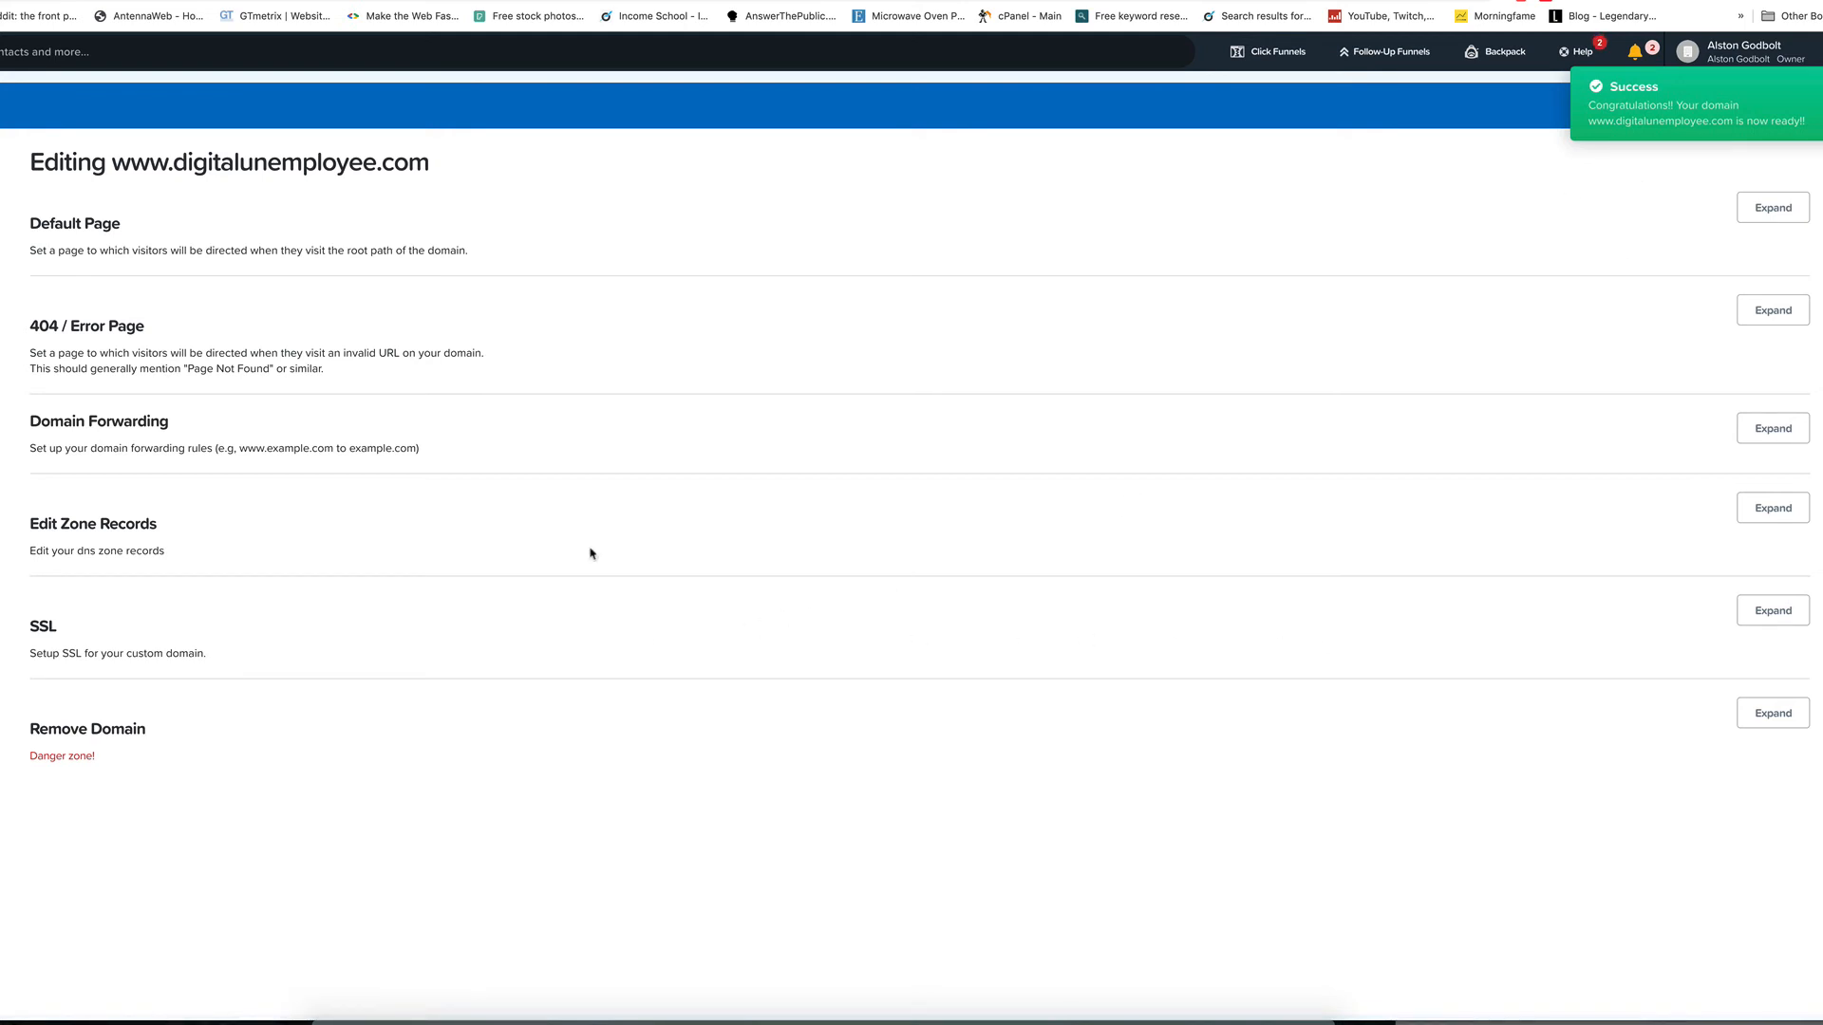
Step: Select the domain name in the page title and bring up its copy options
left_click_drag(174, 161, 429, 161)
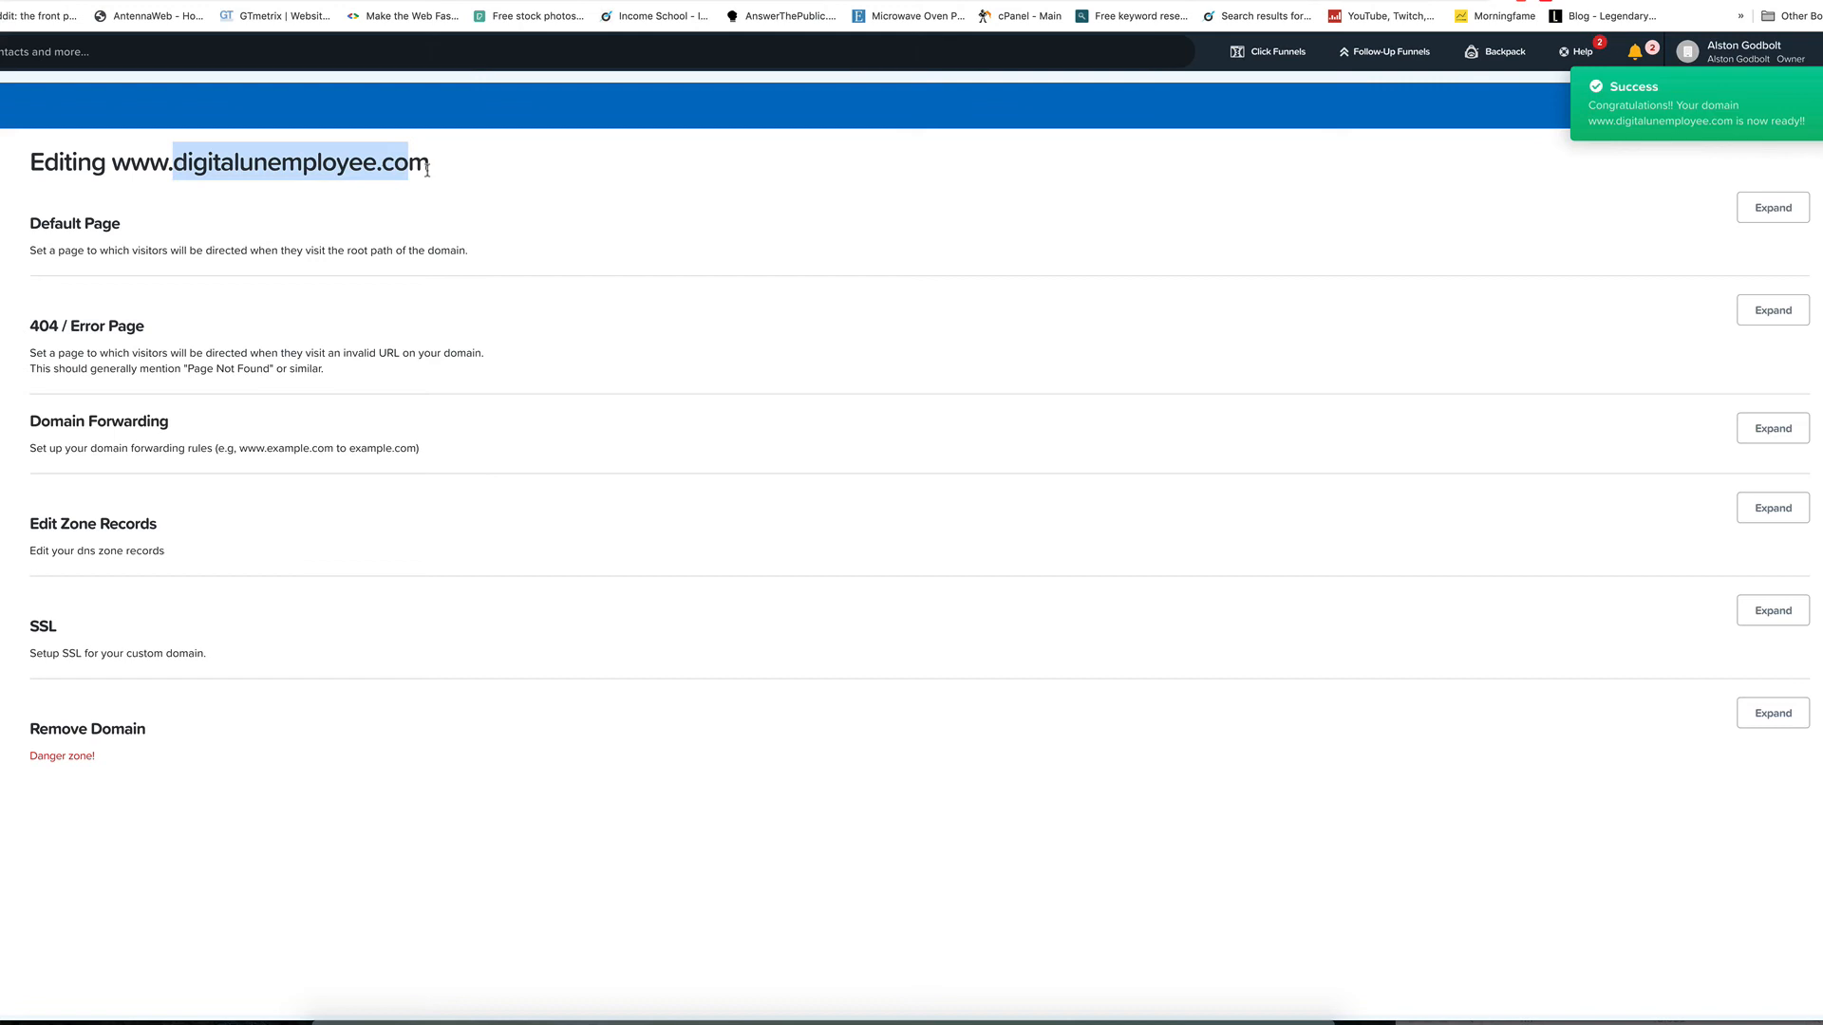
right_click(381, 169)
Step: Copy the domain name, try it in a new browser tab, and return to the domain editing page
left_click(414, 196)
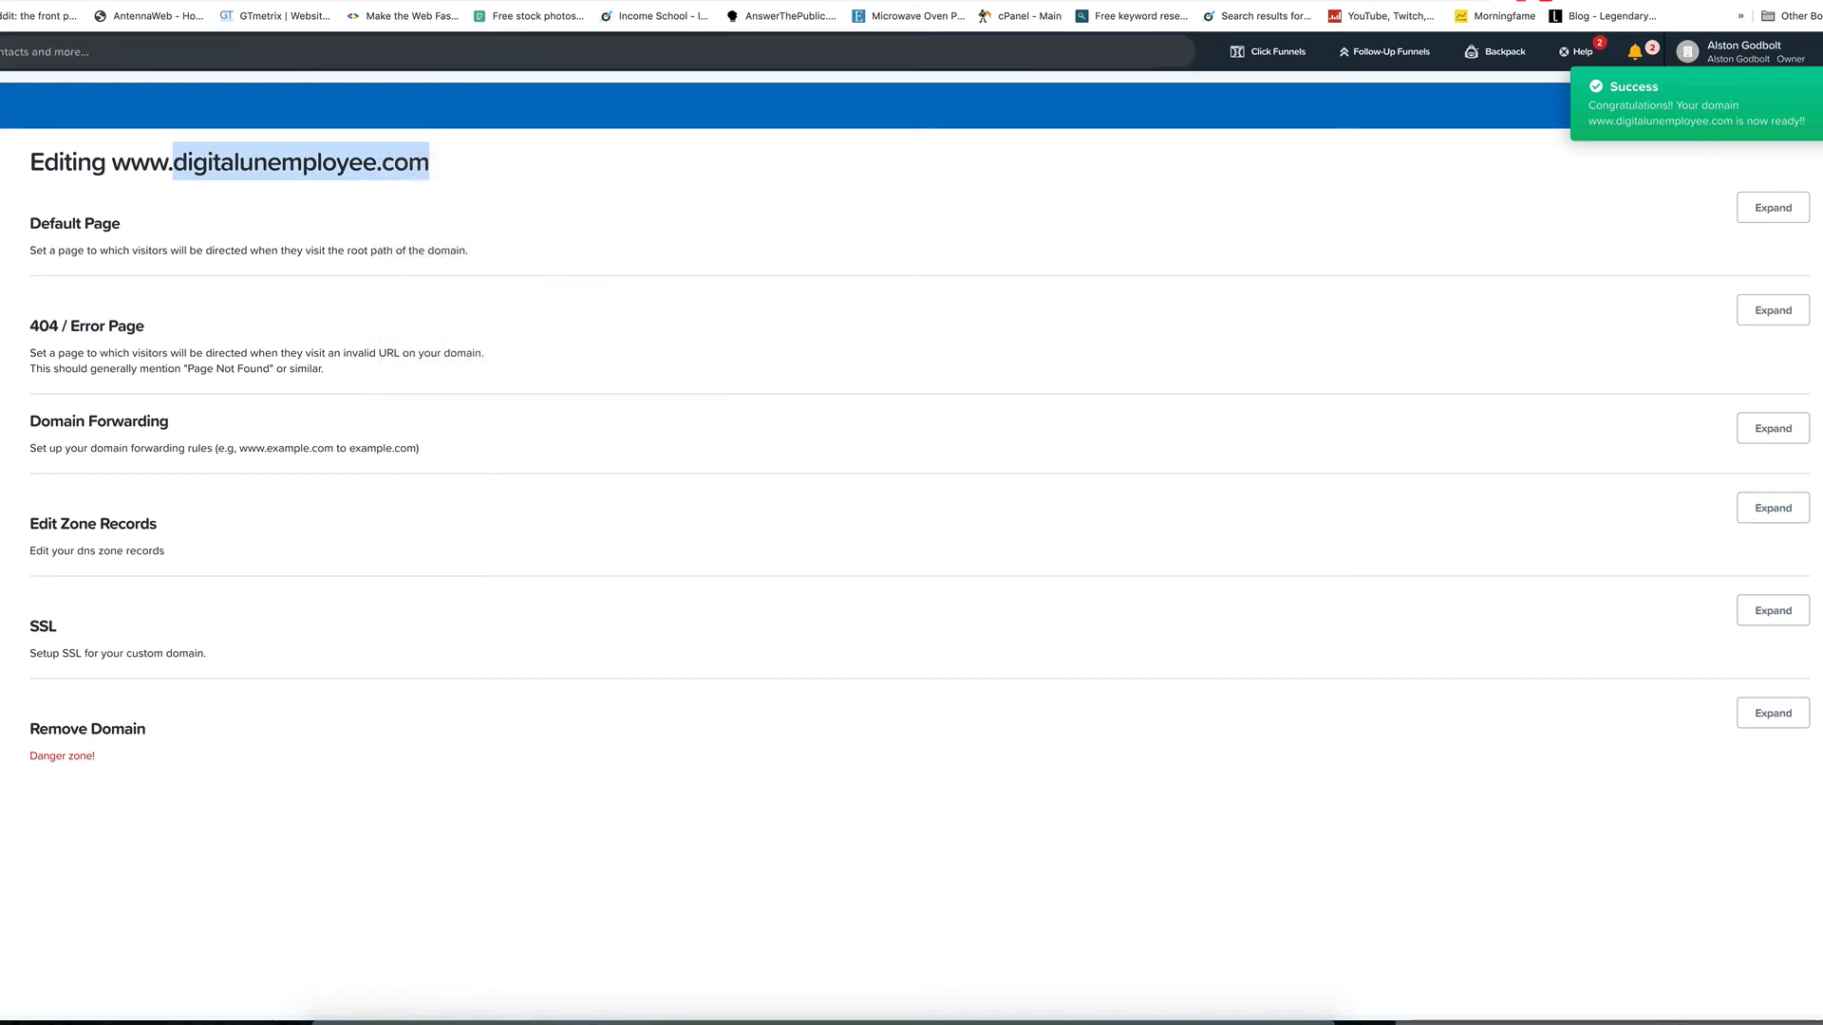
key("ctrl+t")
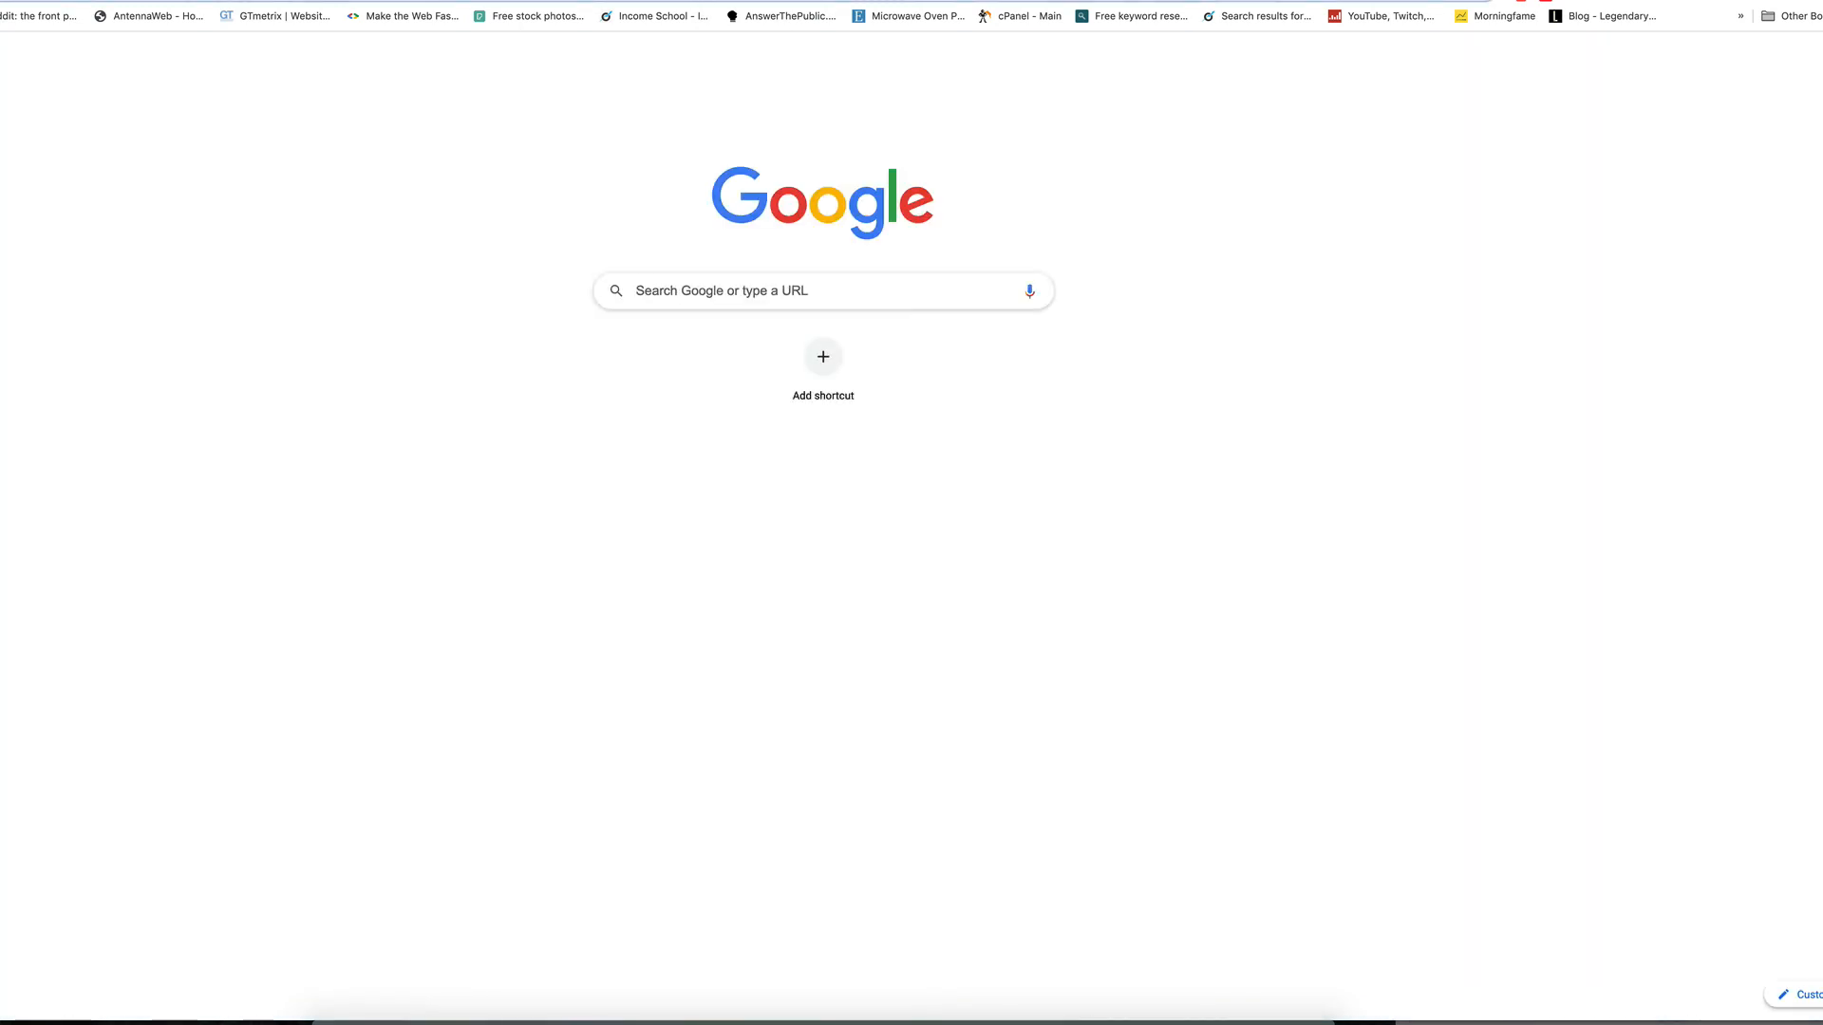
type("d")
key("Return")
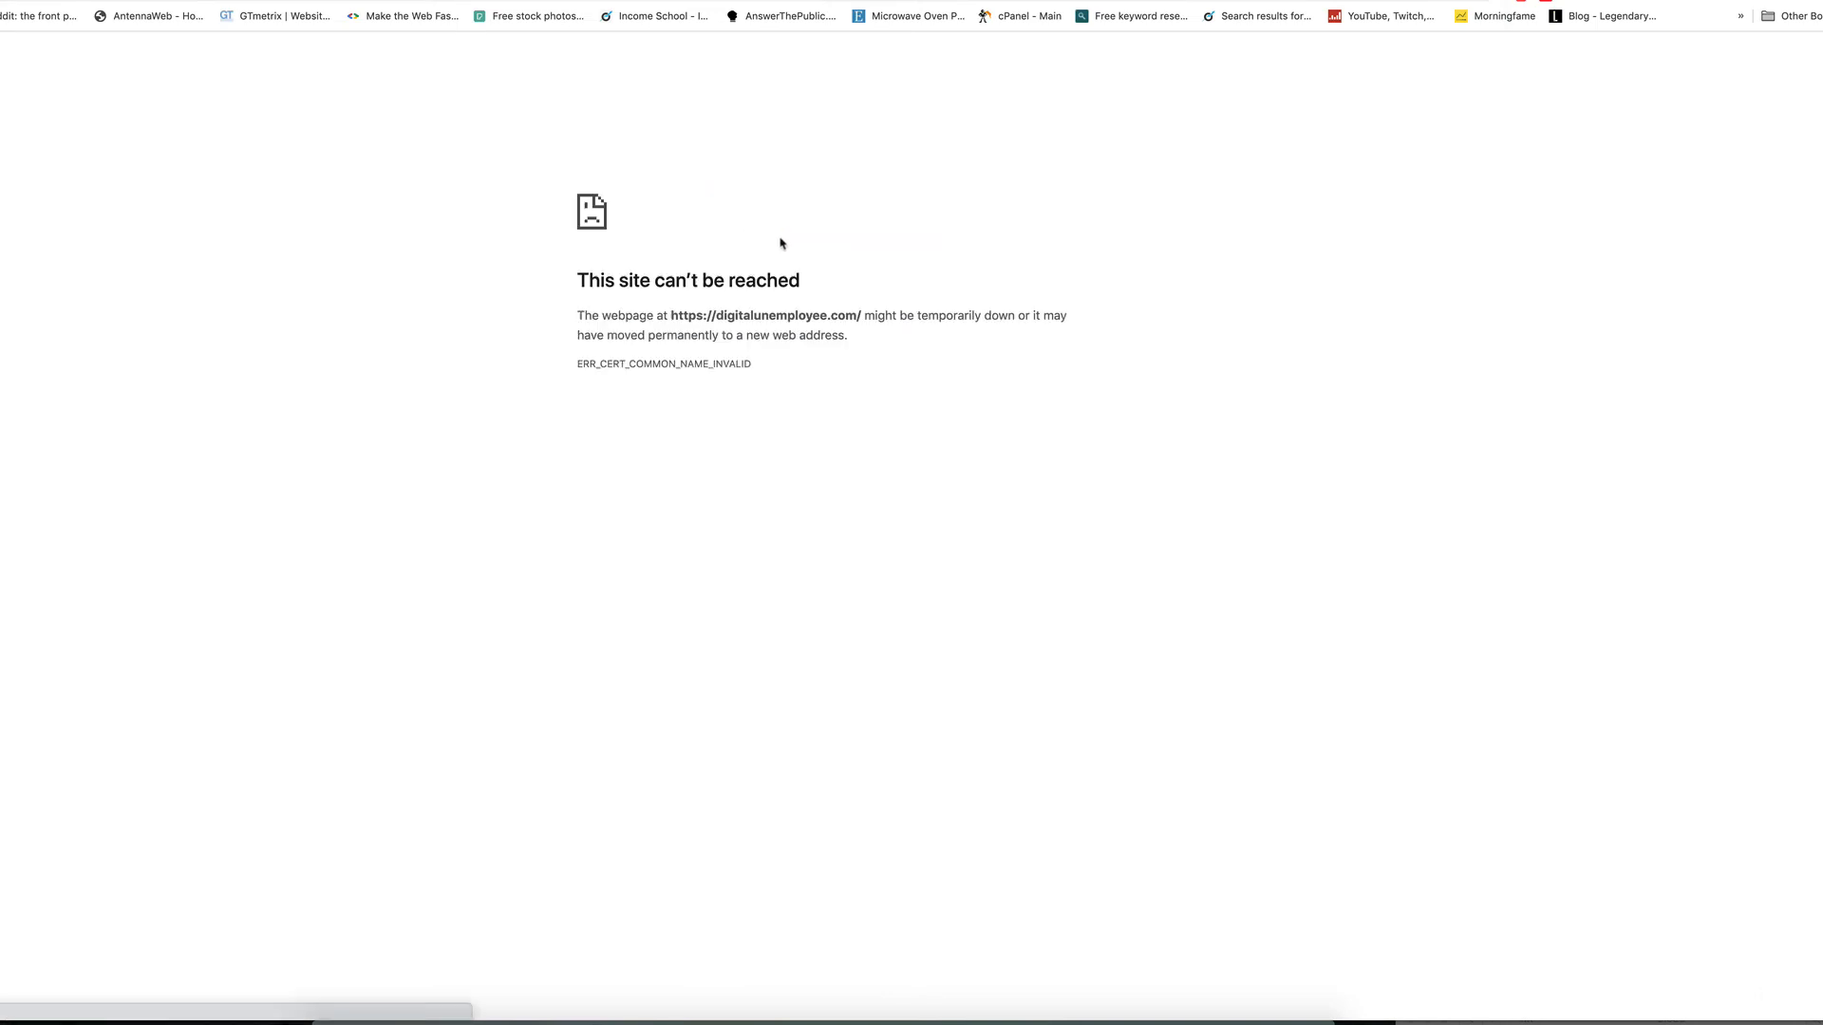
key("ctrl+w")
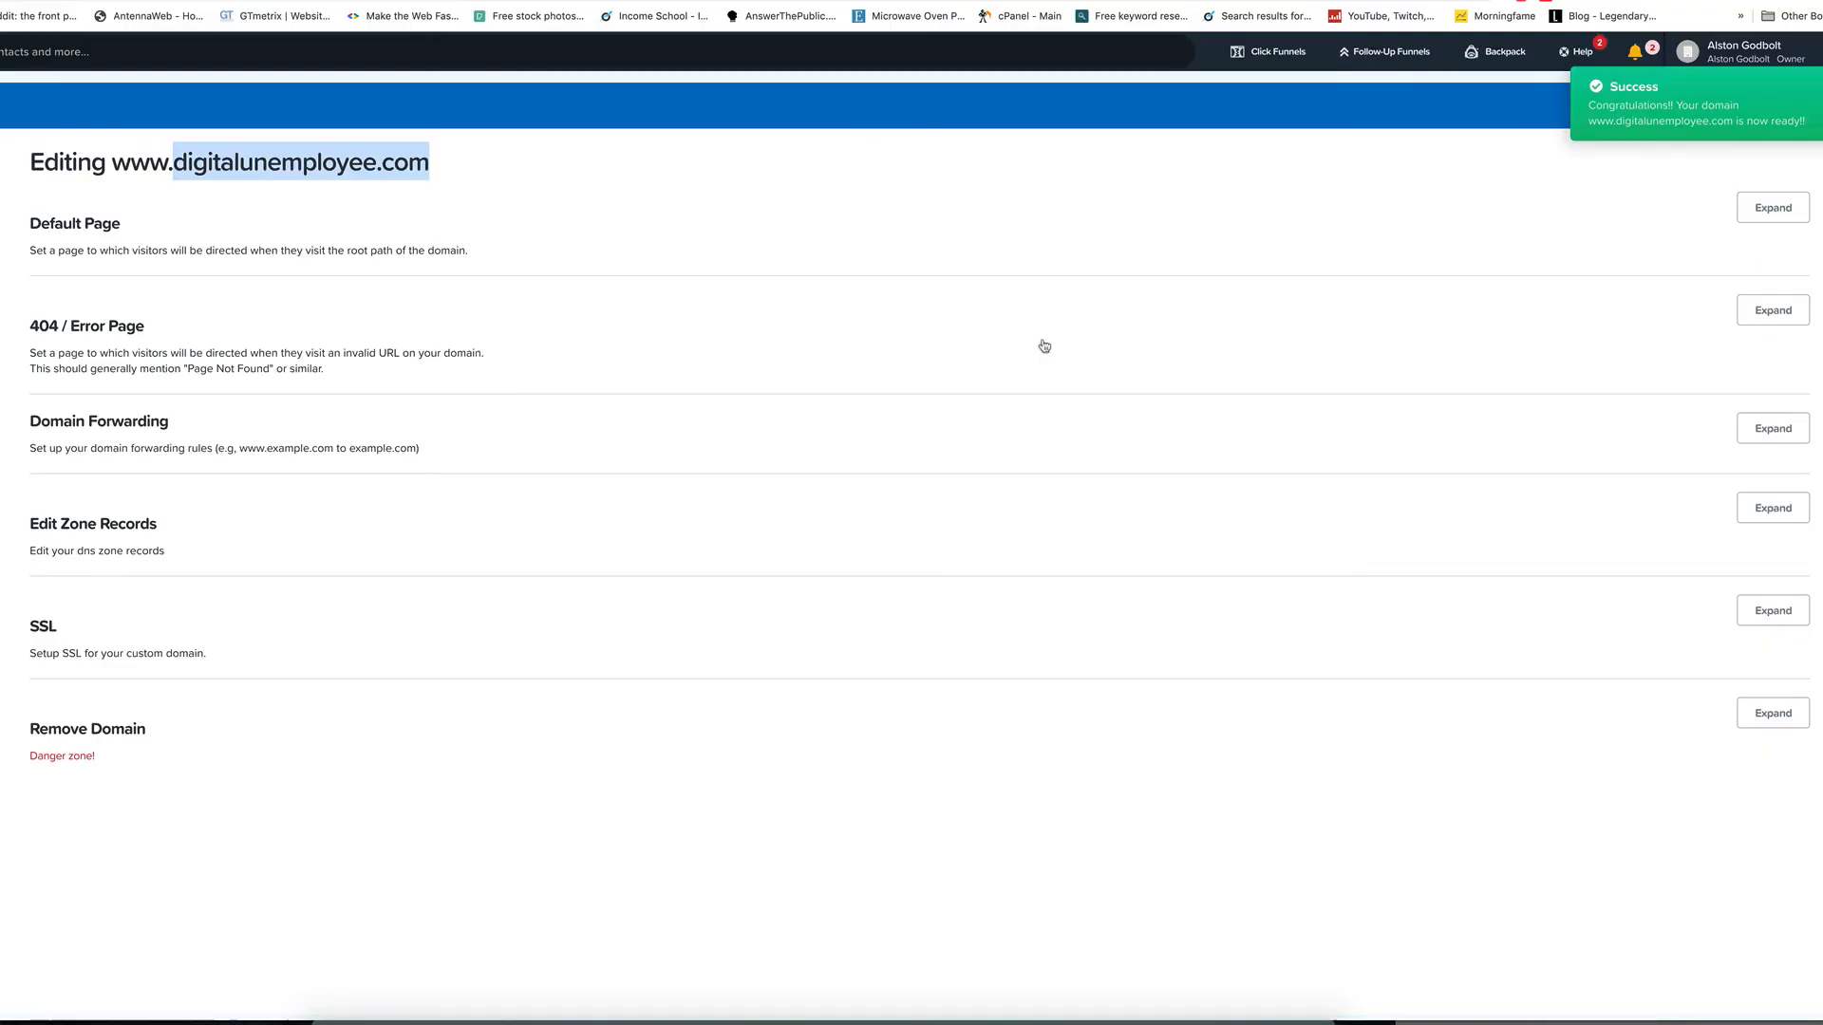
left_click(1771, 209)
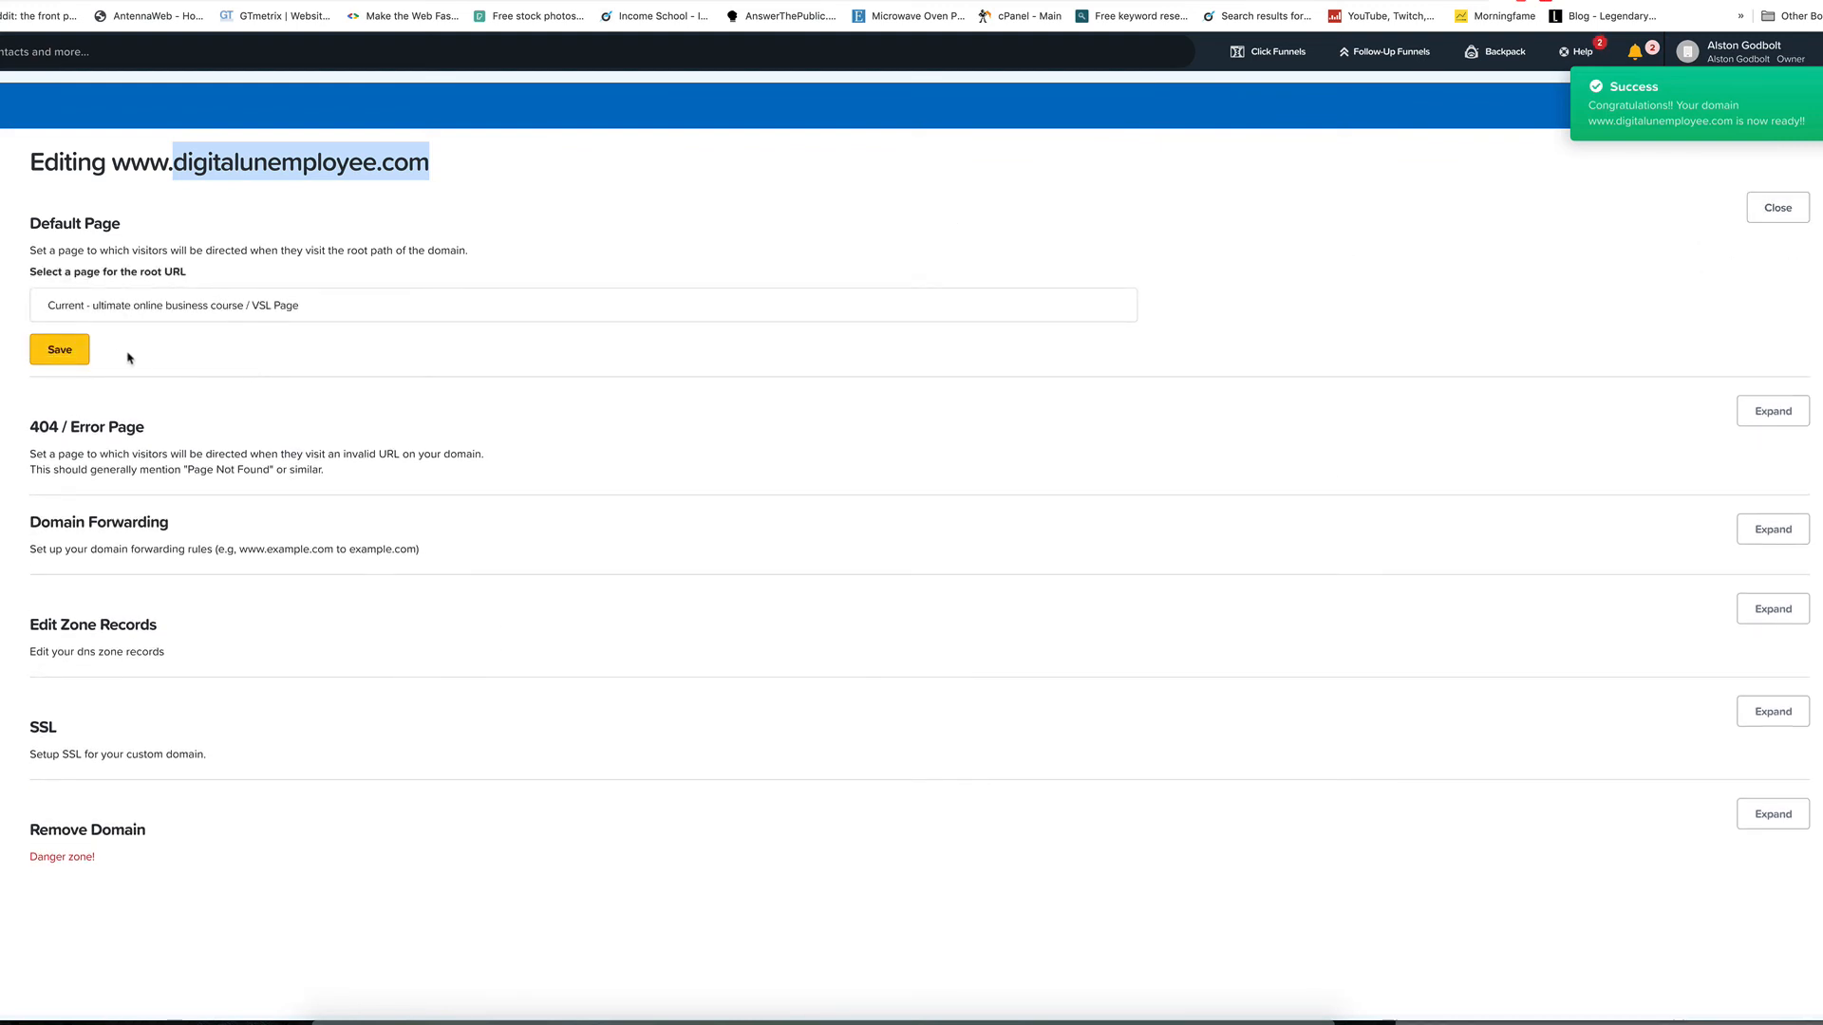
left_click(60, 350)
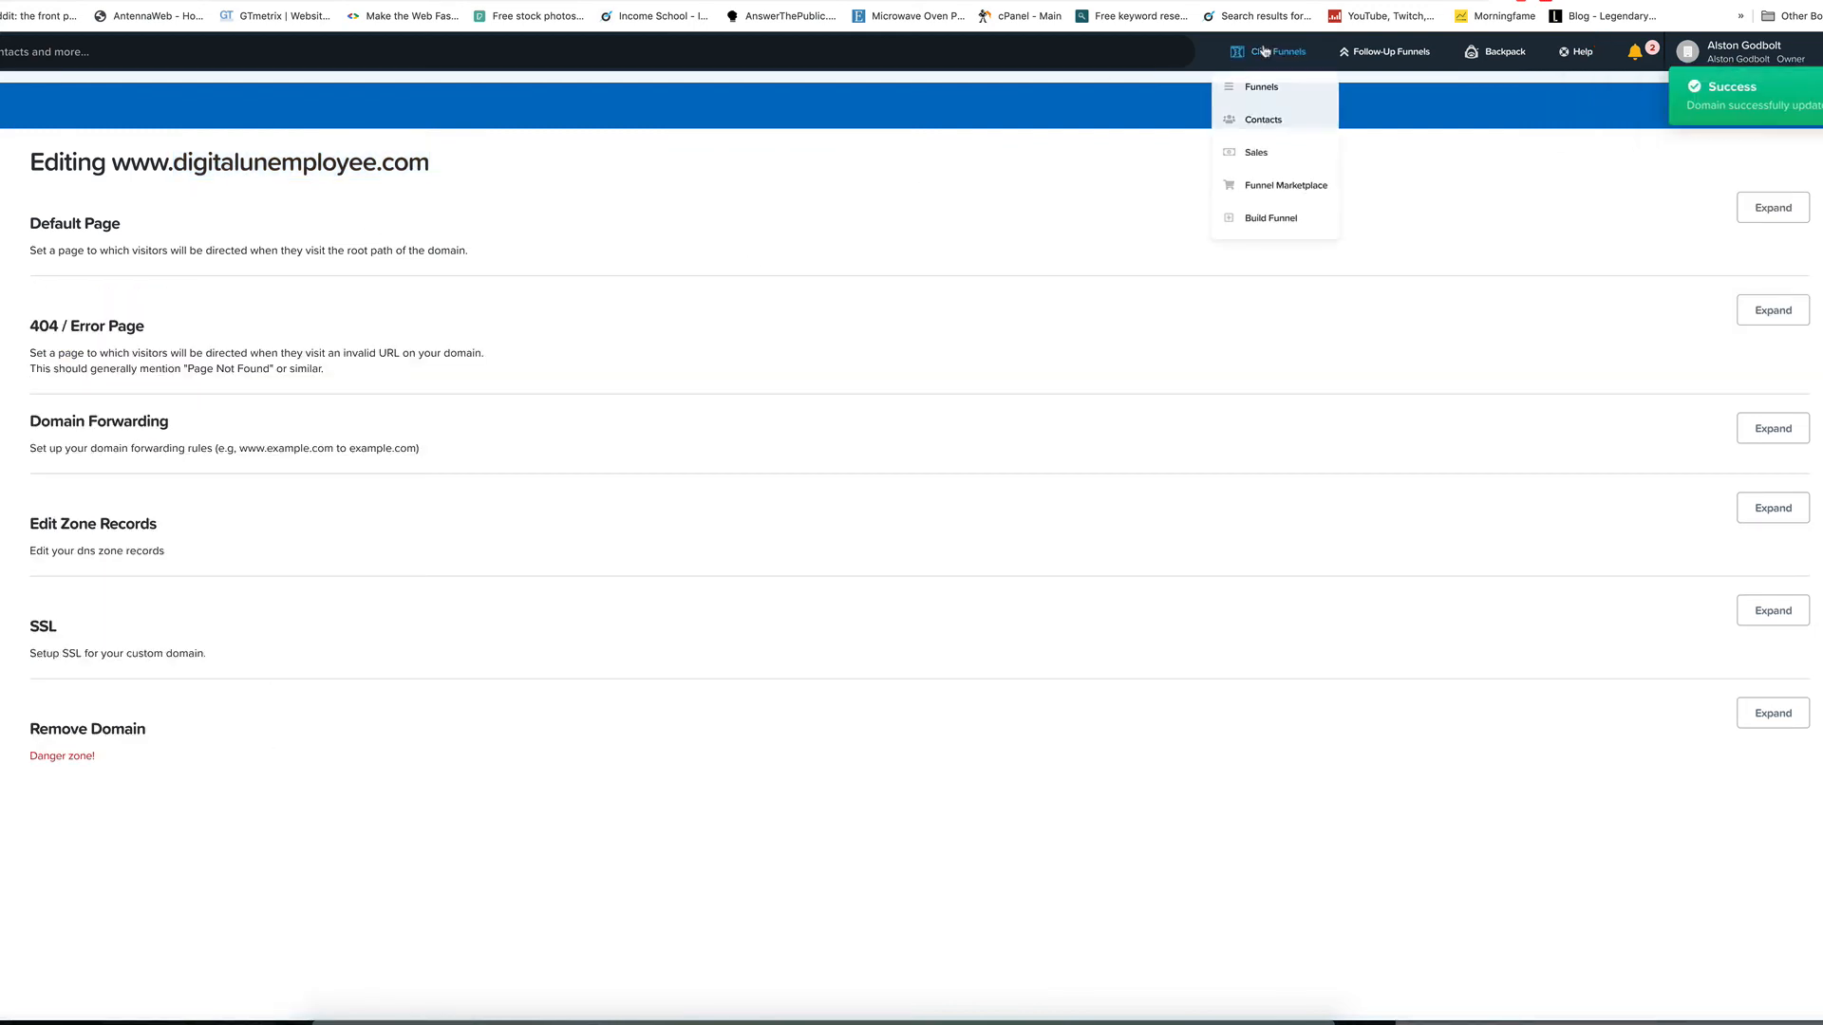
mouse_move(1270, 51)
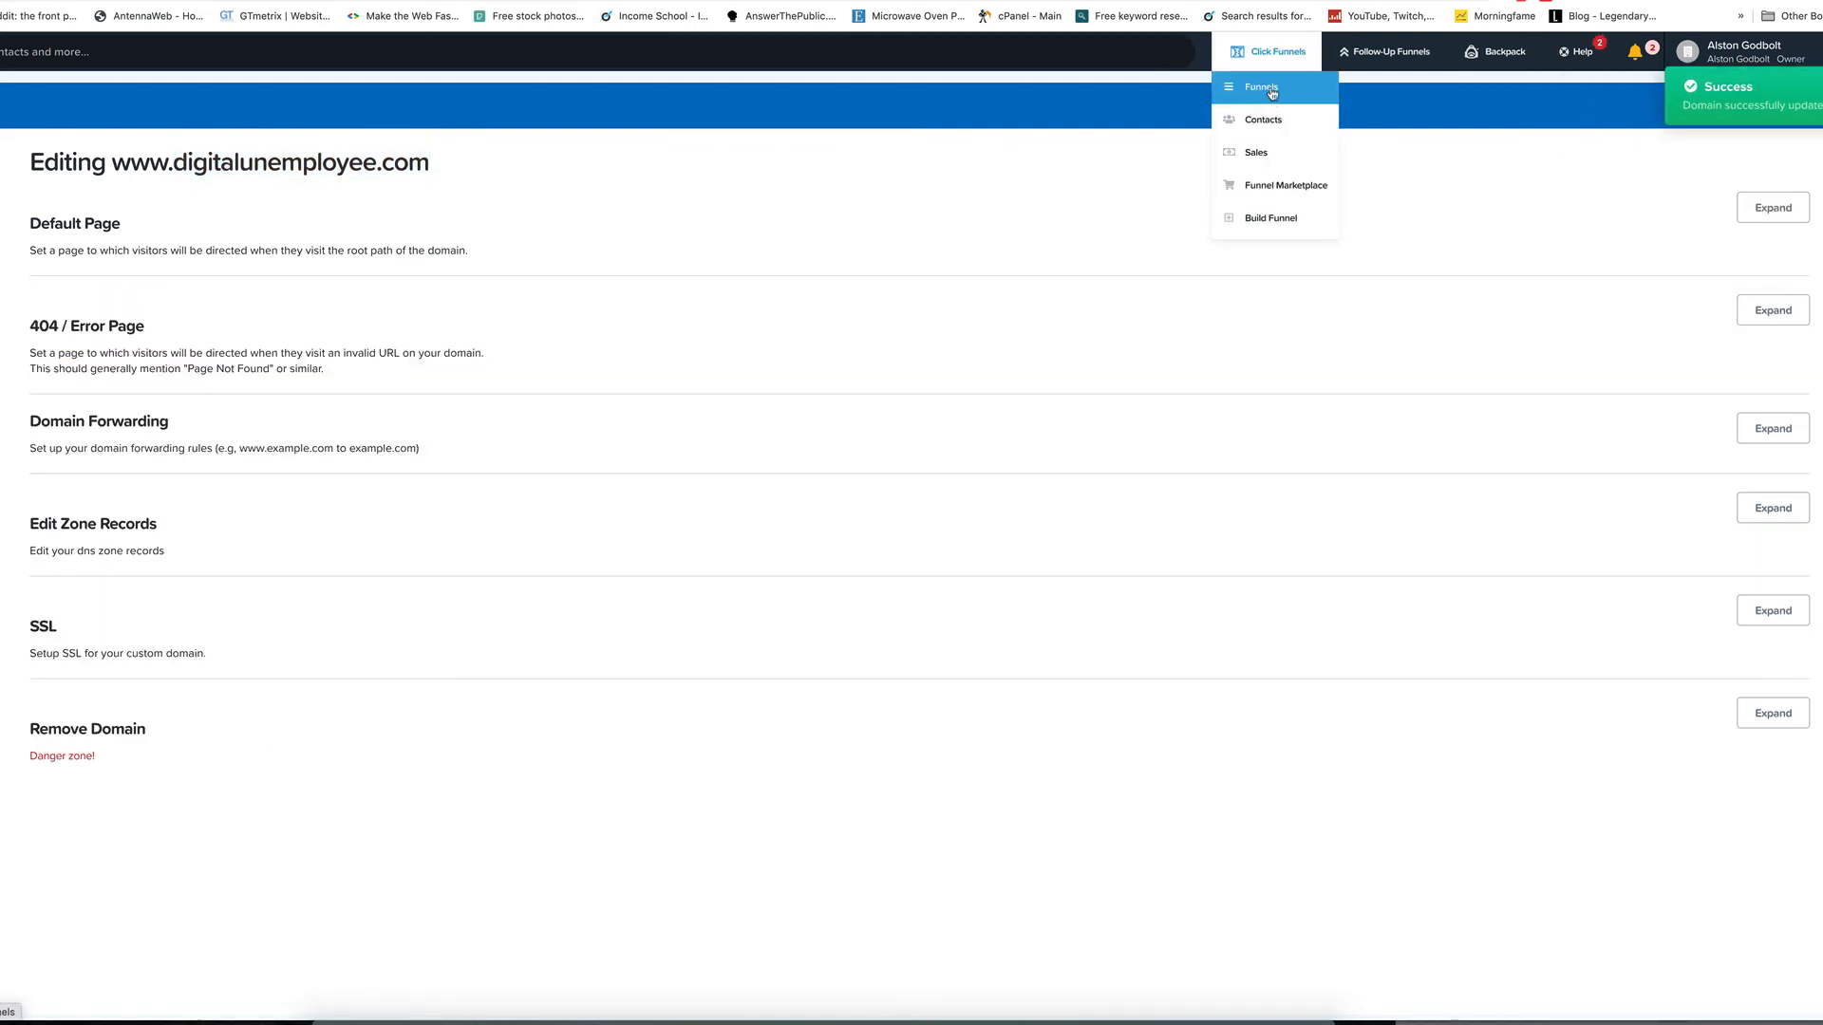
Step: Load digitalunemployee.com and proceed past Chrome's privacy warning to the VSL sales page
left_click(1262, 88)
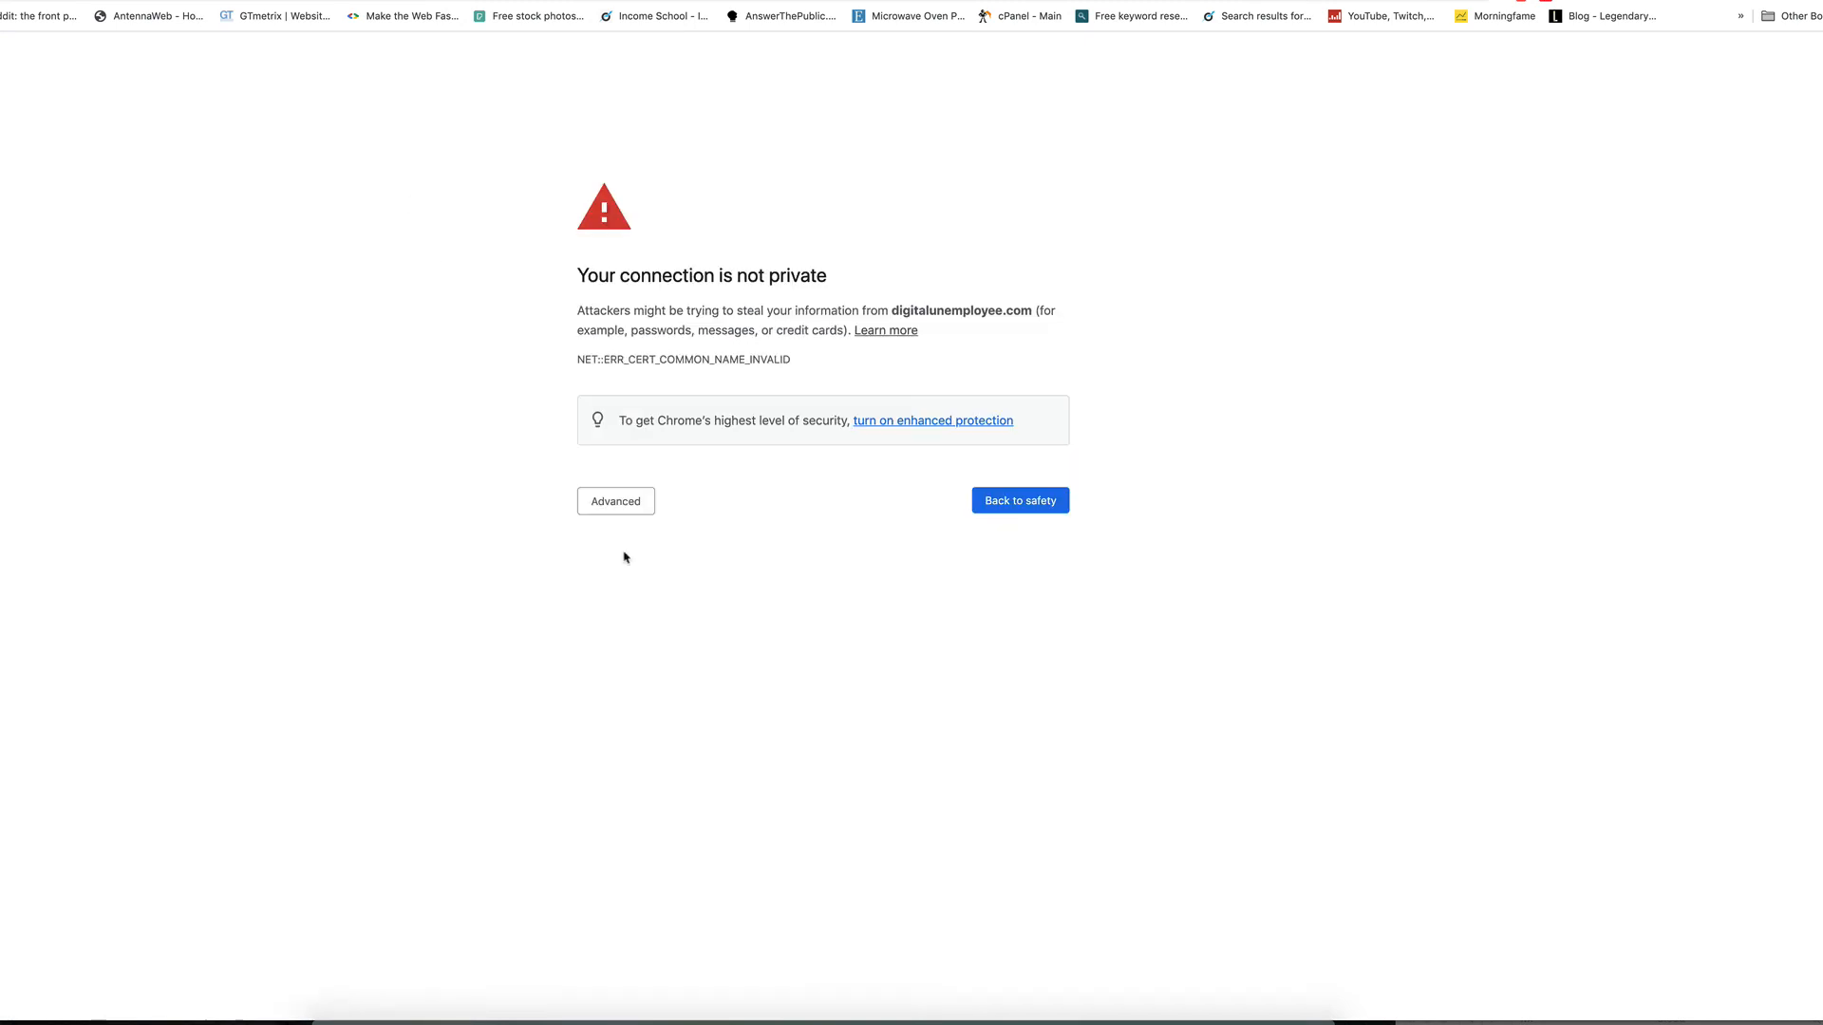
left_click(617, 499)
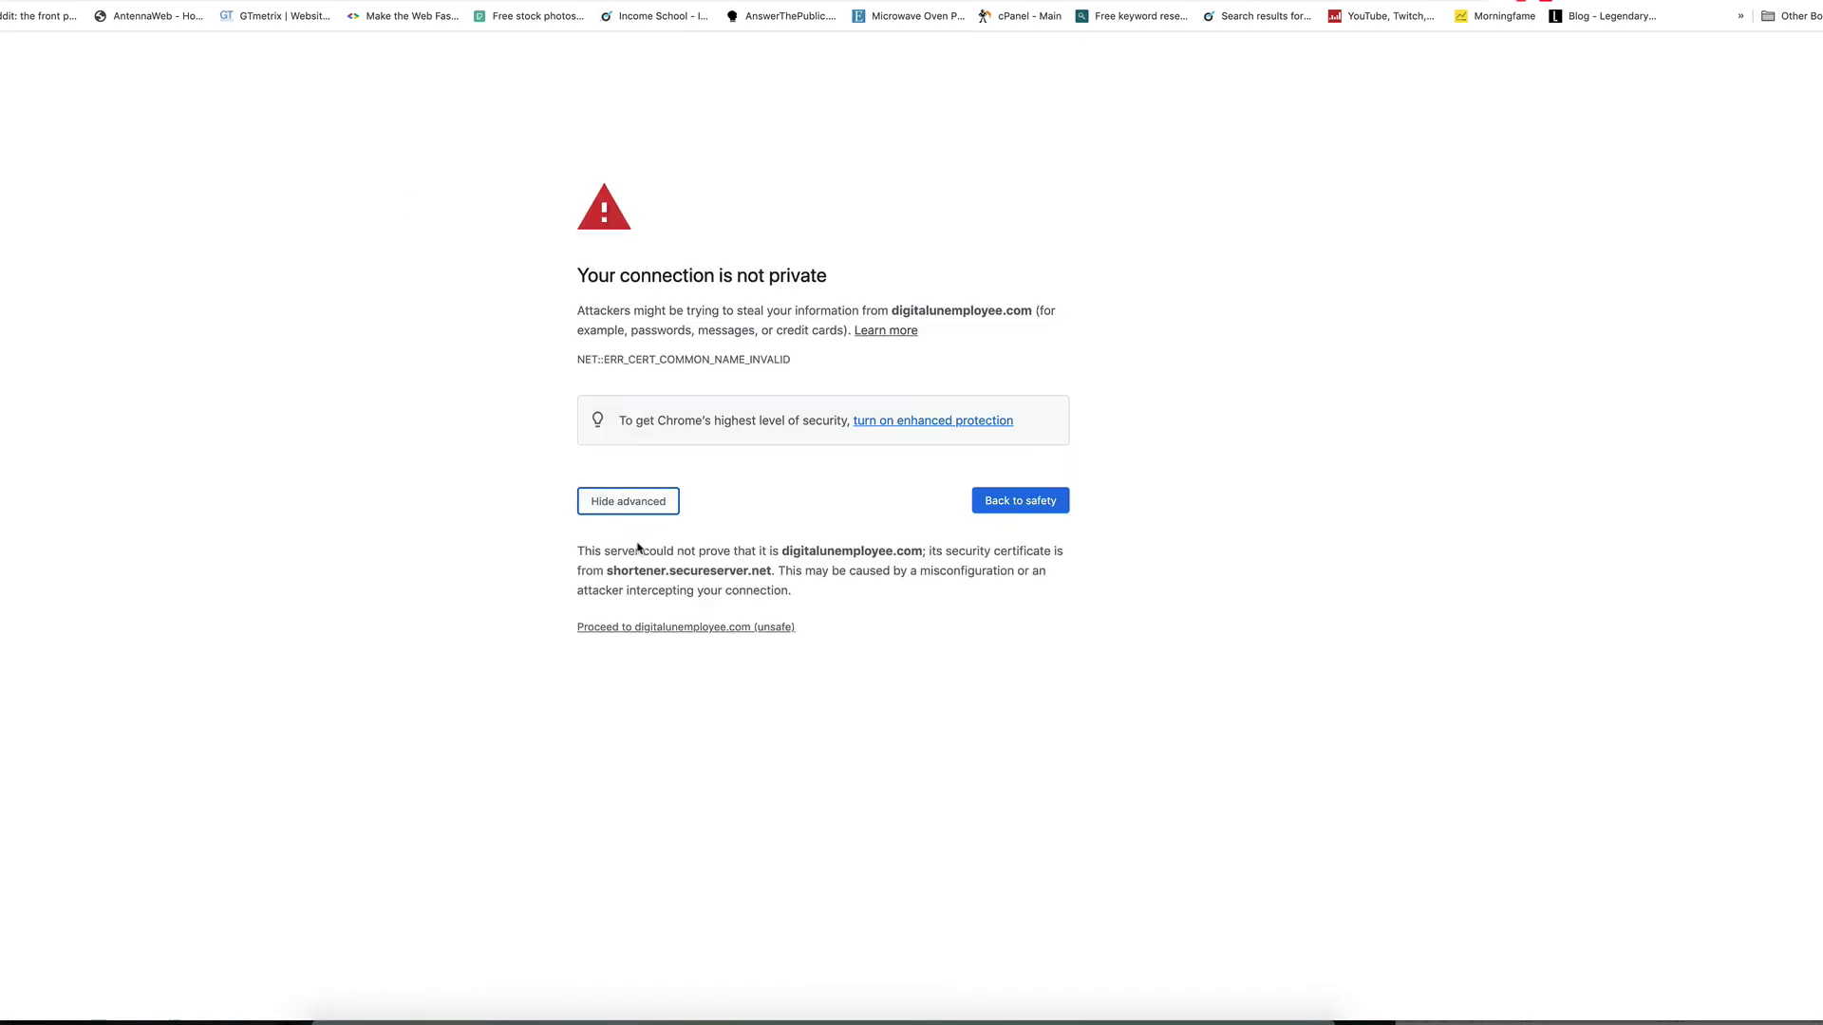
left_click(658, 628)
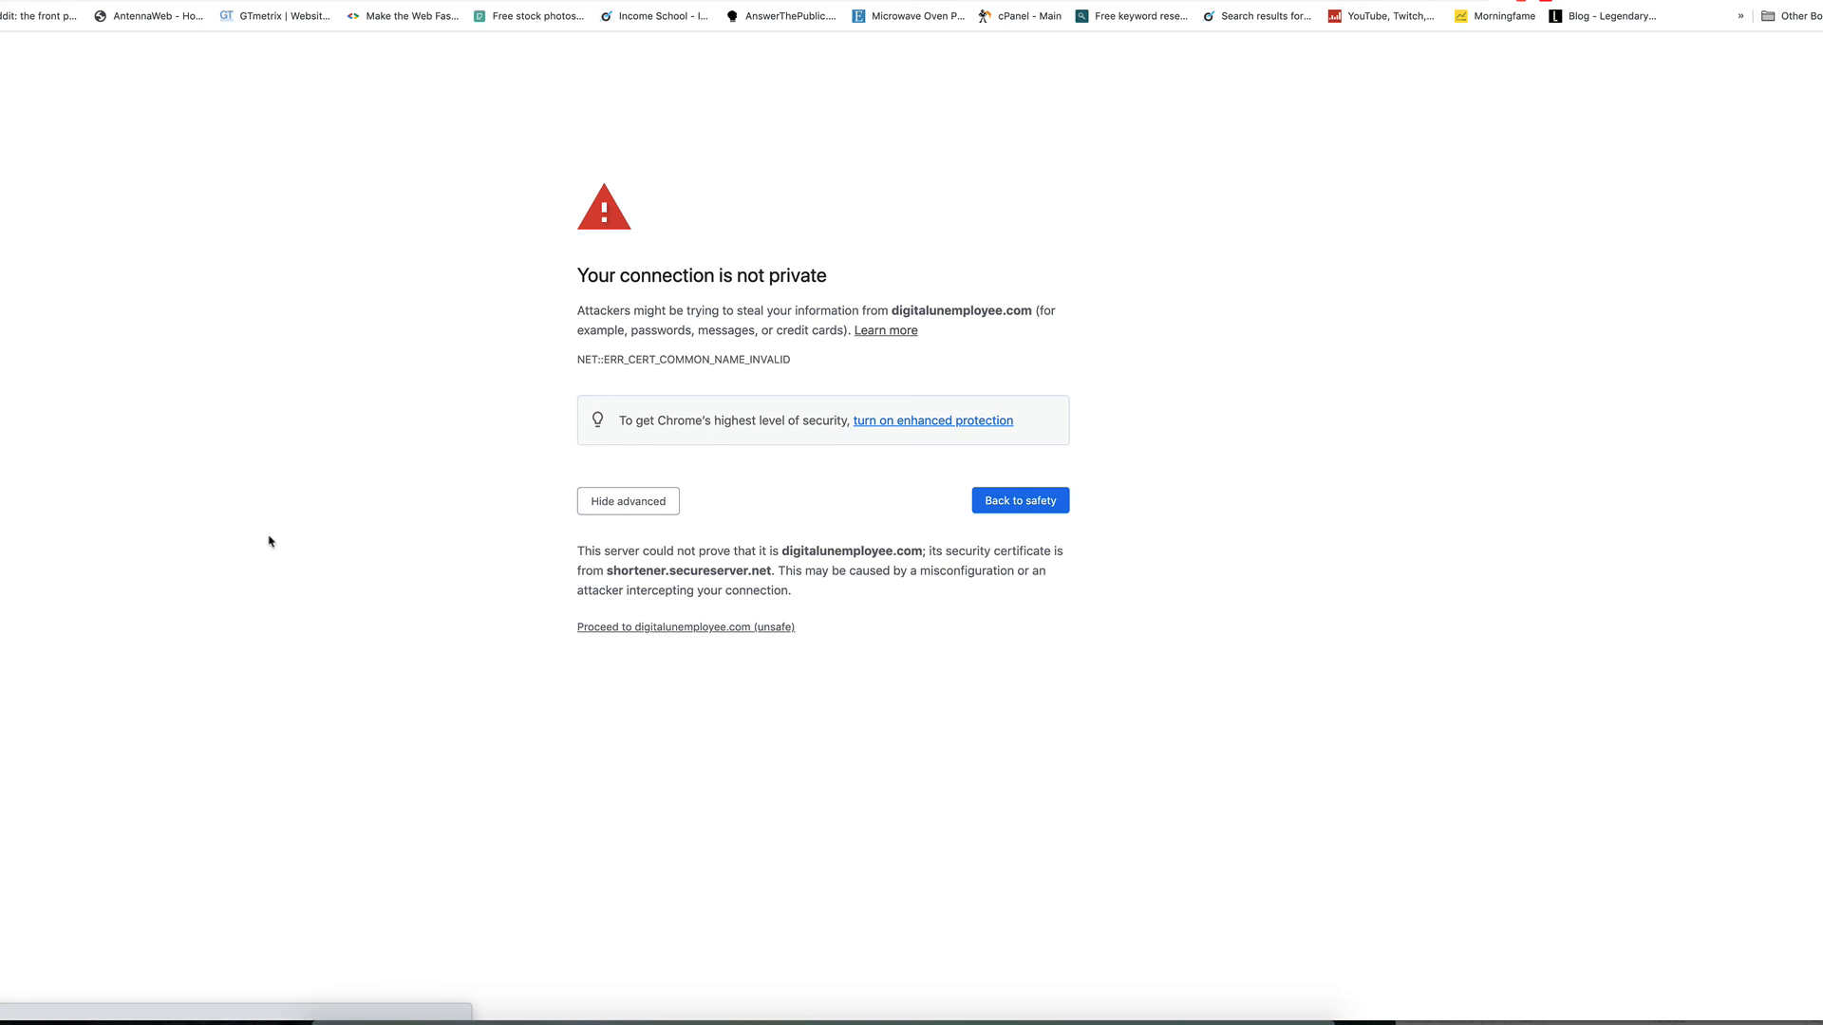
scroll(332, 661, "down", 4)
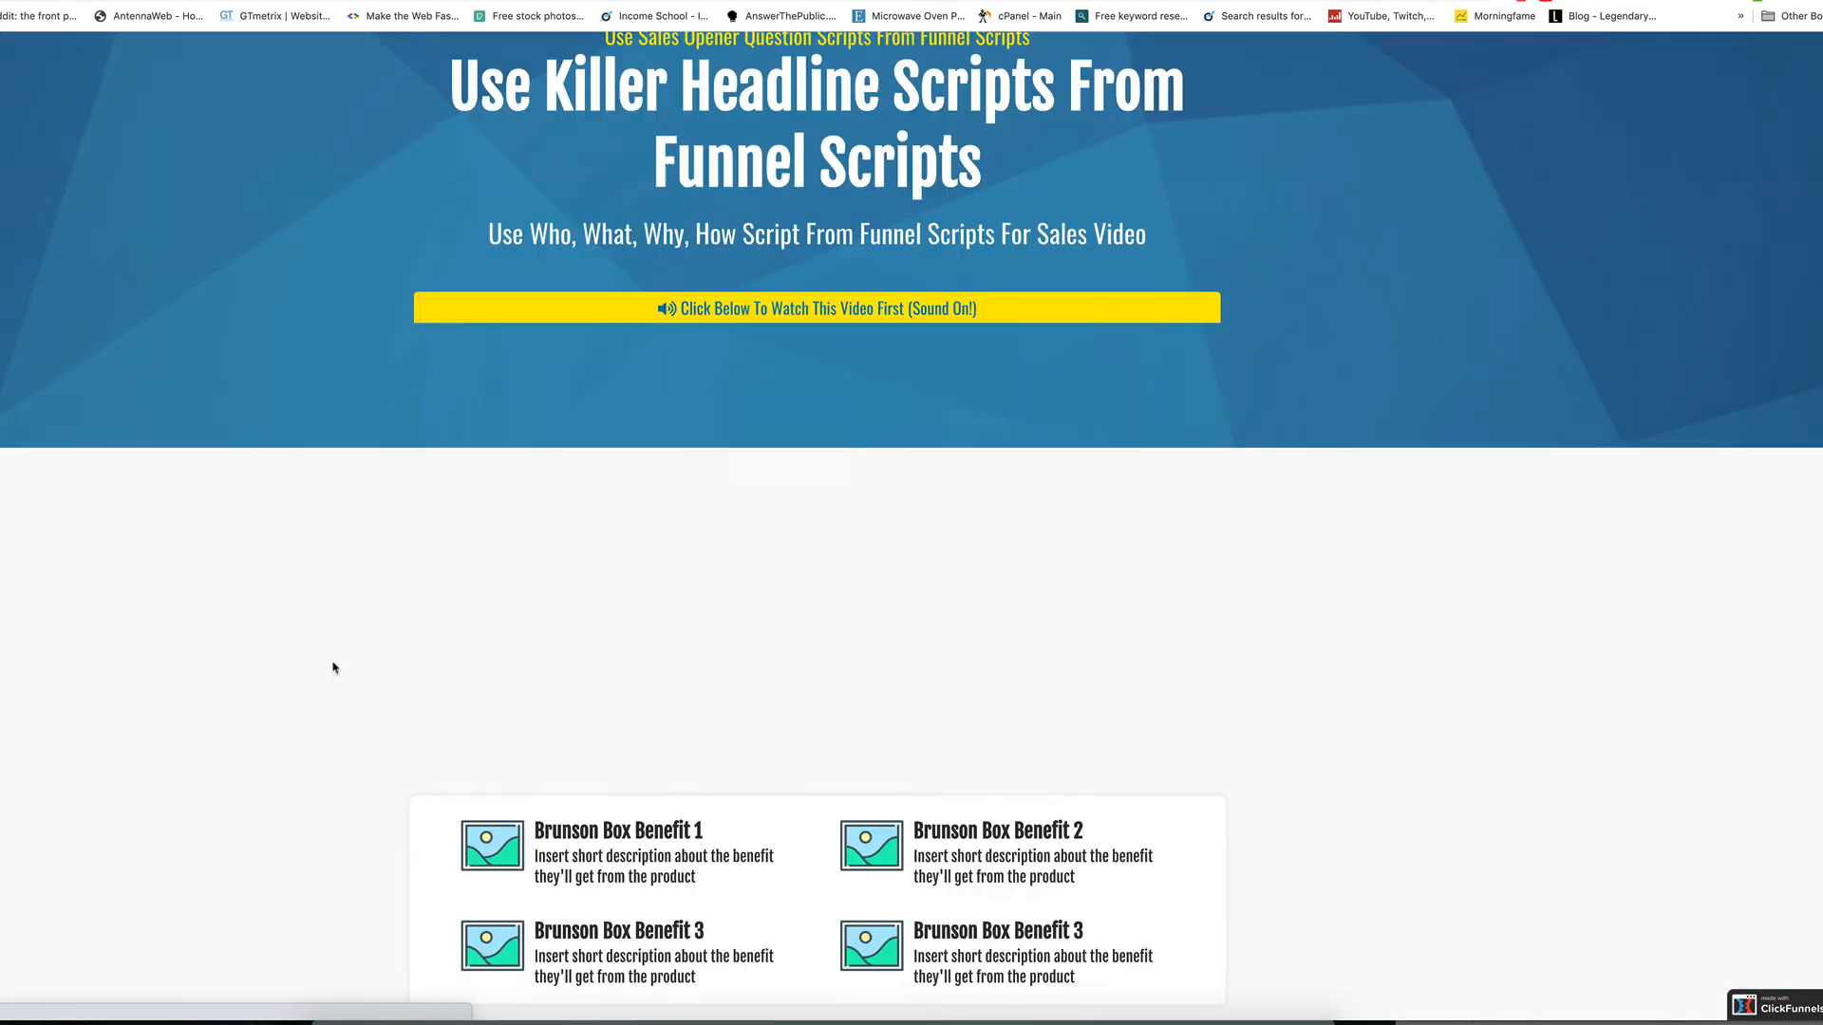
scroll(332, 665, "down", 5)
scroll(332, 663, "down", 4)
scroll(333, 664, "down", 3)
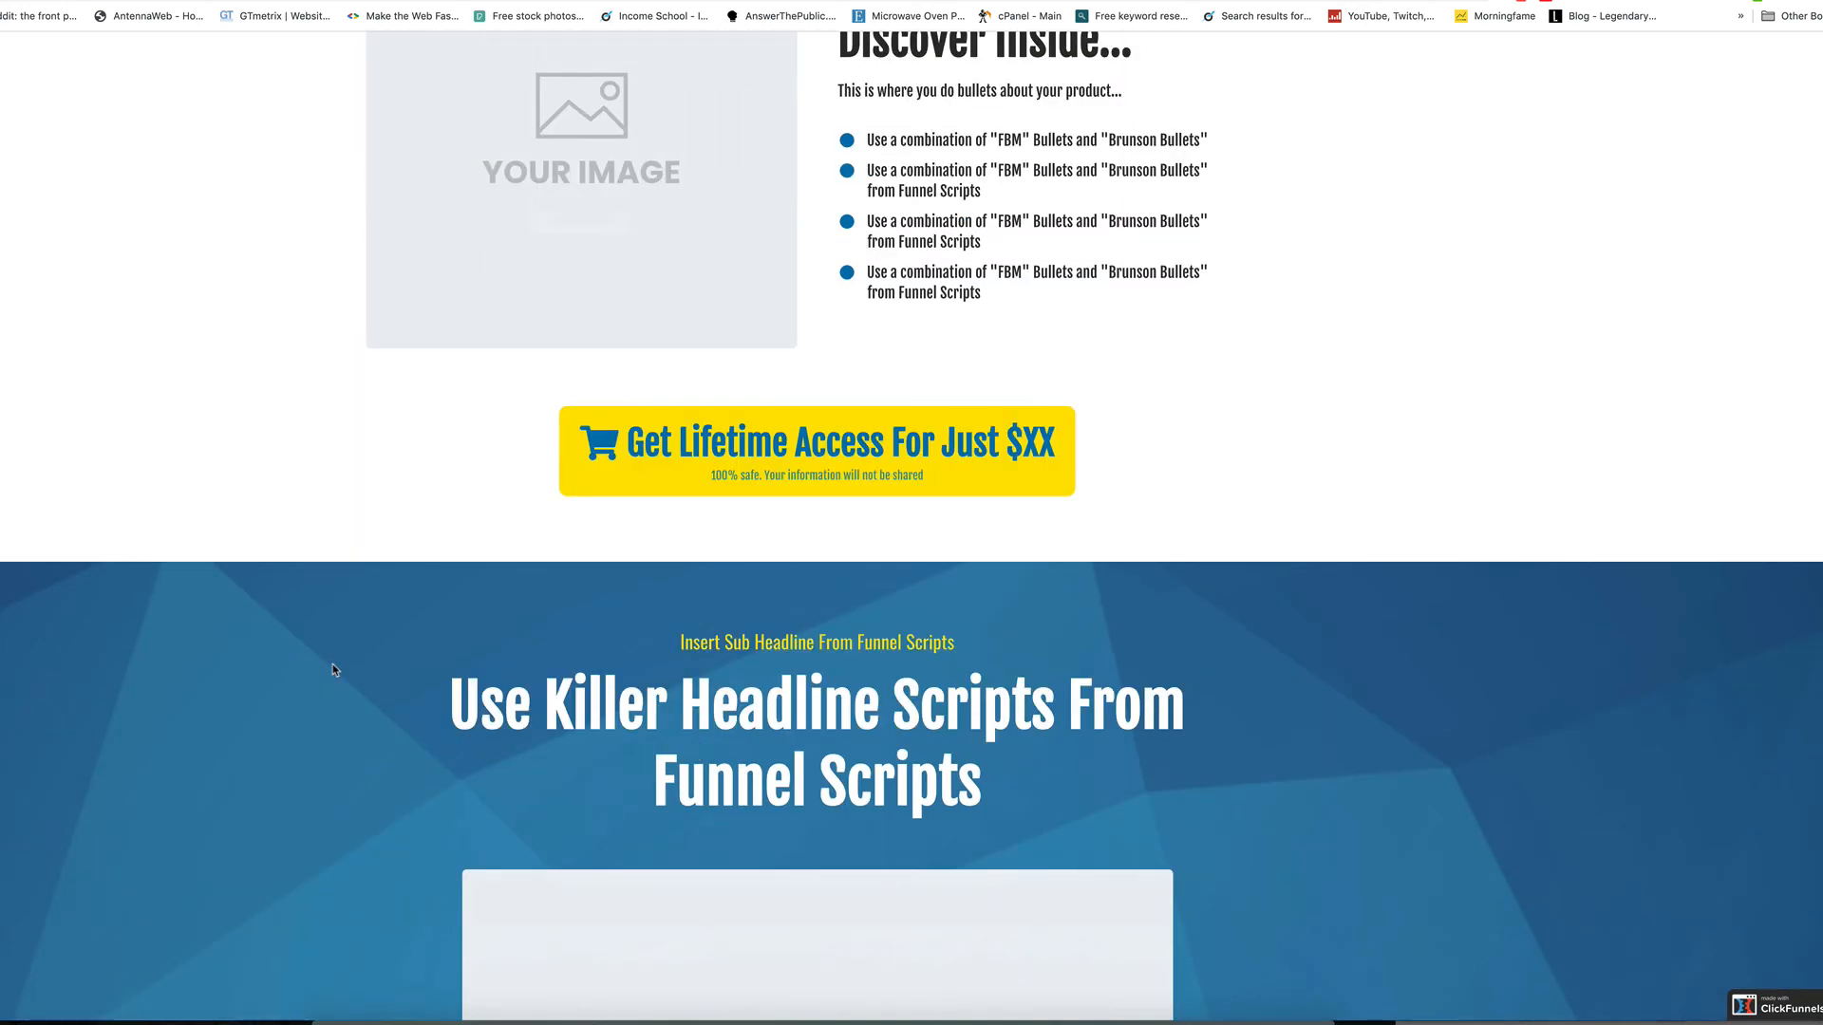
scroll(332, 665, "down", 1)
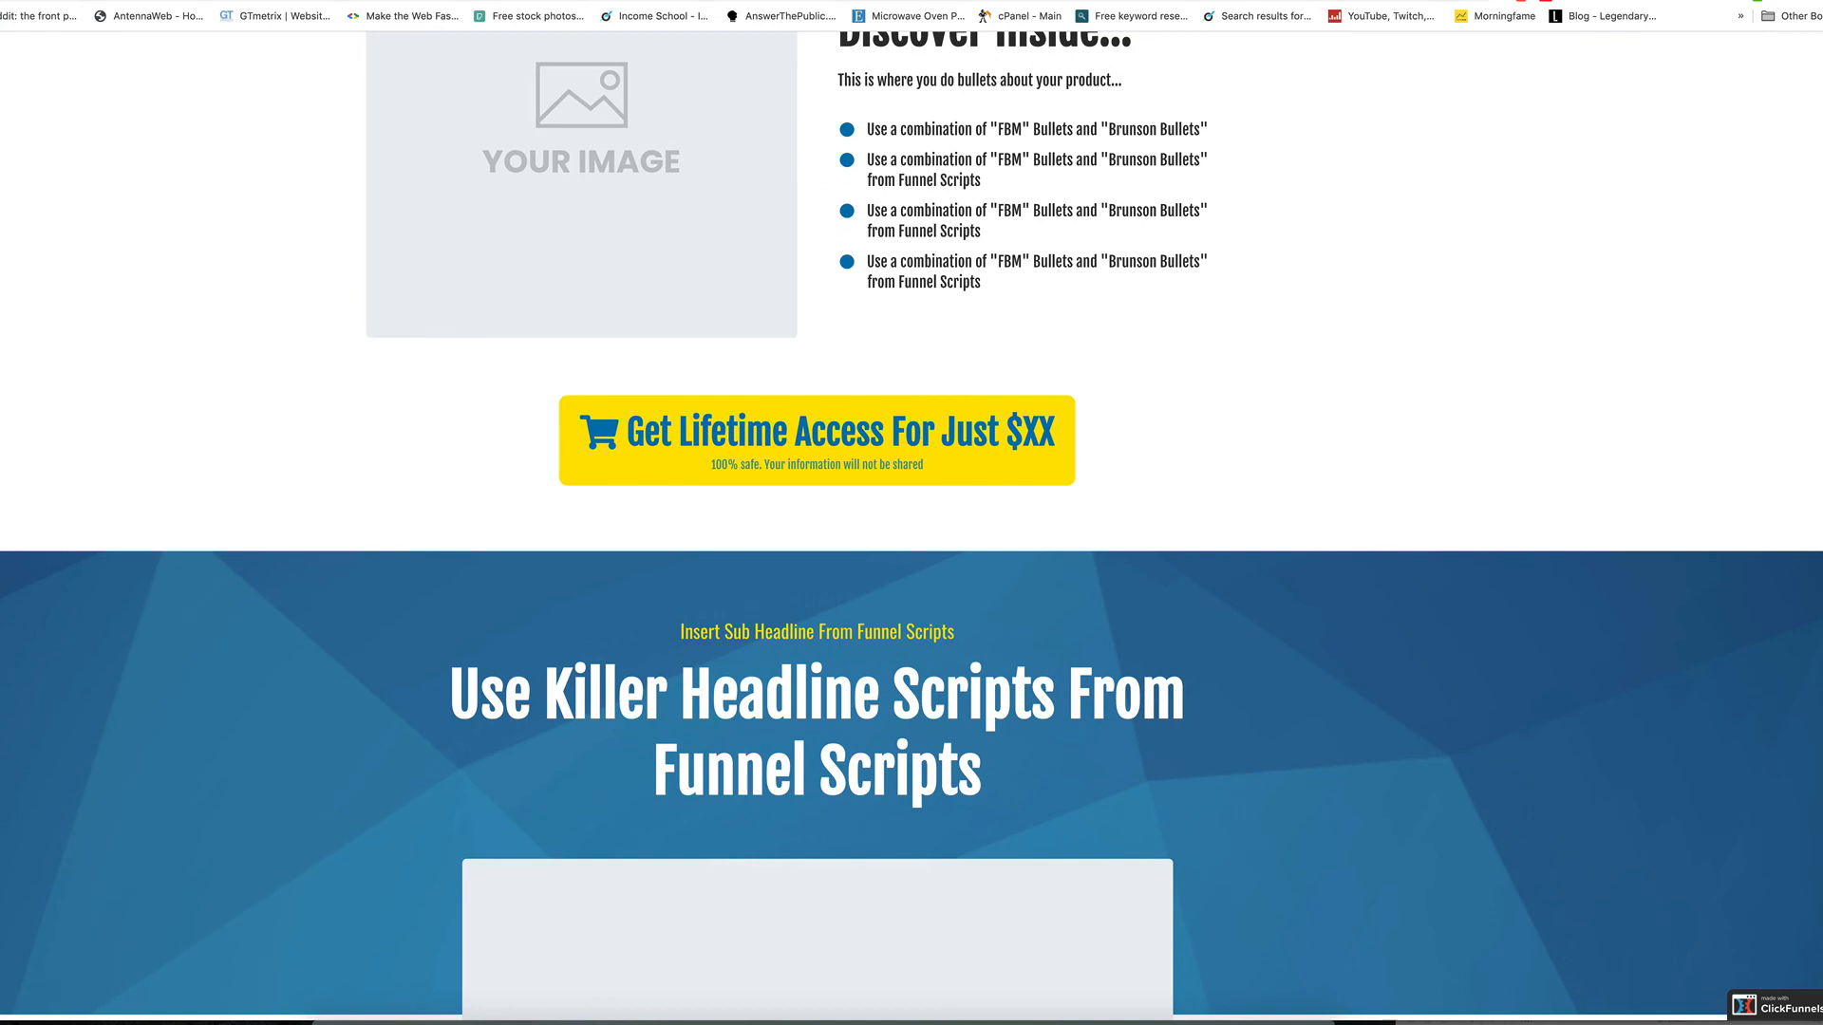
scroll(546, 480, "up", 2)
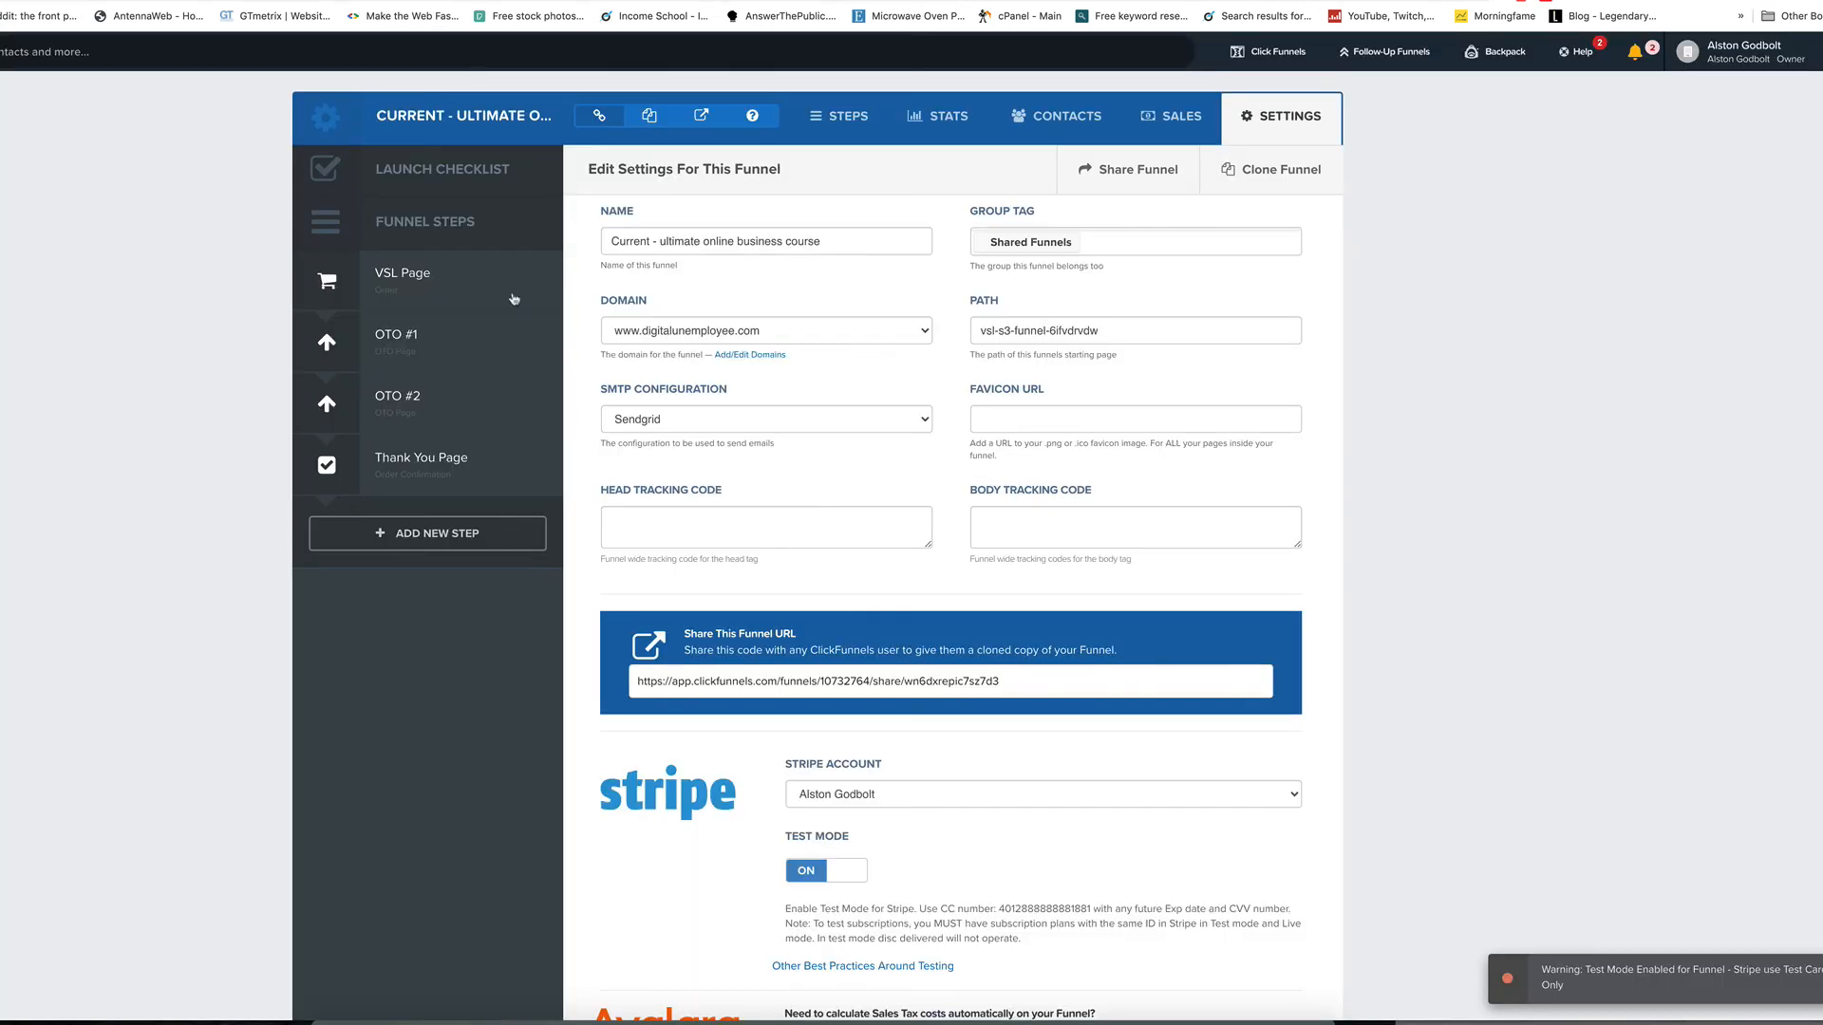
Step: Open the VSL Page step and review its Funnel Scripts lifetime-access landing page
left_click(403, 274)
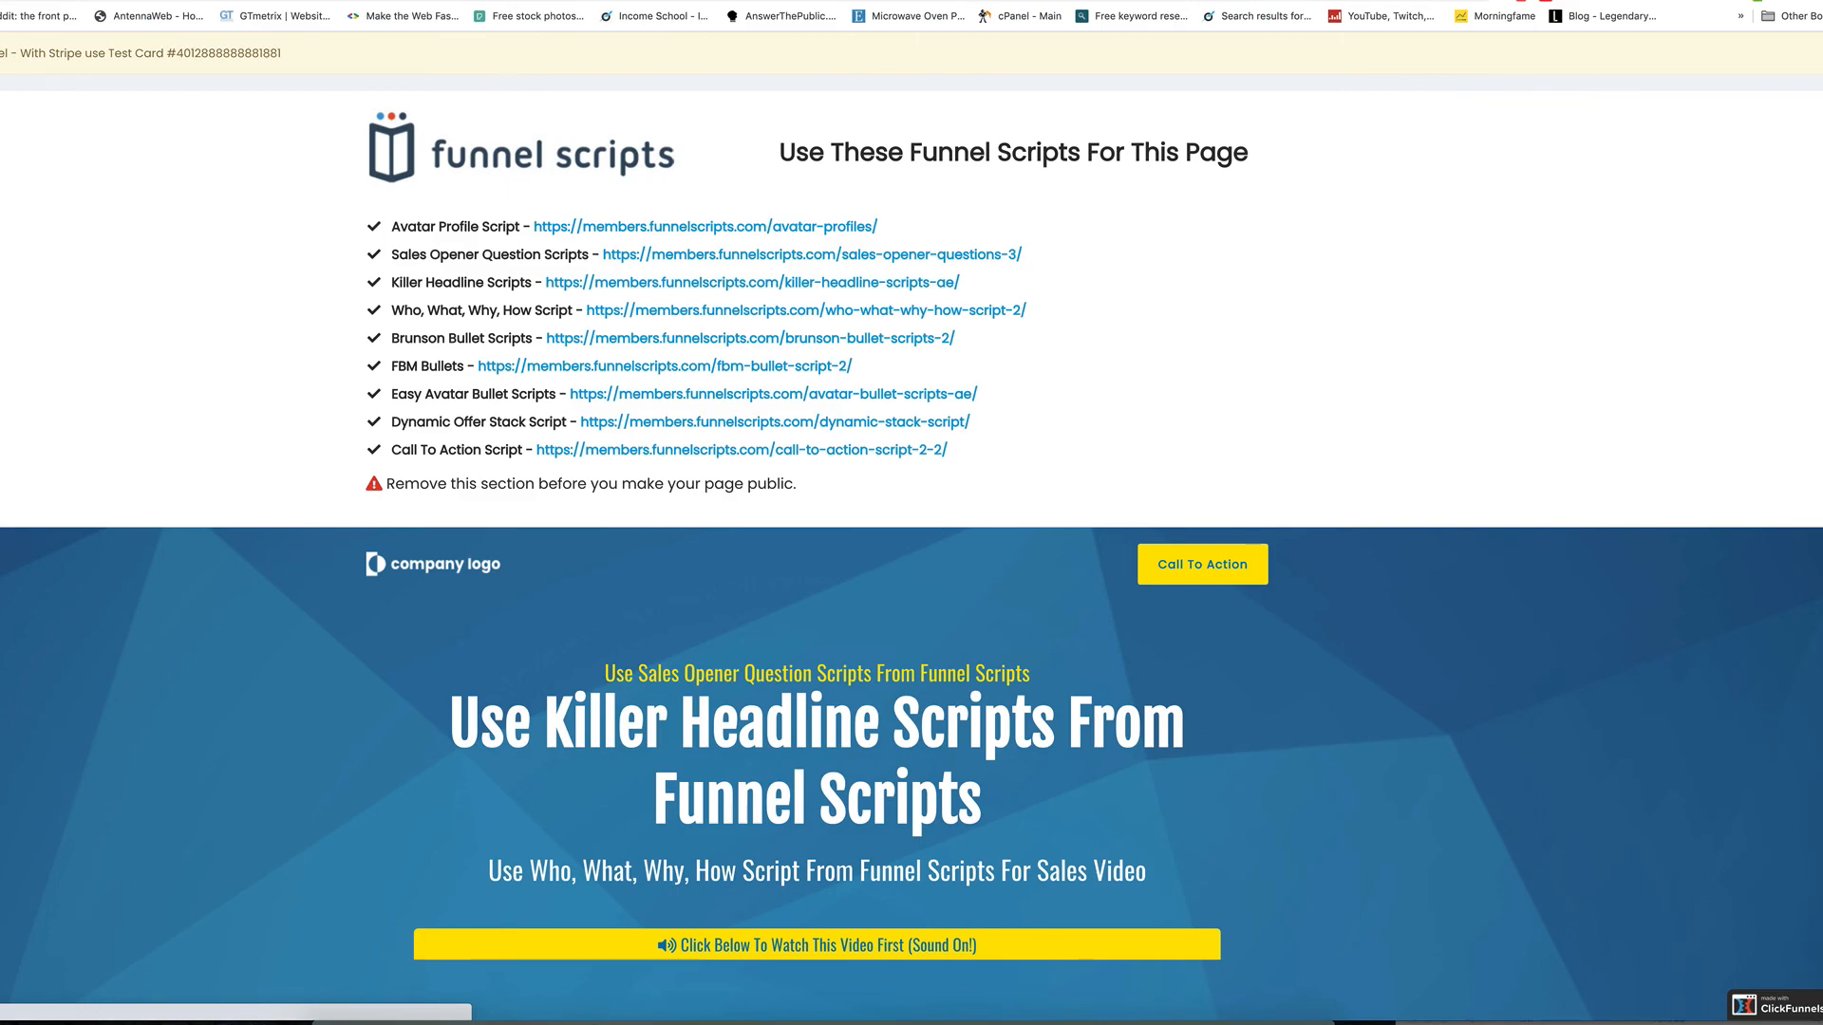
scroll(911, 571, "down", 10)
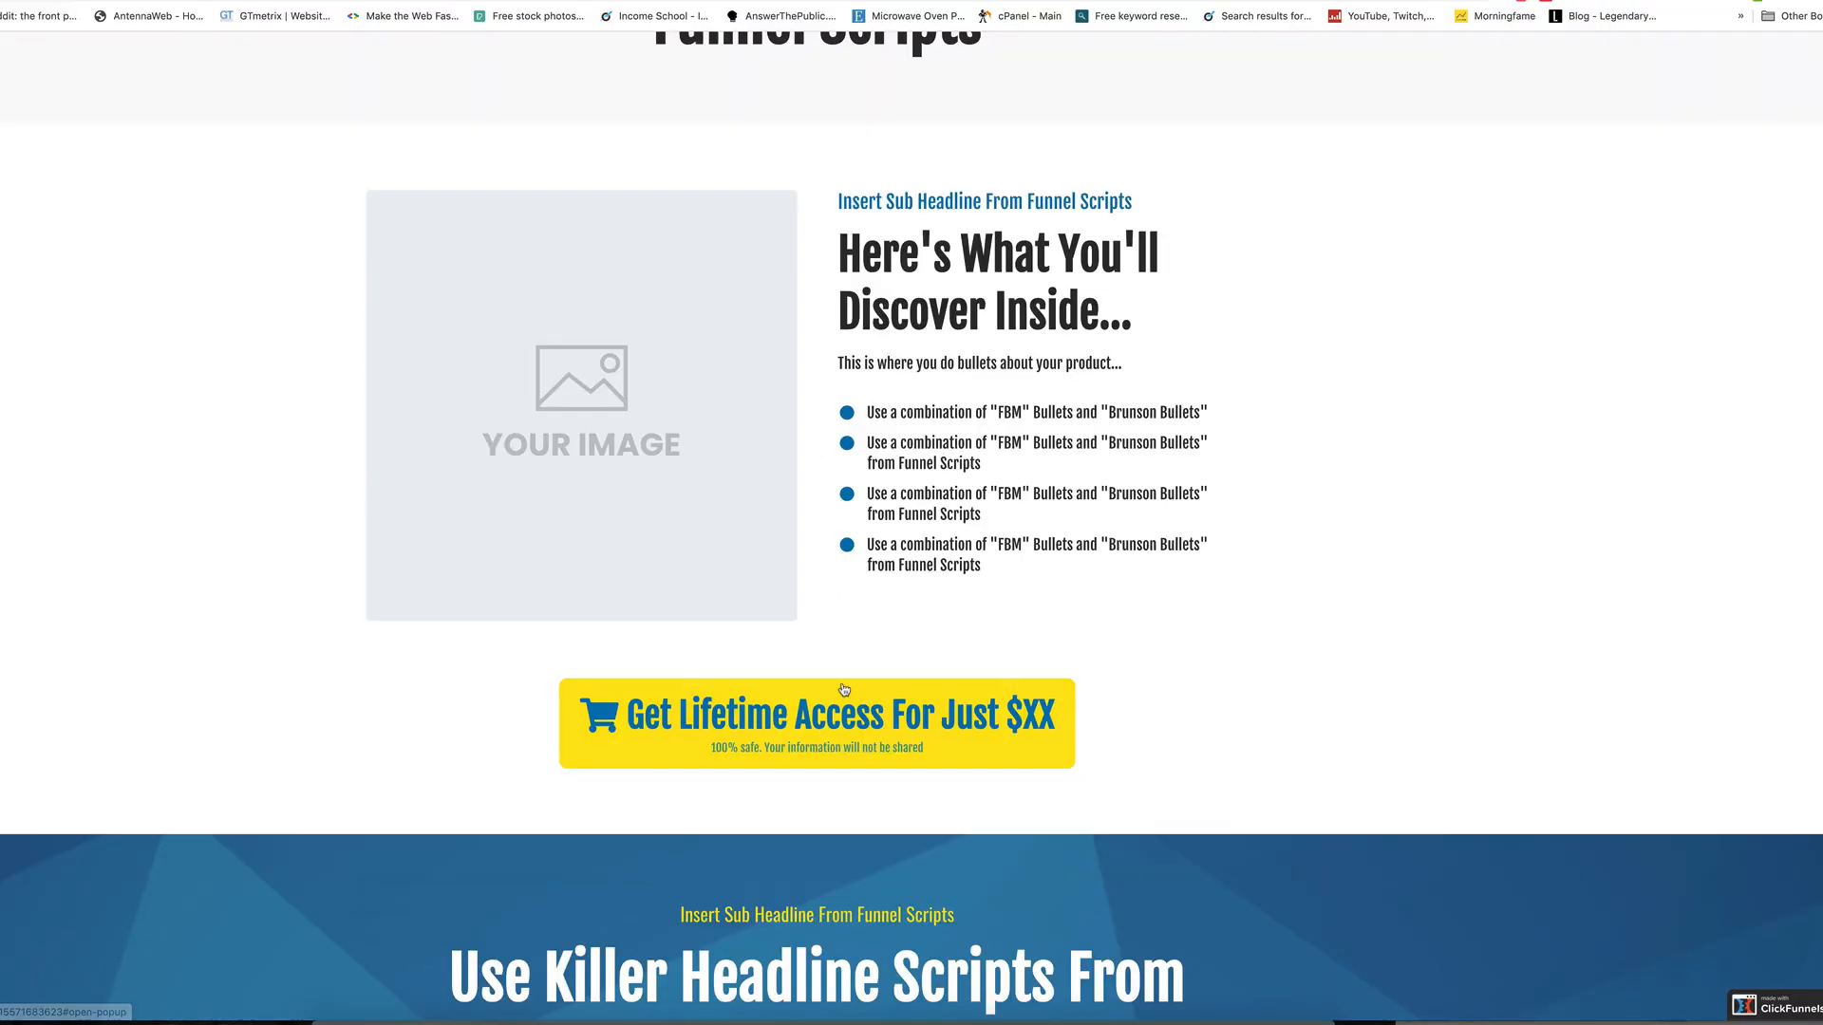
scroll(840, 684, "up", 5)
scroll(841, 684, "up", 8)
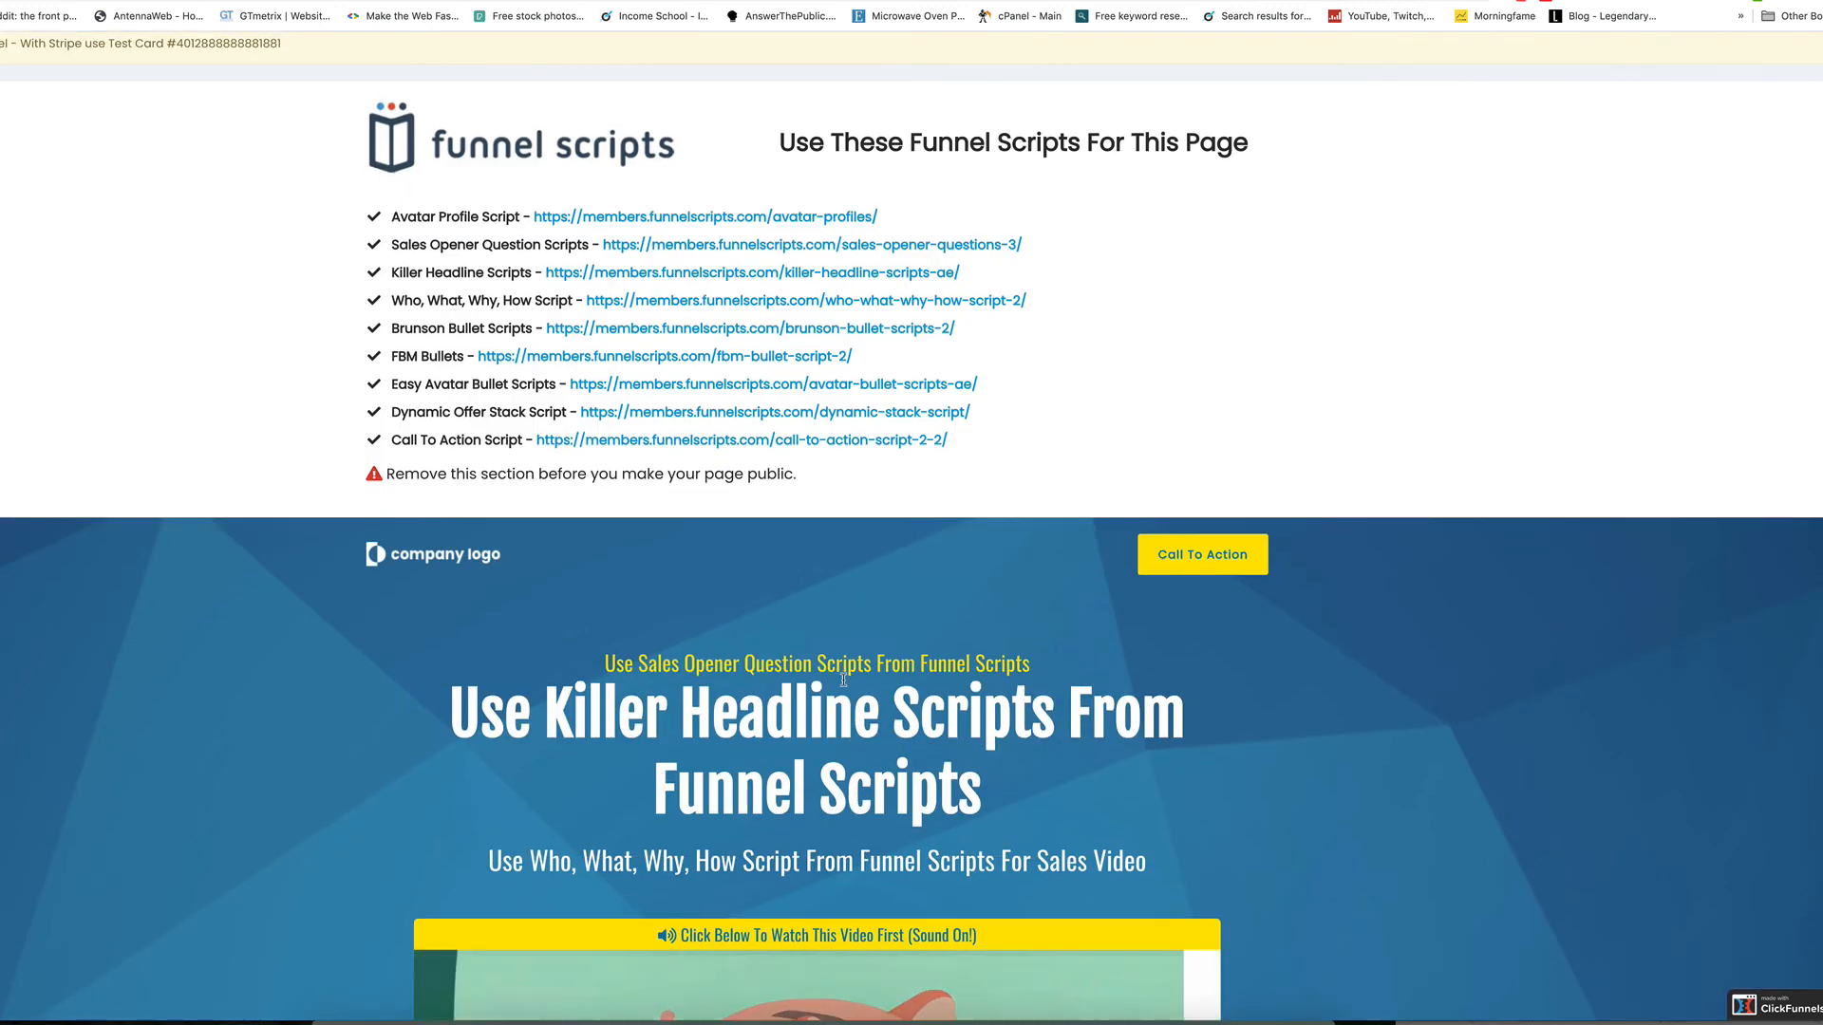